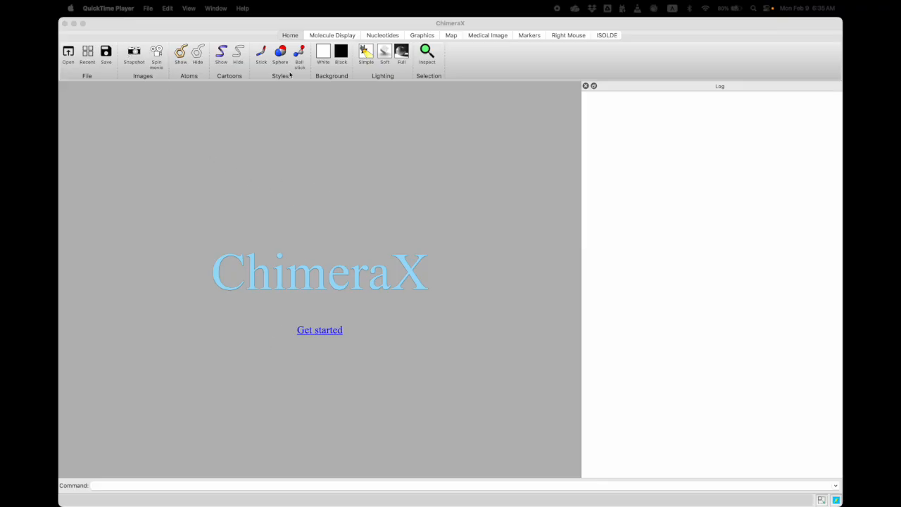
{"action": "left_click", "coordinate": [327, 38]}
{"action": "left_click", "coordinate": [327, 37]}
{"action": "left_click", "coordinate": [378, 38]}
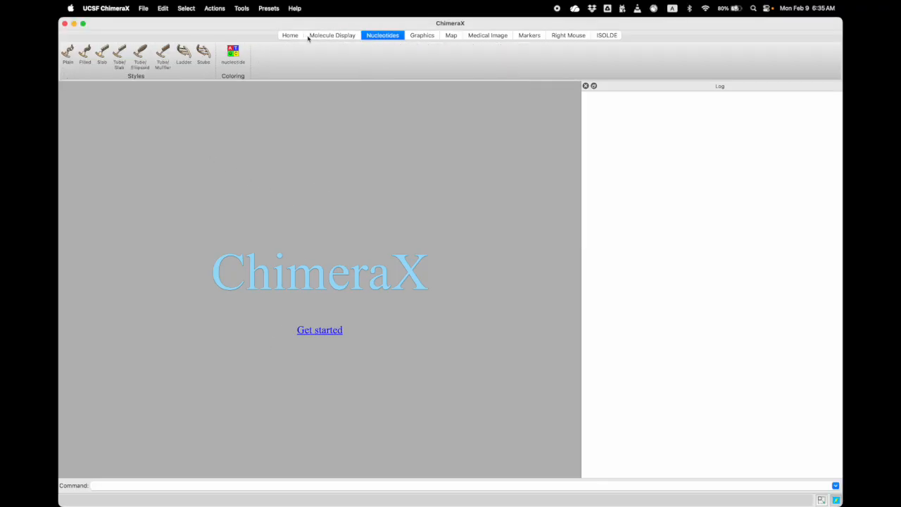
{"action": "left_click", "coordinate": [292, 36]}
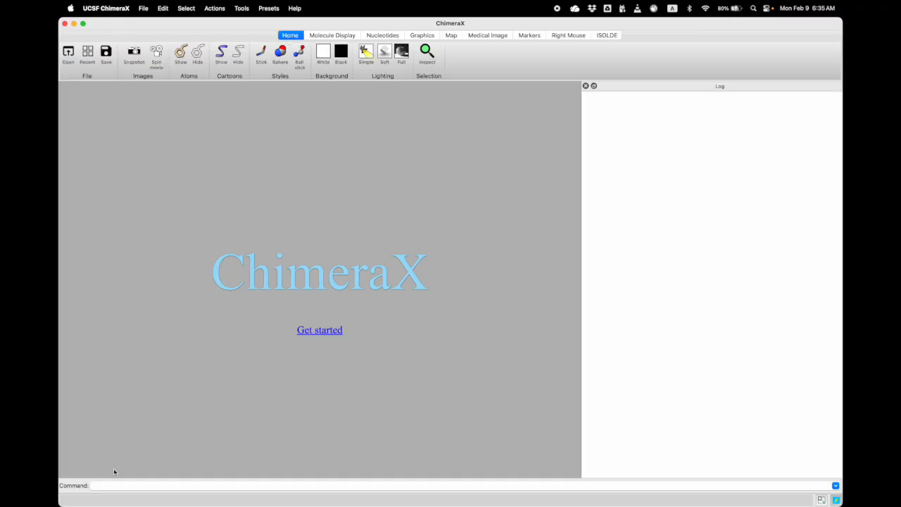
Open map 45793 from the EMDB database with the command "open 45793 from emdb"
{"action": "left_click", "coordinate": [111, 486]}
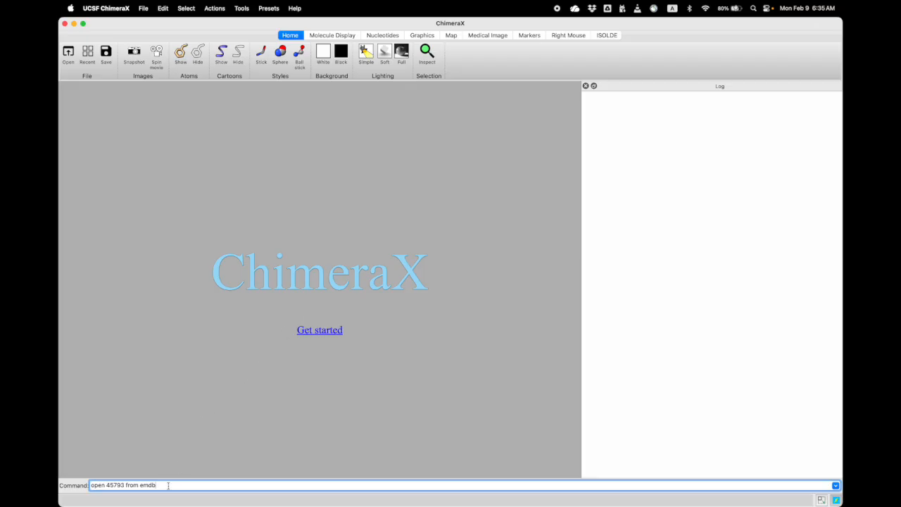
{"action": "key", "text": "Return"}
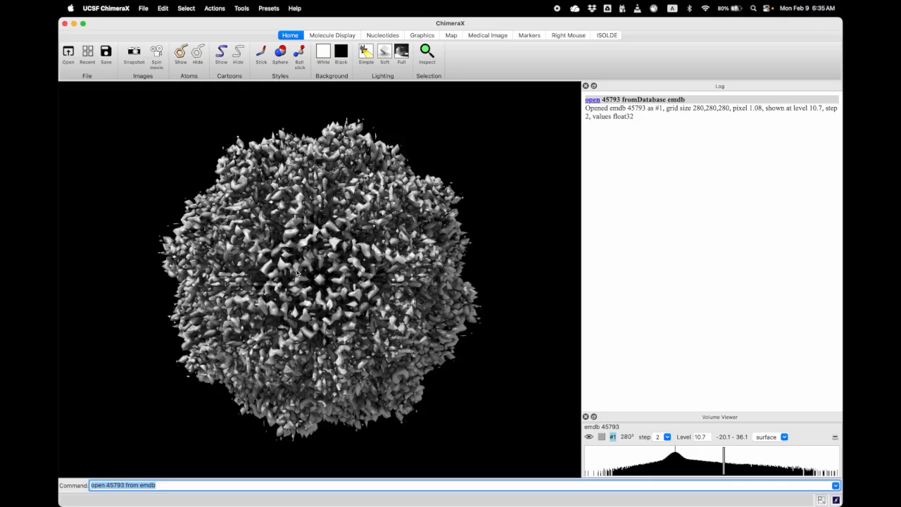
{"action": "left_click_drag", "start_coordinate": [326, 337], "coordinate": [319, 292]}
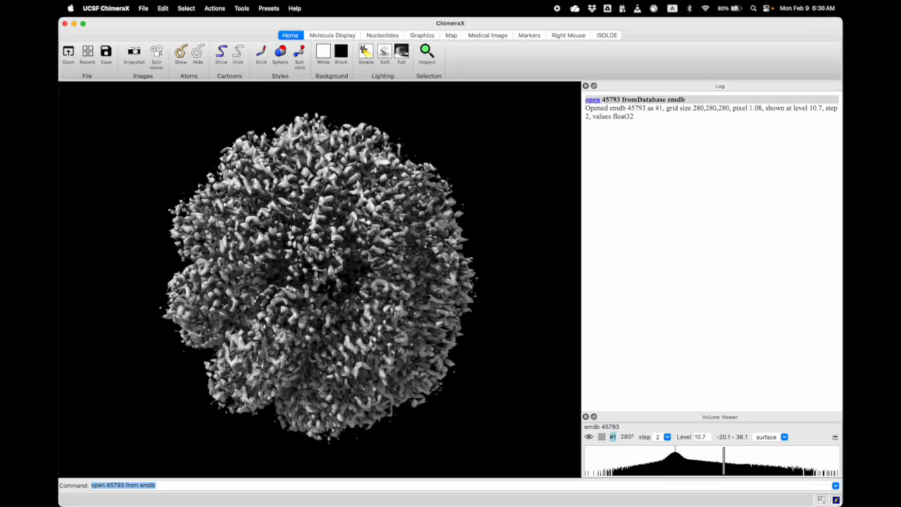
Assign the Pivot mouse mode and set a new centre of rotation on the density map's surface
{"action": "left_click", "coordinate": [564, 36]}
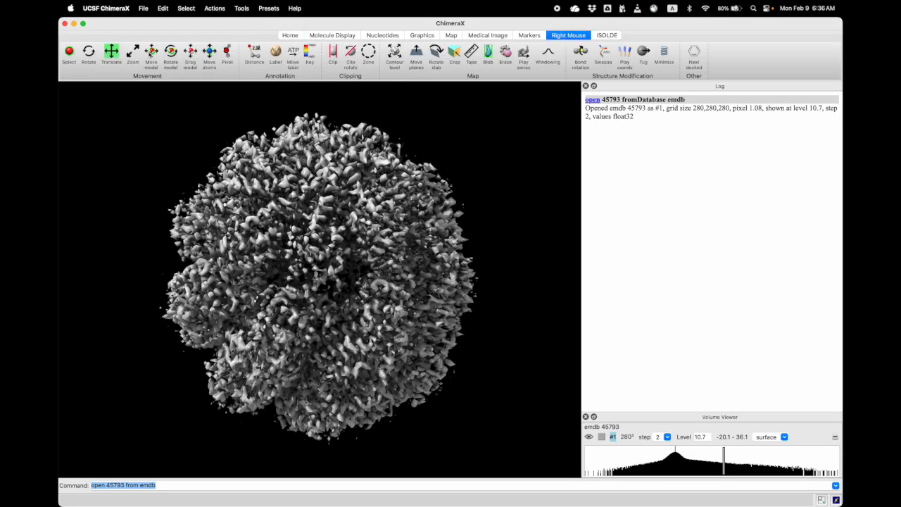
{"action": "right_click_drag", "start_coordinate": [295, 246], "coordinate": [272, 241]}
{"action": "mouse_move", "coordinate": [288, 257]}
{"action": "left_mouse_down"}
{"action": "mouse_move", "coordinate": [303, 267]}
{"action": "mouse_move", "coordinate": [302, 256]}
{"action": "left_mouse_up"}
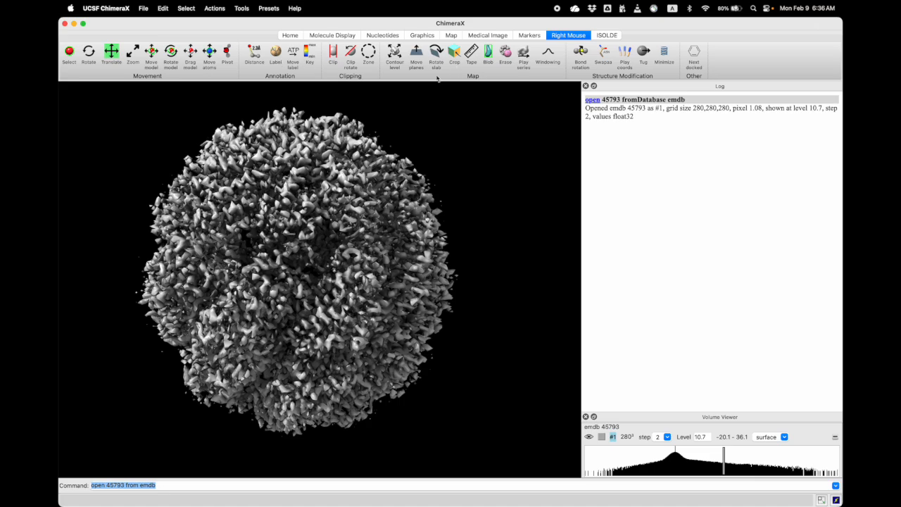
{"action": "left_click_drag", "start_coordinate": [313, 254], "coordinate": [350, 258]}
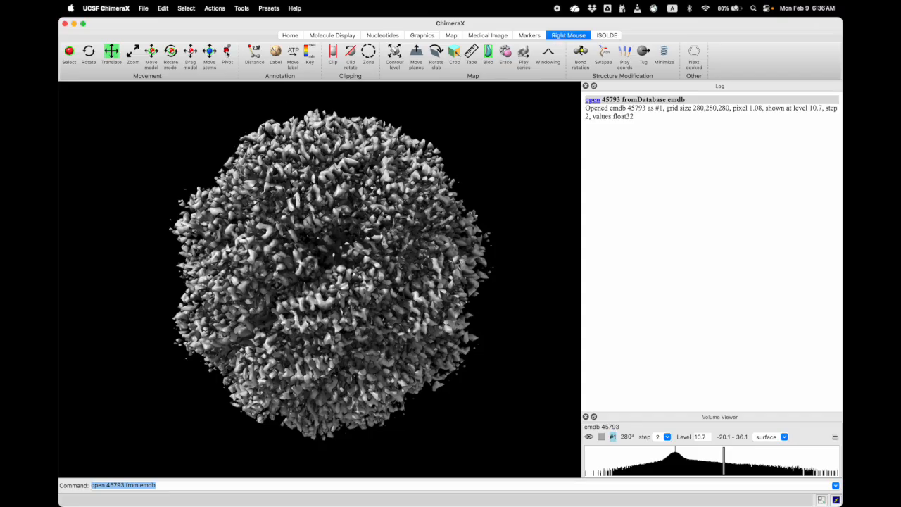
{"action": "left_click", "coordinate": [227, 52]}
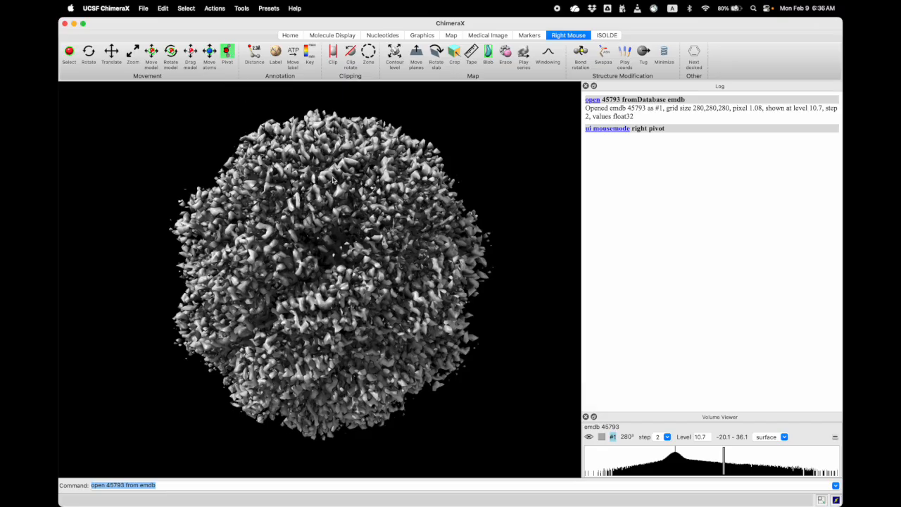
{"action": "mouse_move", "coordinate": [340, 189]}
{"action": "left_mouse_down"}
{"action": "mouse_move", "coordinate": [363, 165]}
{"action": "mouse_move", "coordinate": [339, 209]}
{"action": "mouse_move", "coordinate": [337, 186]}
{"action": "left_mouse_up"}
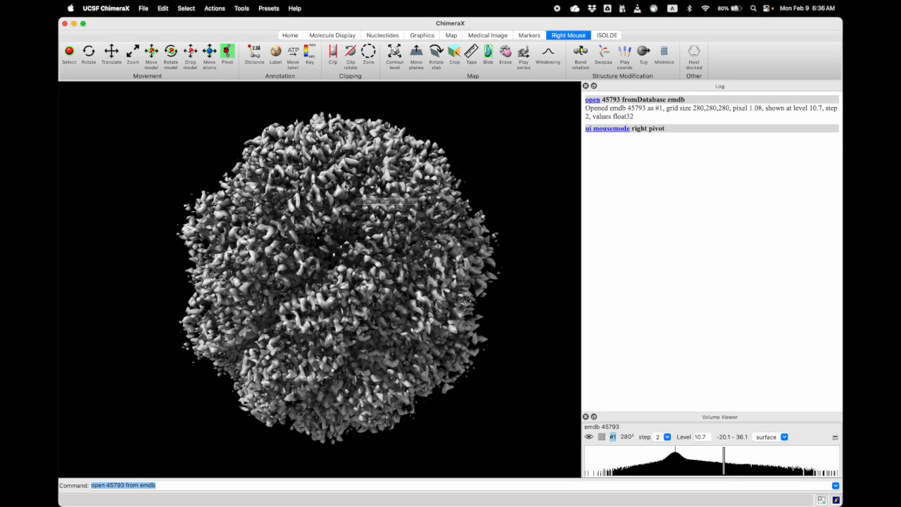
{"action": "right_click", "coordinate": [325, 302]}
{"action": "left_click_drag", "start_coordinate": [327, 301], "coordinate": [376, 303]}
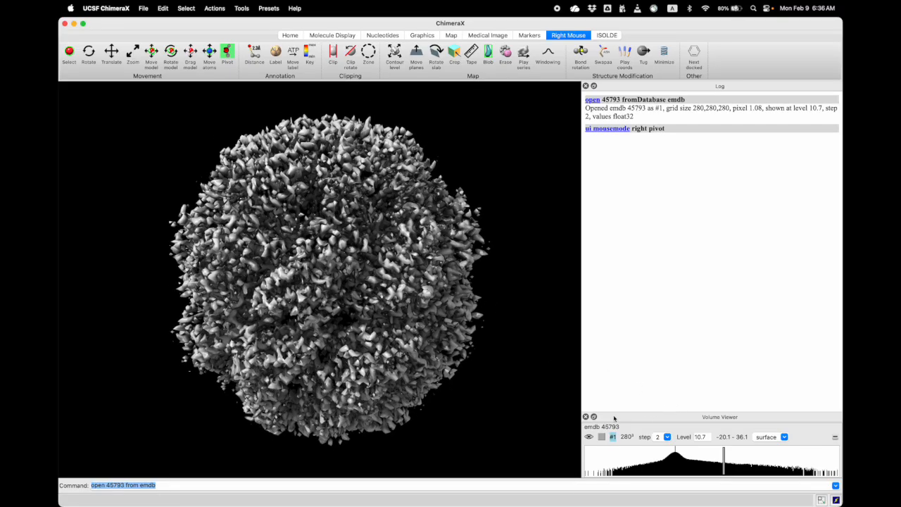
Enlarge the Volume Viewer area and set the emdb 45793 map's step to 1
{"action": "left_click_drag", "start_coordinate": [615, 419], "coordinate": [630, 394]}
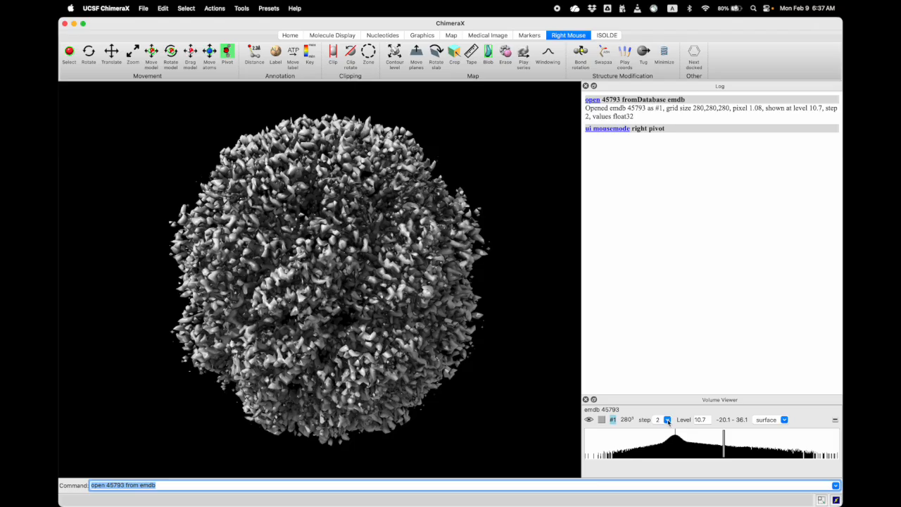
{"action": "left_click", "coordinate": [668, 419]}
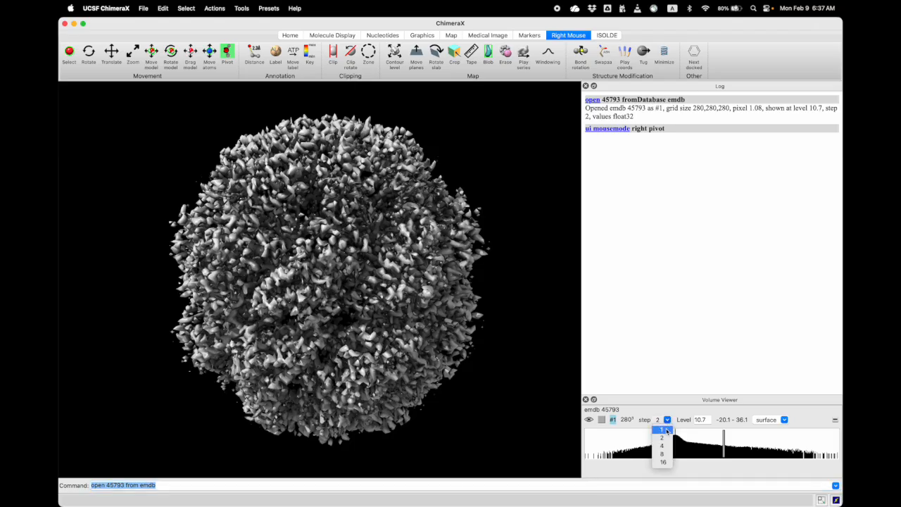
{"action": "left_click", "coordinate": [666, 431]}
{"action": "left_click_drag", "start_coordinate": [373, 292], "coordinate": [368, 294]}
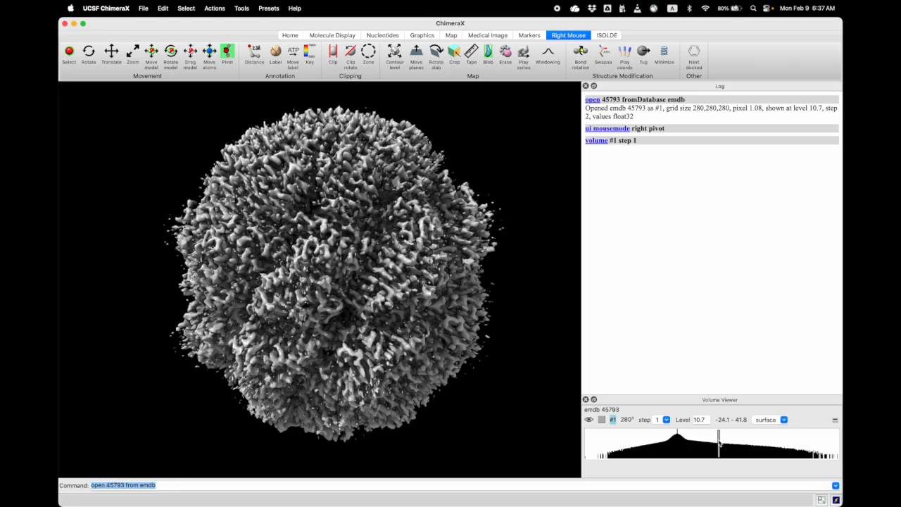
Try contour levels 12.48 and 1.701 on the emdb 45793 map, and settle on a level of 10.34
{"action": "mouse_move", "coordinate": [719, 441]}
{"action": "left_mouse_down"}
{"action": "mouse_move", "coordinate": [784, 449]}
{"action": "mouse_move", "coordinate": [709, 442]}
{"action": "left_mouse_up"}
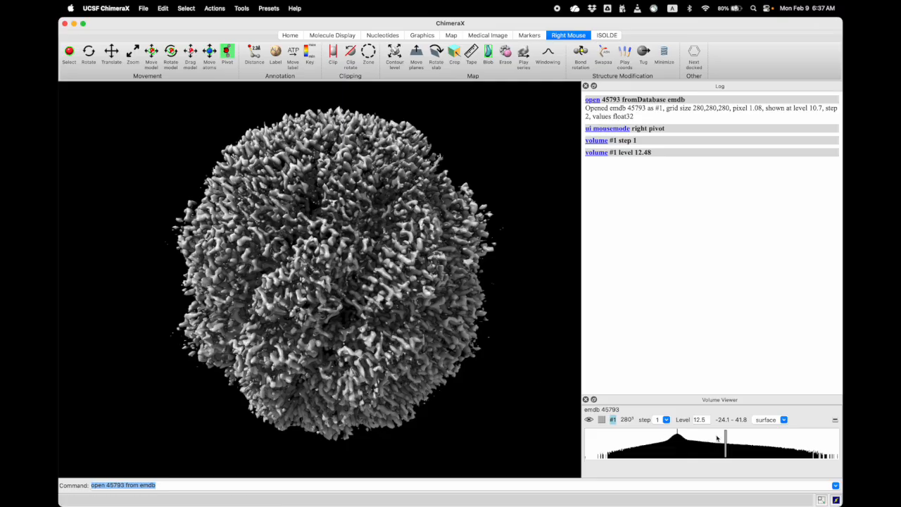
{"action": "left_click_drag", "start_coordinate": [726, 439], "coordinate": [686, 441]}
{"action": "scroll", "coordinate": [340, 304], "scroll_direction": "down", "scroll_amount": 3}
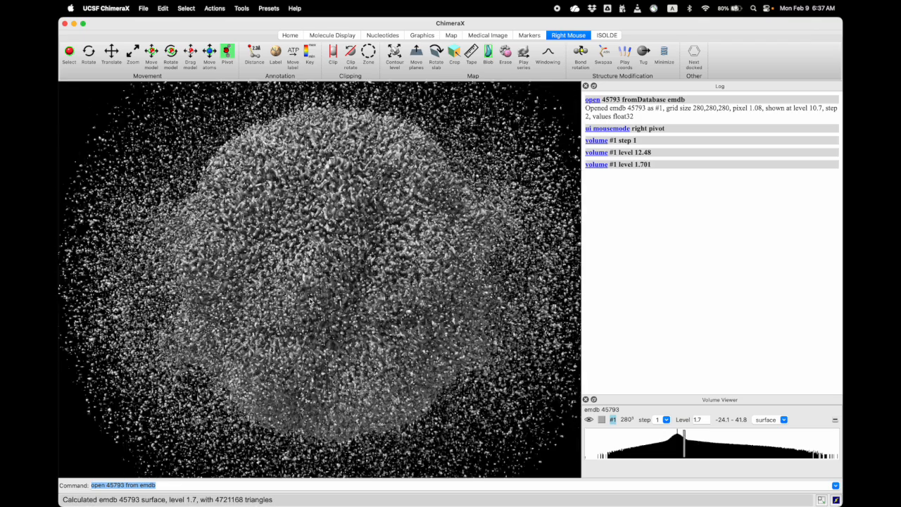
{"action": "mouse_move", "coordinate": [684, 440]}
{"action": "left_mouse_down"}
{"action": "mouse_move", "coordinate": [729, 444]}
{"action": "mouse_move", "coordinate": [719, 444]}
{"action": "left_mouse_up"}
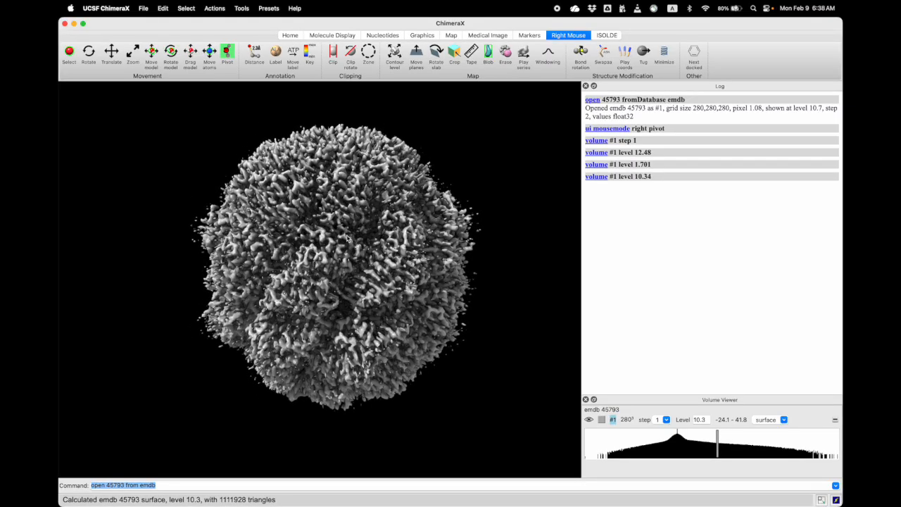
Set the scene's background to white and its lighting to soft
{"action": "left_click", "coordinate": [289, 36]}
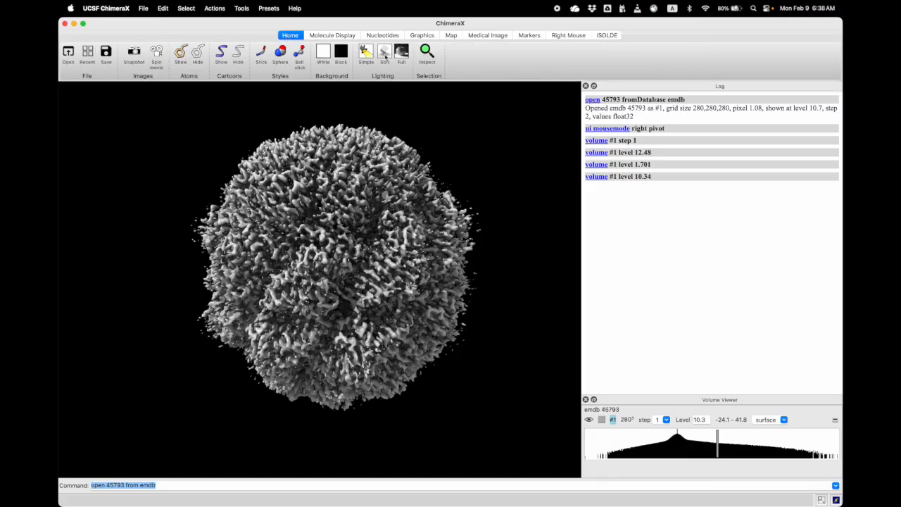
{"action": "left_click", "coordinate": [323, 53]}
{"action": "left_click_drag", "start_coordinate": [331, 176], "coordinate": [328, 92]}
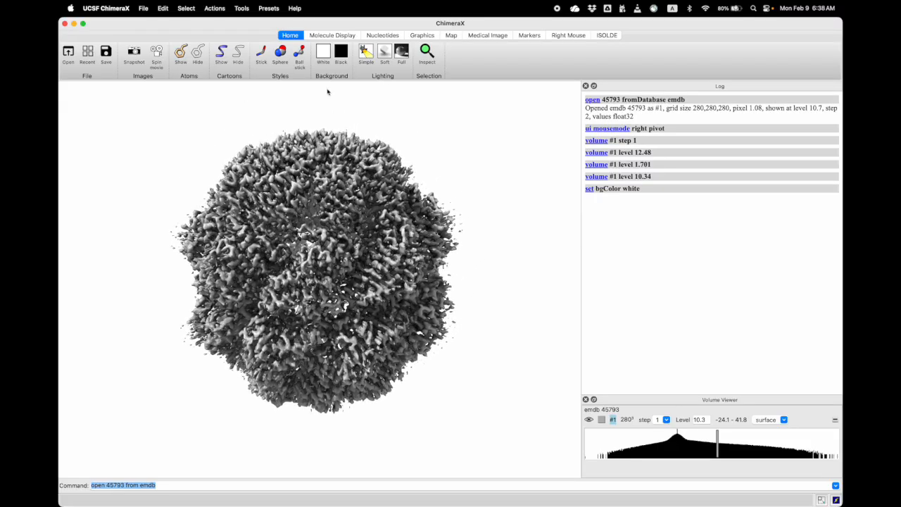
{"action": "left_click_drag", "start_coordinate": [340, 132], "coordinate": [349, 184]}
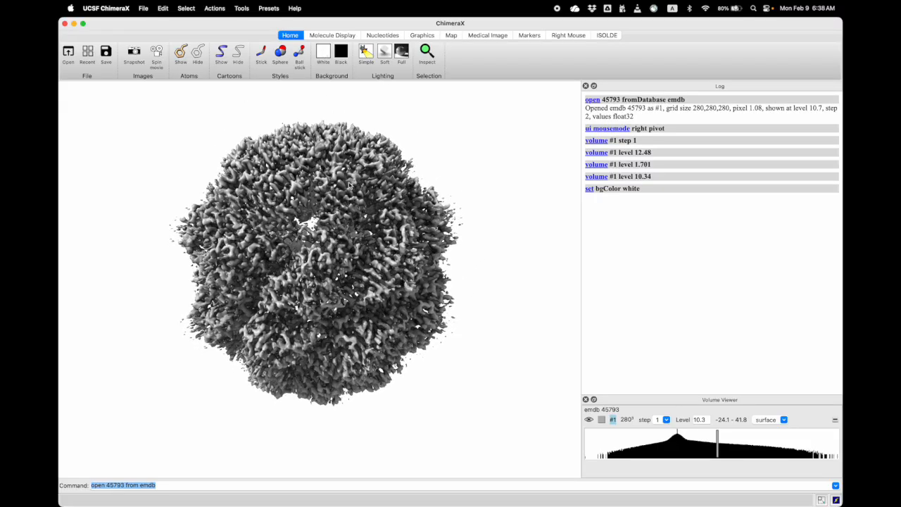
{"action": "left_click", "coordinate": [385, 53]}
{"action": "left_click_drag", "start_coordinate": [333, 266], "coordinate": [279, 355]}
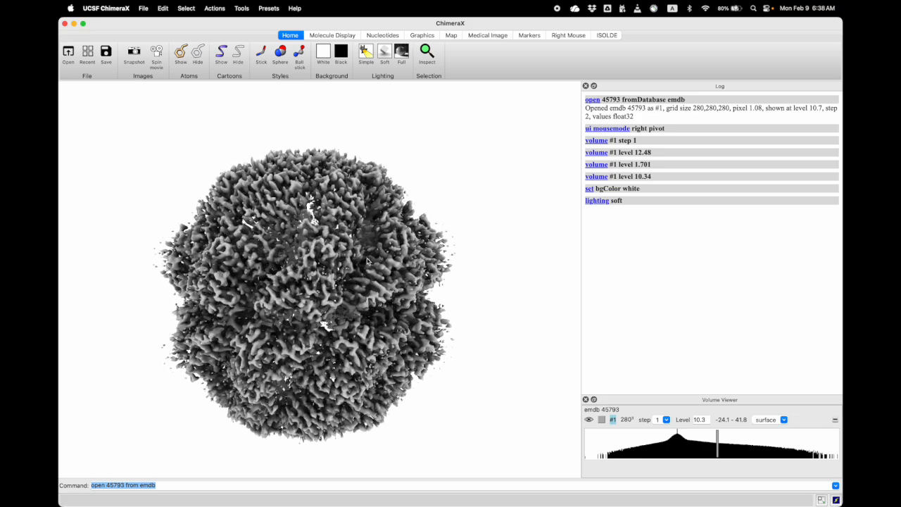
{"action": "left_click_drag", "start_coordinate": [328, 269], "coordinate": [381, 226]}
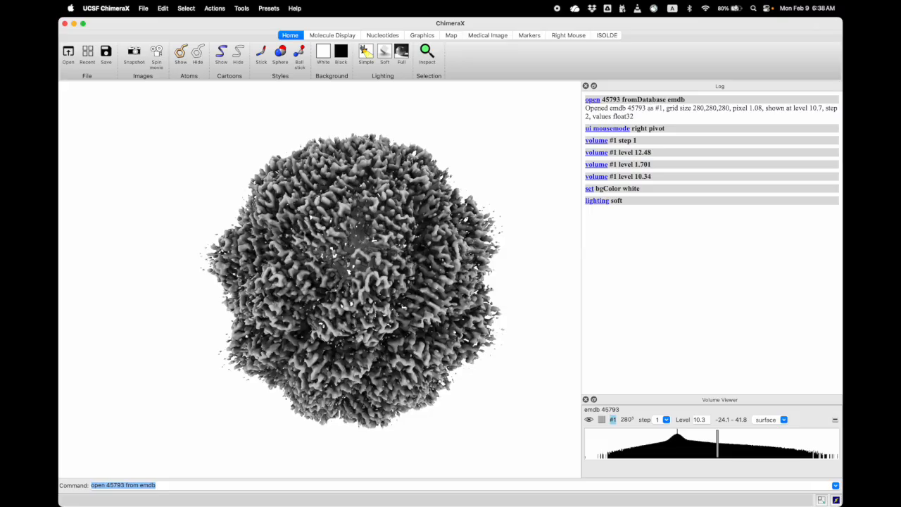
Edit the previous command to "open 9cpk from pdb" and load the 9cpk atomic model
{"action": "left_click", "coordinate": [131, 486]}
{"action": "left_click_drag", "start_coordinate": [115, 486], "coordinate": [106, 486]}
{"action": "left_click", "coordinate": [127, 485]}
{"action": "key", "text": "BackSpace"}
{"action": "key", "text": "BackSpace"}
{"action": "key", "text": "BackSpace"}
{"action": "key", "text": "BackSpace"}
{"action": "key", "text": "BackSpace"}
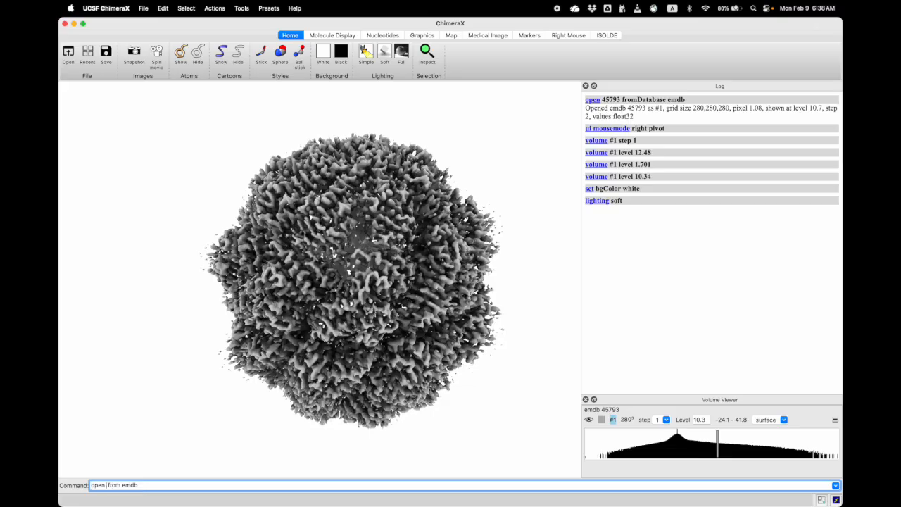
{"action": "type", "text": "9cpk"}
{"action": "double_click", "coordinate": [141, 488]}
{"action": "type", "text": "p"}
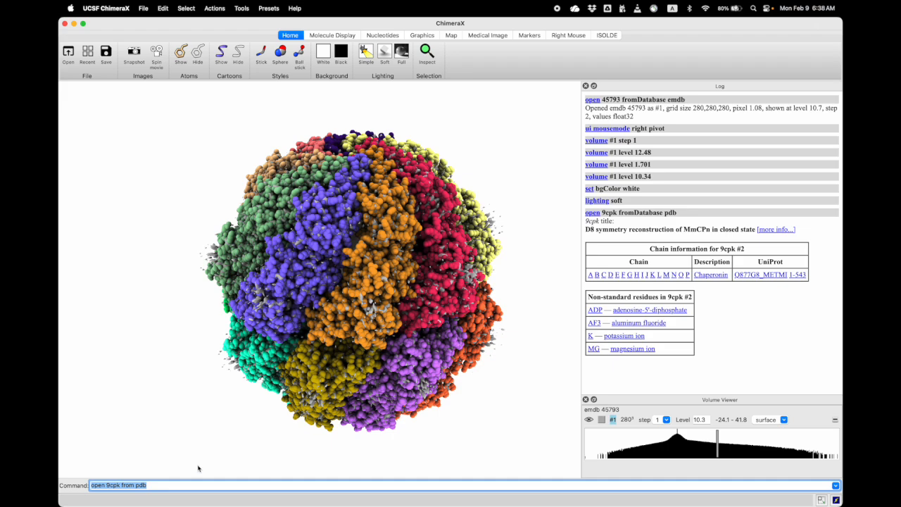
{"action": "left_click_drag", "start_coordinate": [393, 307], "coordinate": [308, 284]}
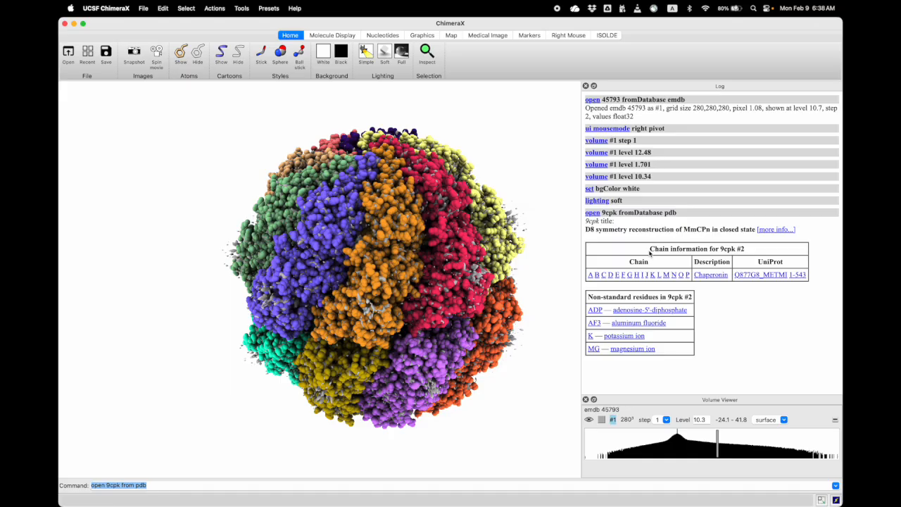
Show the Log from the general tools
{"action": "left_click", "coordinate": [242, 9]}
{"action": "mouse_move", "coordinate": [268, 46]}
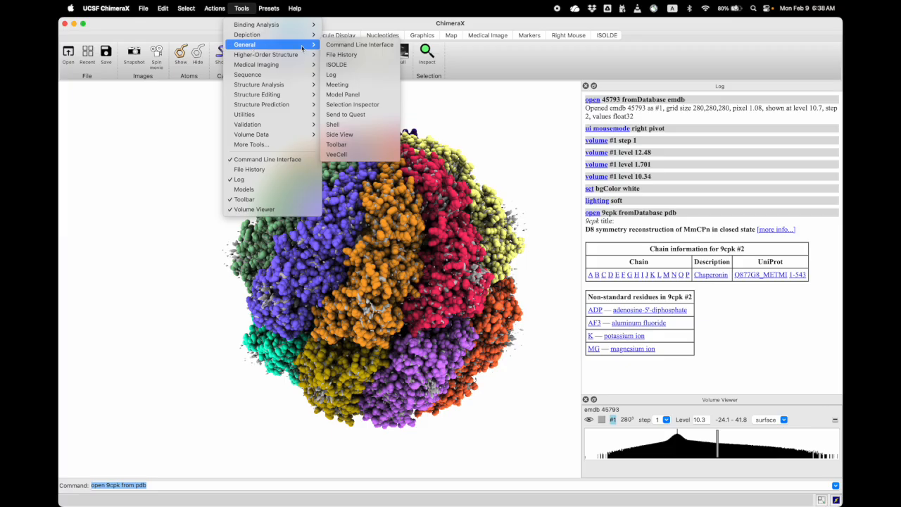
{"action": "left_click", "coordinate": [347, 78]}
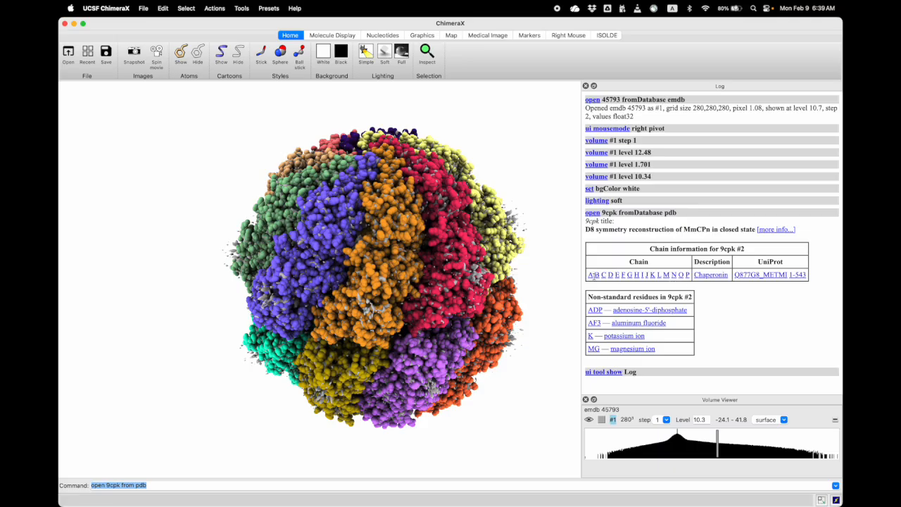
Select chain A and, separately, chain B of 9cpk through the logged chain information to locate each subunit
{"action": "left_click", "coordinate": [591, 275]}
{"action": "left_click_drag", "start_coordinate": [367, 312], "coordinate": [392, 319]}
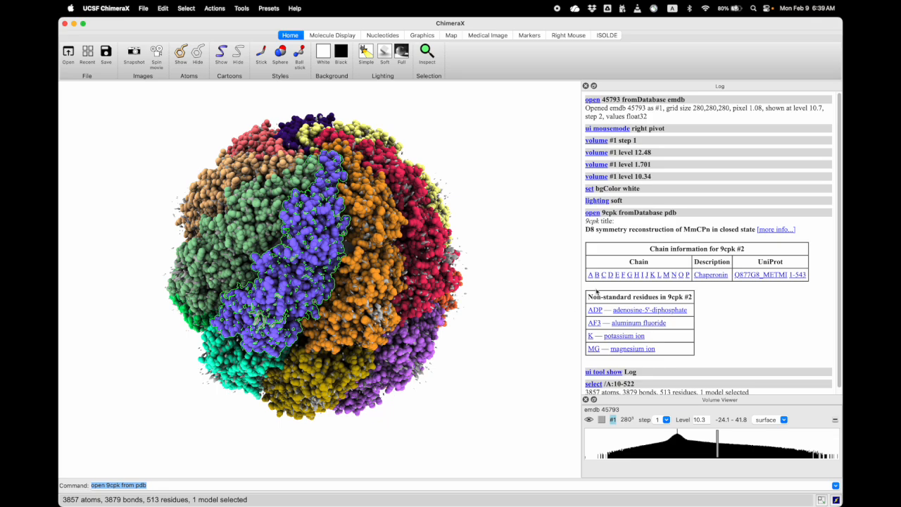
{"action": "left_click_drag", "start_coordinate": [351, 284], "coordinate": [376, 287]}
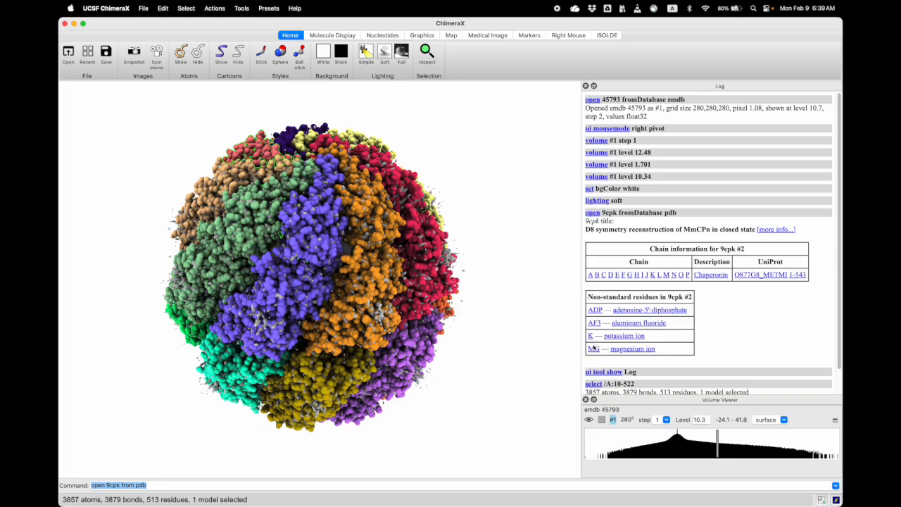
{"action": "middle_click_drag", "start_coordinate": [342, 293], "coordinate": [362, 292]}
{"action": "mouse_move", "coordinate": [361, 292]}
{"action": "left_mouse_down"}
{"action": "mouse_move", "coordinate": [322, 269]}
{"action": "mouse_move", "coordinate": [350, 286]}
{"action": "left_mouse_up"}
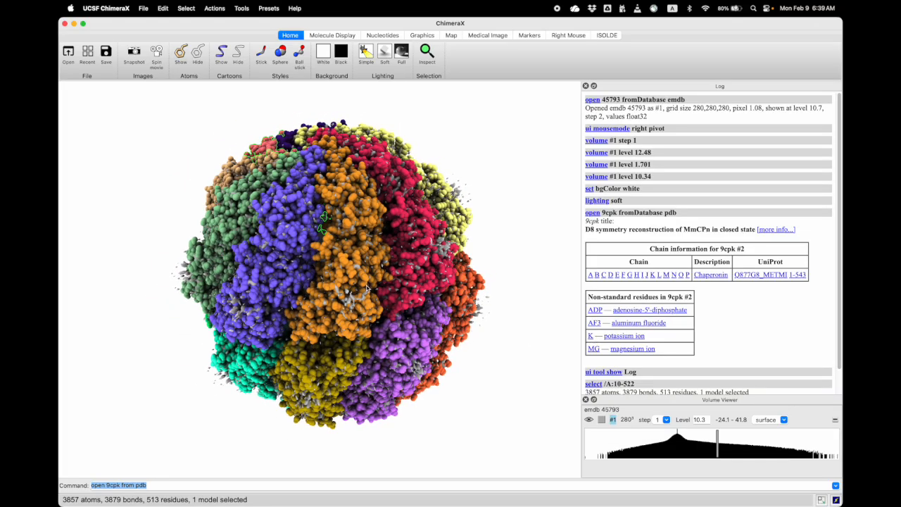
Hide the emdb 45793 density map so that only the atomic model is shown
{"action": "left_click", "coordinate": [590, 420]}
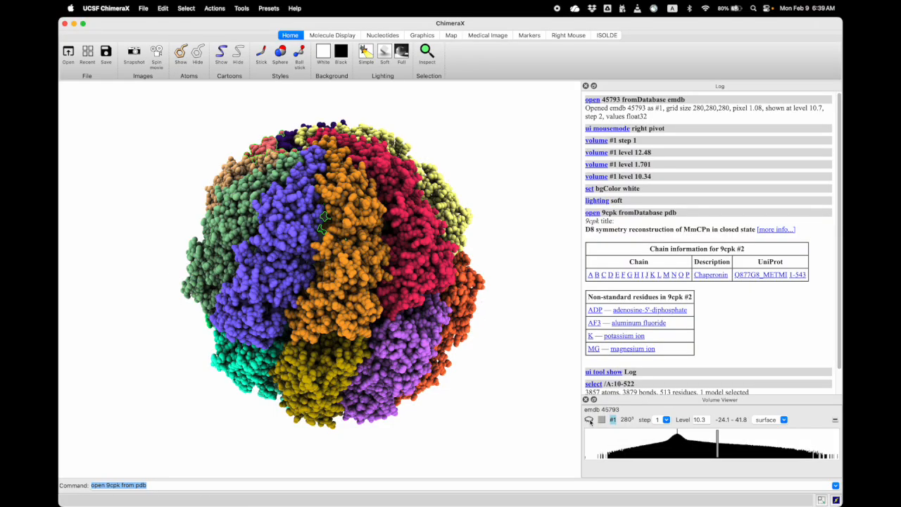
{"action": "left_click_drag", "start_coordinate": [390, 315], "coordinate": [388, 313]}
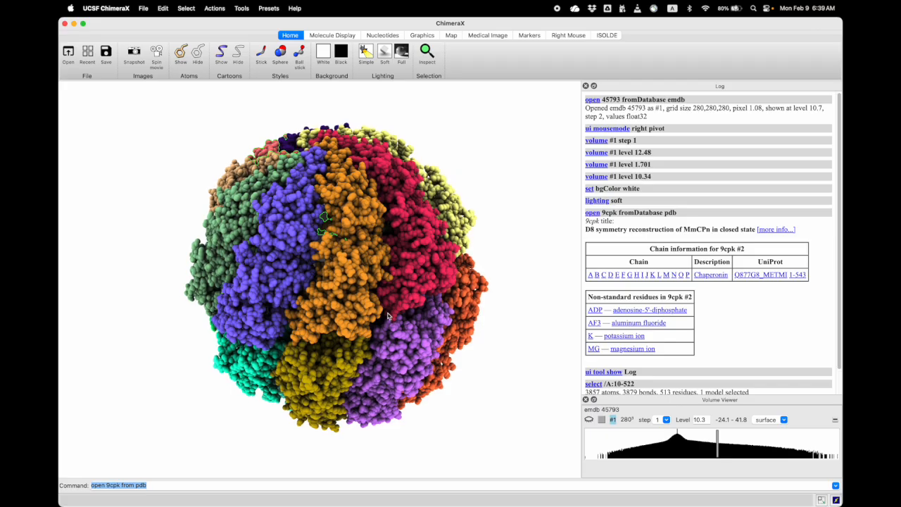
Clear the selection and change all atoms of the 9cpk model to stick style
{"action": "left_click", "coordinate": [530, 190], "text": "ctrl"}
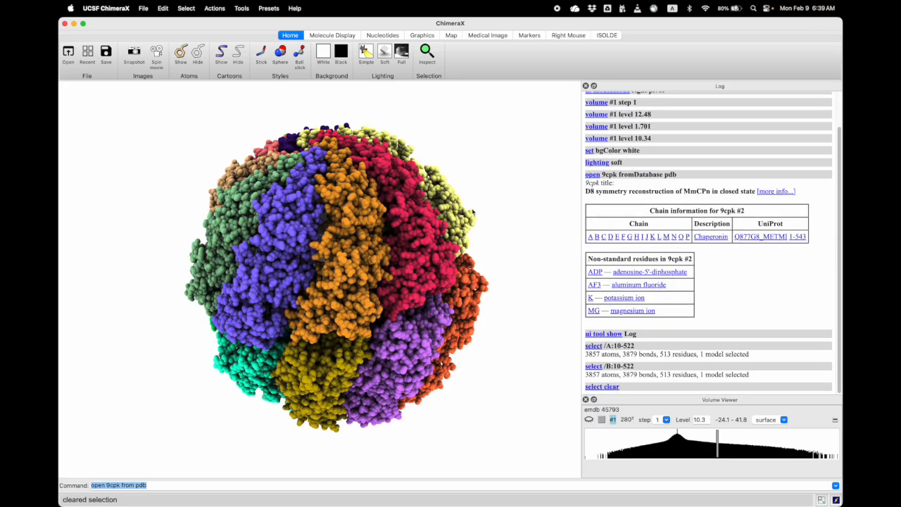
{"action": "left_click", "coordinate": [331, 36]}
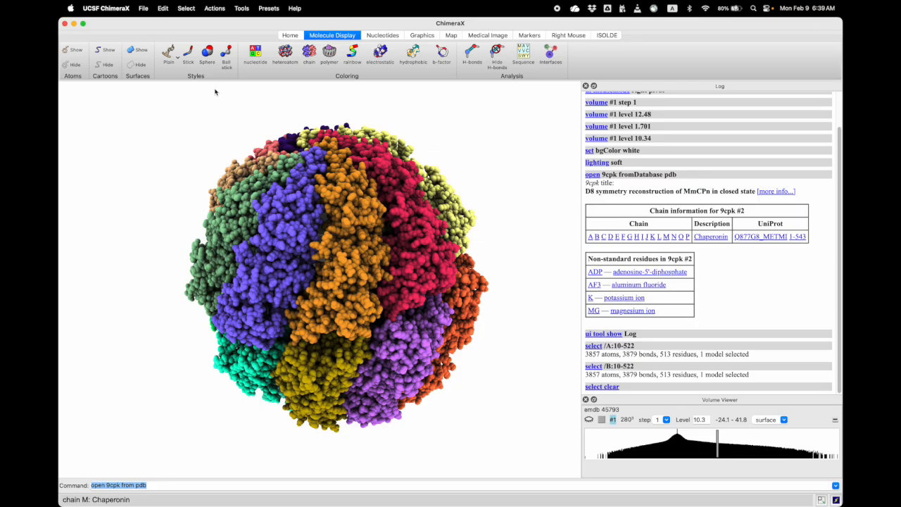
{"action": "left_click", "coordinate": [189, 55]}
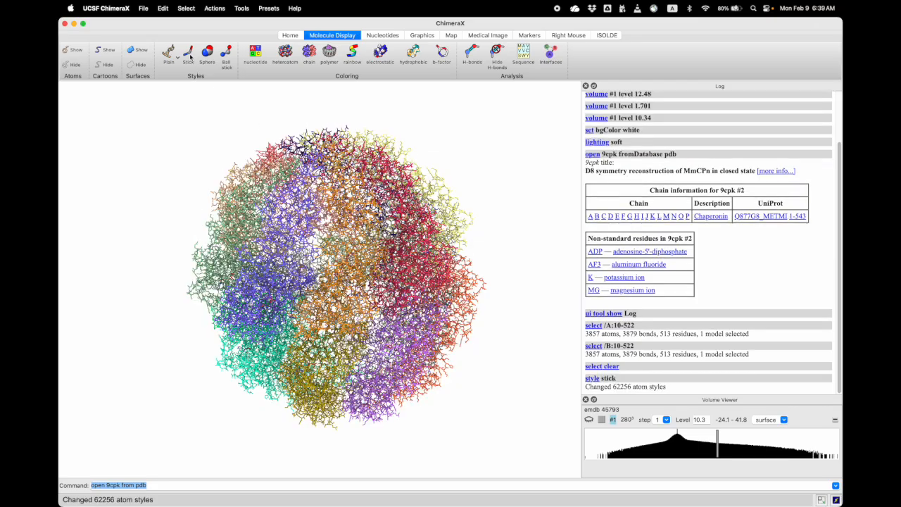
Try ball-and-stick style on all atoms of the 9cpk model and return them to stick style
{"action": "mouse_move", "coordinate": [312, 282]}
{"action": "left_mouse_down"}
{"action": "mouse_move", "coordinate": [332, 300]}
{"action": "mouse_move", "coordinate": [313, 283]}
{"action": "left_mouse_up"}
{"action": "left_click", "coordinate": [226, 55]}
{"action": "left_click_drag", "start_coordinate": [311, 251], "coordinate": [302, 229]}
{"action": "left_click", "coordinate": [190, 54]}
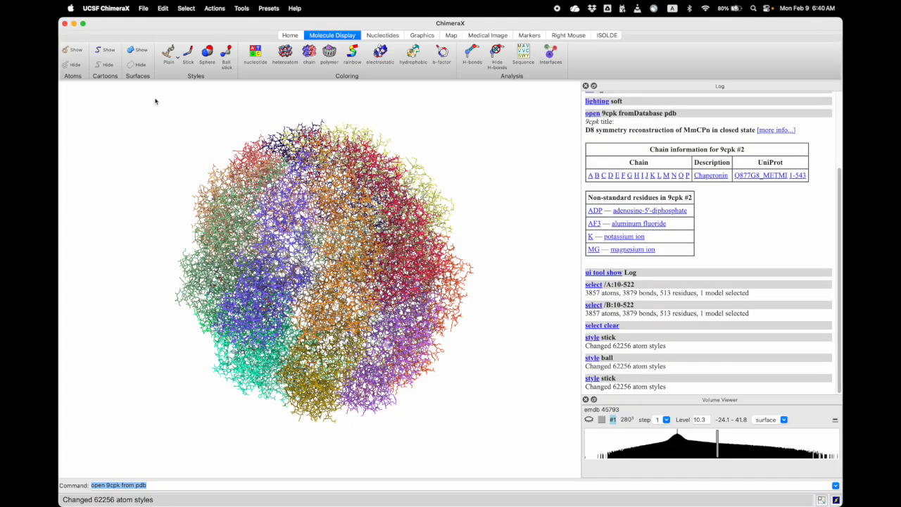
{"action": "left_click_drag", "start_coordinate": [296, 244], "coordinate": [300, 242]}
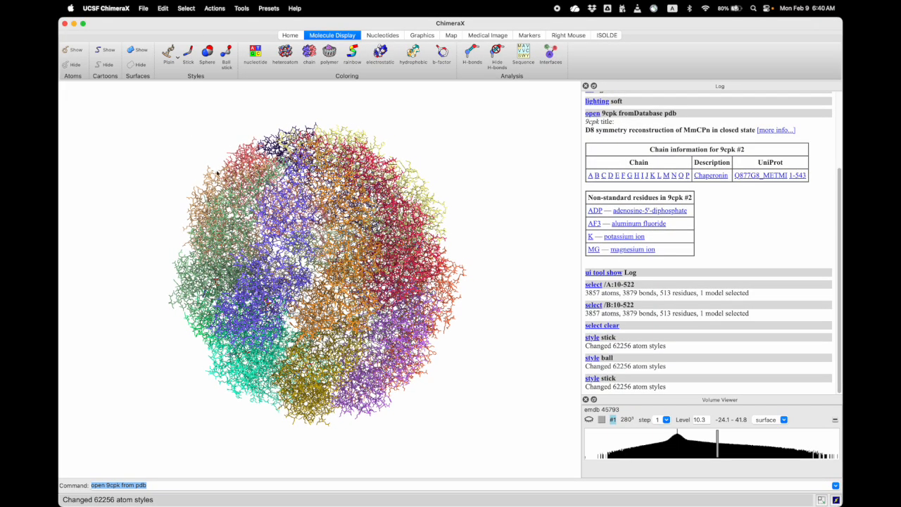
Show cartoons for the whole 9cpk model and hide its atoms
{"action": "left_click", "coordinate": [104, 51]}
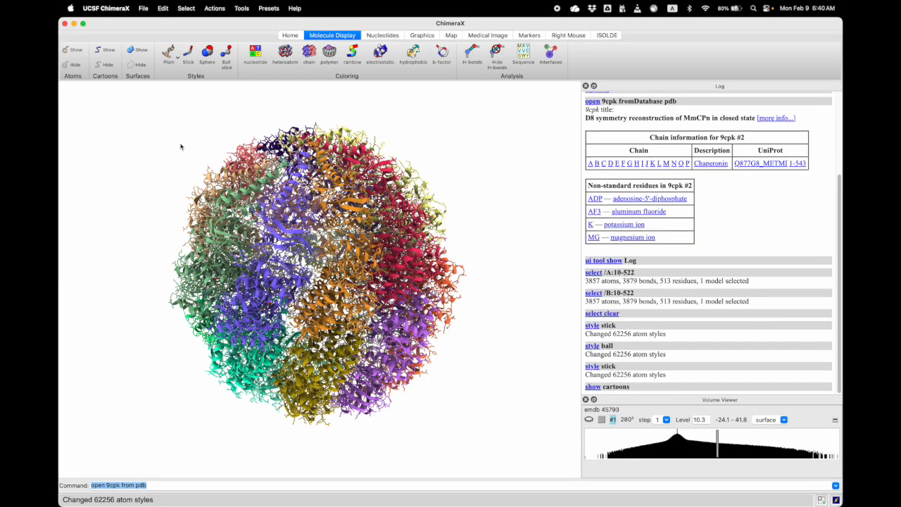
{"action": "left_click_drag", "start_coordinate": [301, 280], "coordinate": [314, 269]}
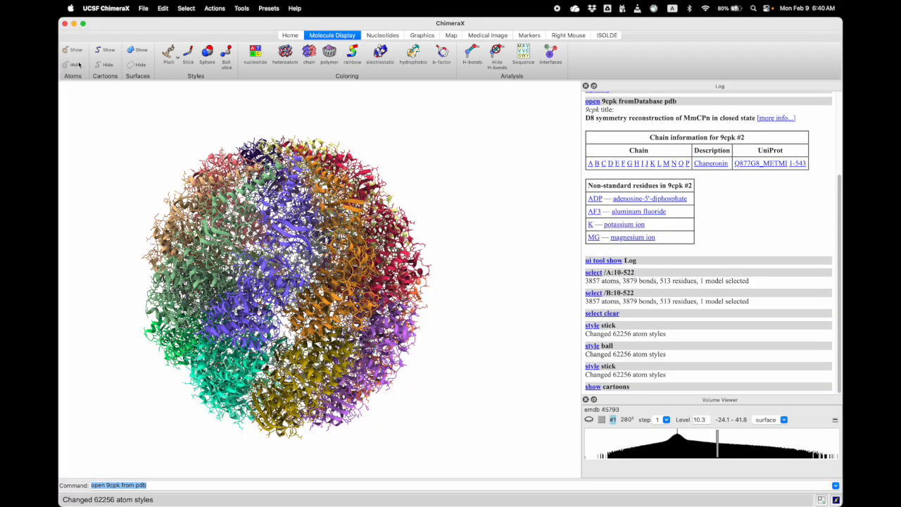
{"action": "left_click", "coordinate": [74, 65]}
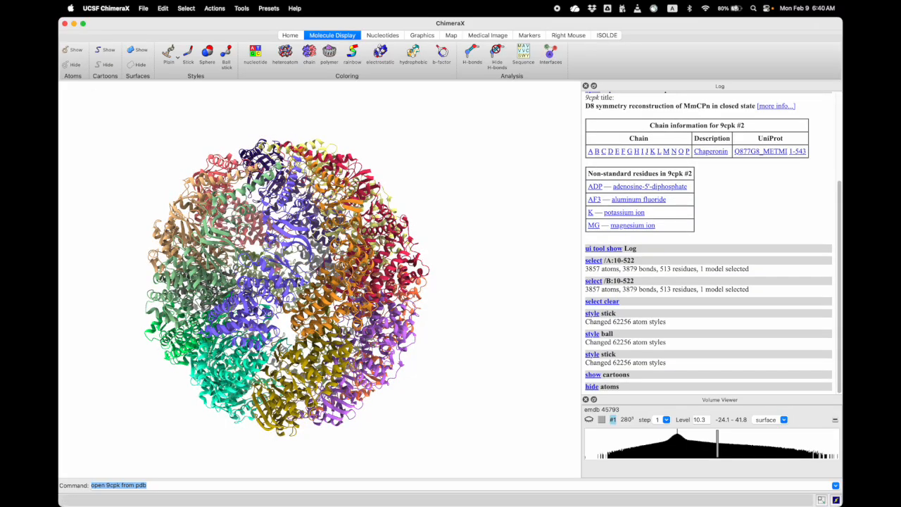
Examine the cartoon representation of the full 9cpk complex up close and from several angles
{"action": "left_click_drag", "start_coordinate": [301, 299], "coordinate": [317, 316]}
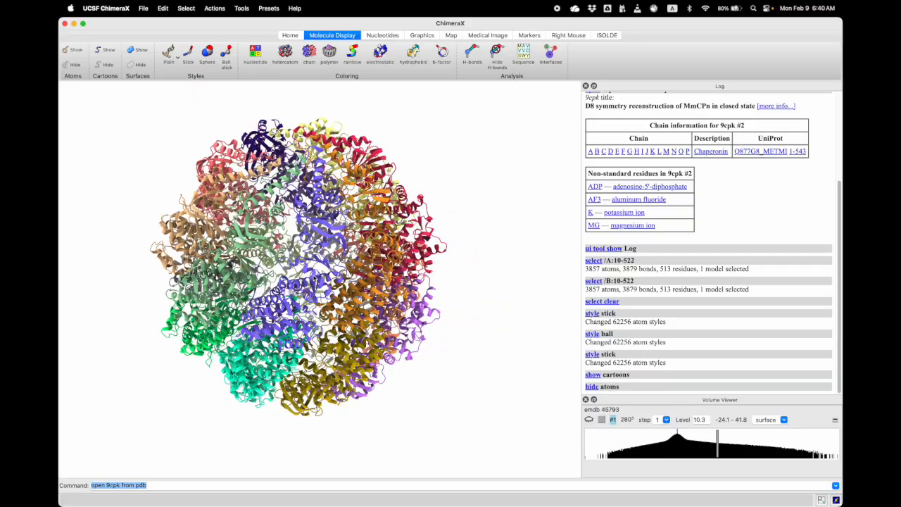
{"action": "scroll", "coordinate": [317, 281], "scroll_direction": "up", "scroll_amount": 5}
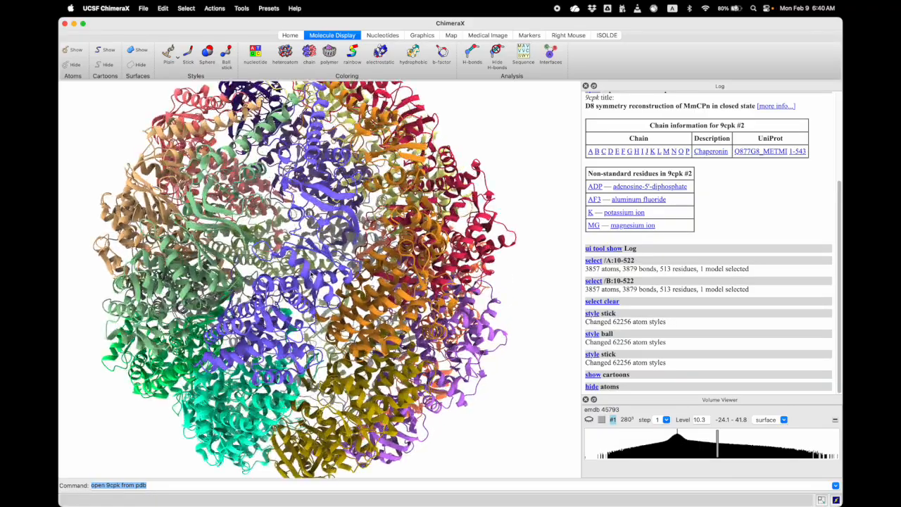
{"action": "left_click_drag", "start_coordinate": [316, 271], "coordinate": [324, 232]}
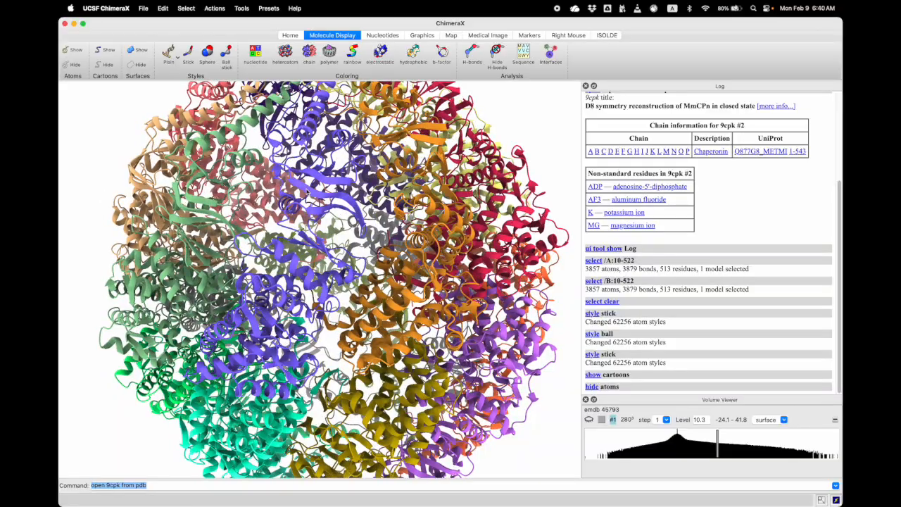
{"action": "left_click_drag", "start_coordinate": [343, 198], "coordinate": [344, 250]}
{"action": "scroll", "coordinate": [344, 250], "scroll_direction": "down", "scroll_amount": 5}
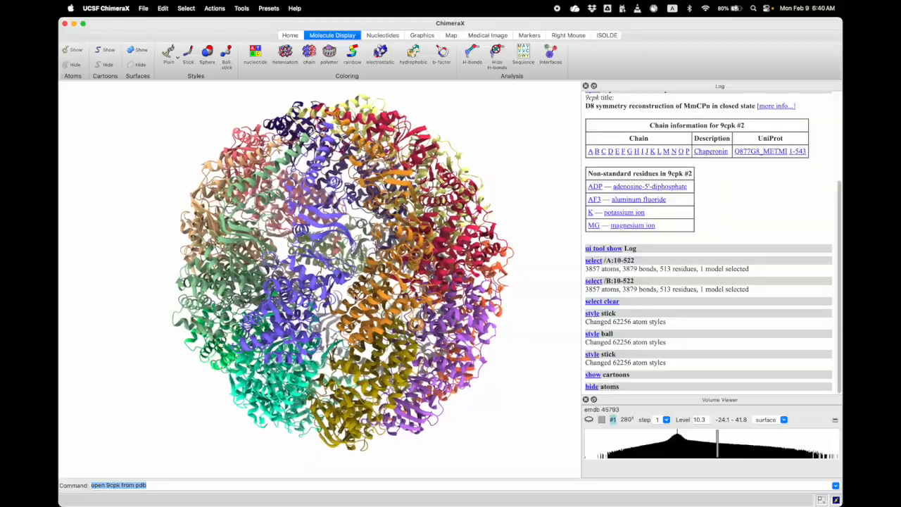
{"action": "mouse_move", "coordinate": [363, 325]}
{"action": "left_mouse_down"}
{"action": "mouse_move", "coordinate": [350, 326]}
{"action": "mouse_move", "coordinate": [372, 318]}
{"action": "mouse_move", "coordinate": [366, 323]}
{"action": "left_mouse_up"}
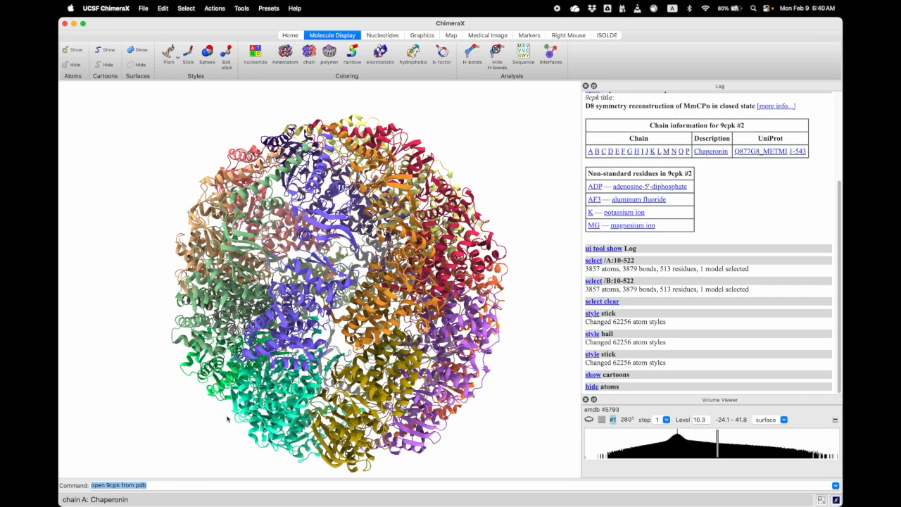
{"action": "left_click_drag", "start_coordinate": [311, 279], "coordinate": [377, 308]}
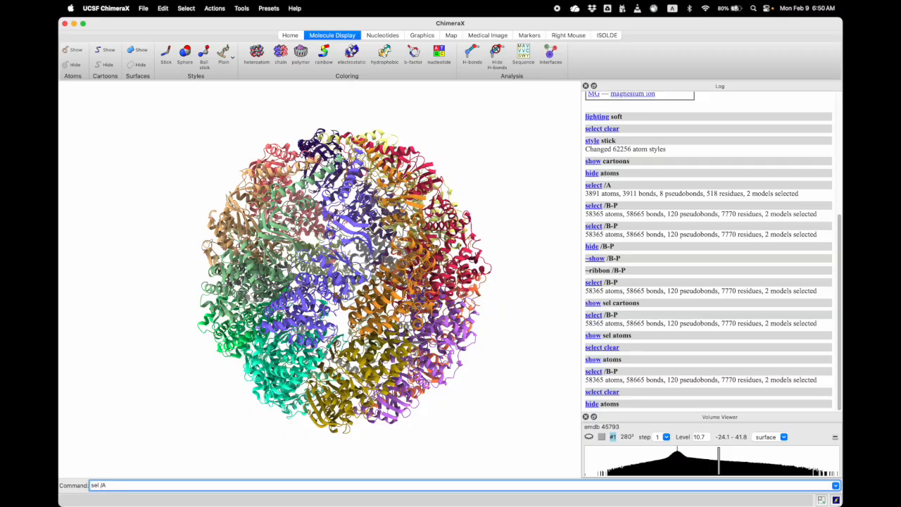
Select chain A of the model with the command sel /A
{"action": "key", "text": "Return"}
{"action": "left_click_drag", "start_coordinate": [303, 354], "coordinate": [321, 350]}
{"action": "right_click_drag", "start_coordinate": [351, 285], "coordinate": [366, 288]}
Delete chains B through P with the command del /B-P, leaving only chain A
{"action": "left_click", "coordinate": [113, 486]}
{"action": "type", "text": "d"}
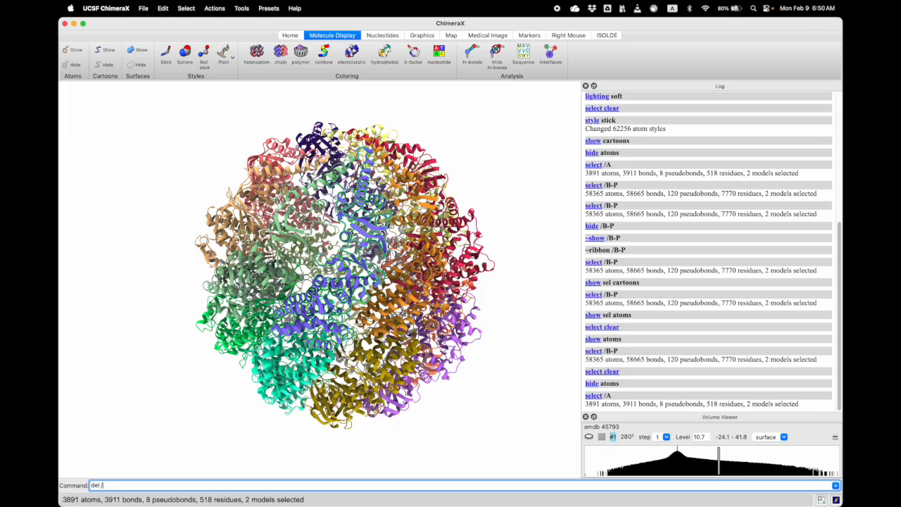
{"action": "type", "text": "el /B-P"}
{"action": "key", "text": "Return"}
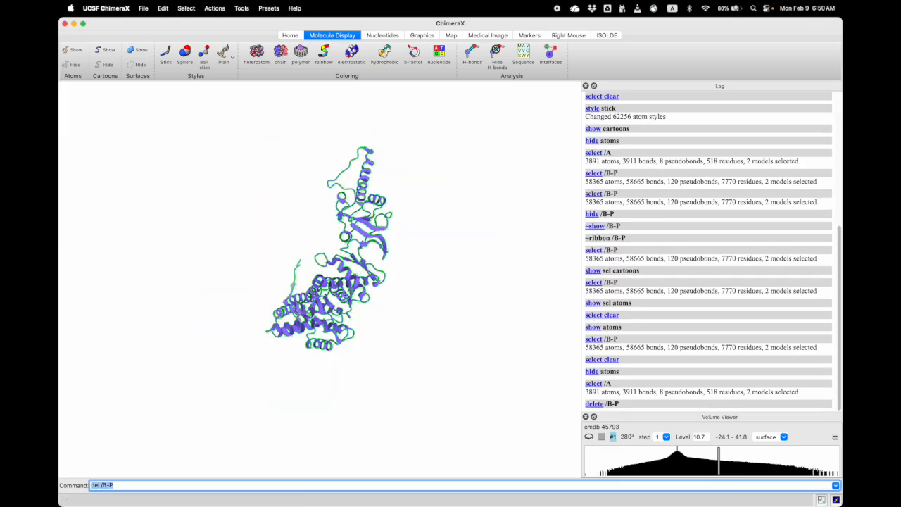
{"action": "left_click_drag", "start_coordinate": [299, 309], "coordinate": [327, 305]}
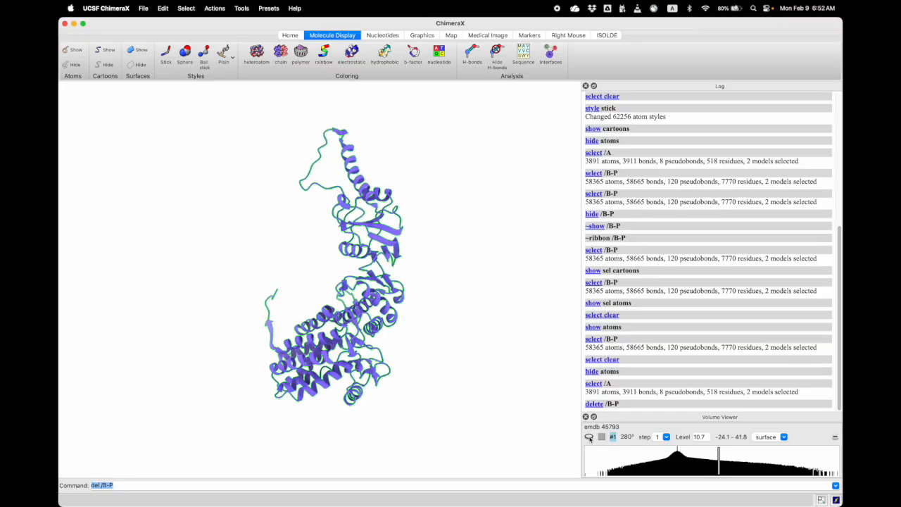
Display the emdb 45793 density map again and show the Model Panel for the model IDs
{"action": "left_click", "coordinate": [589, 438]}
{"action": "left_click_drag", "start_coordinate": [369, 359], "coordinate": [352, 339]}
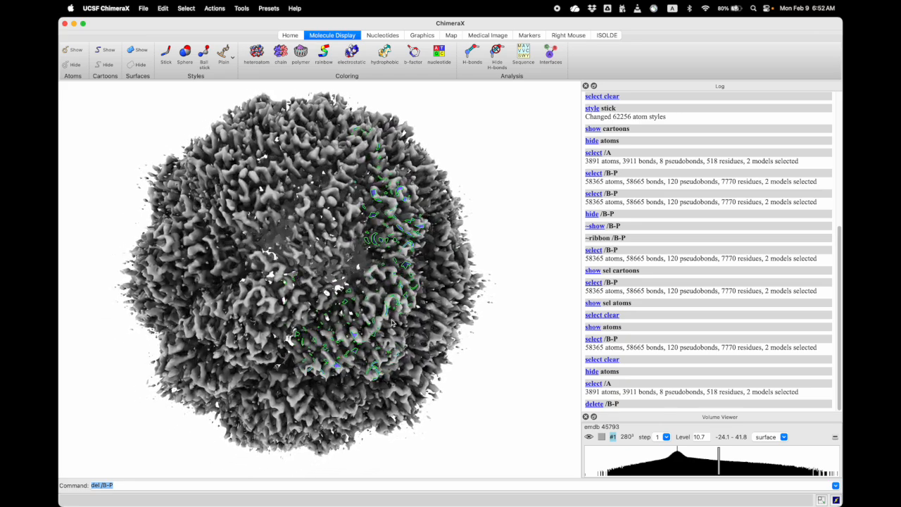
{"action": "left_click", "coordinate": [119, 485]}
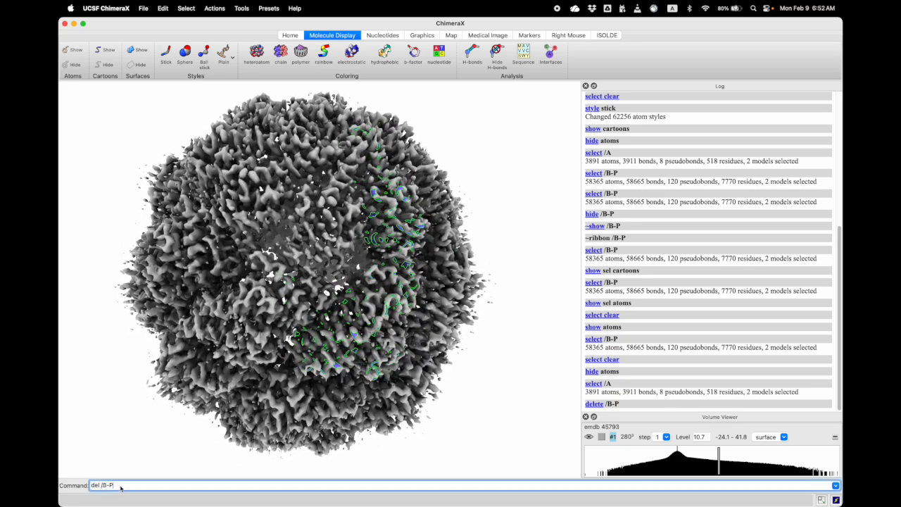
{"action": "type", "text": "vol zone"}
{"action": "left_click", "coordinate": [242, 9]}
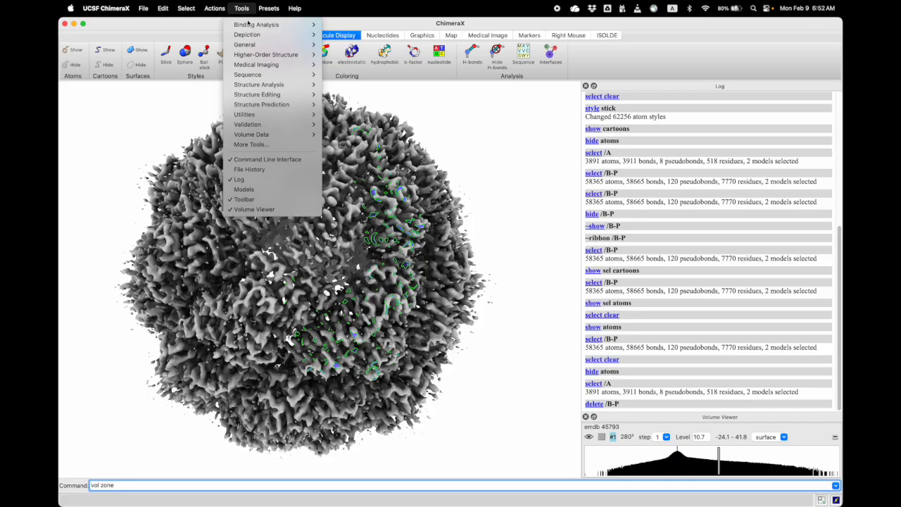
{"action": "mouse_move", "coordinate": [269, 46]}
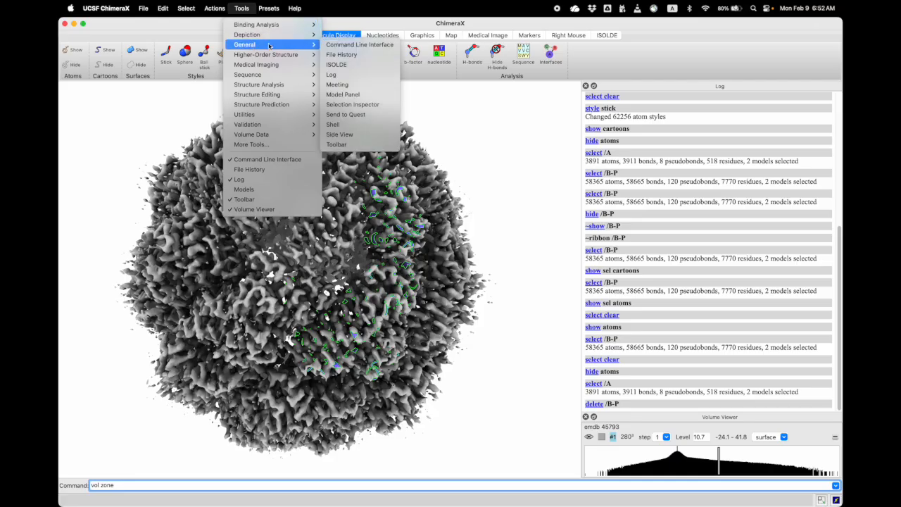
{"action": "left_click", "coordinate": [360, 96]}
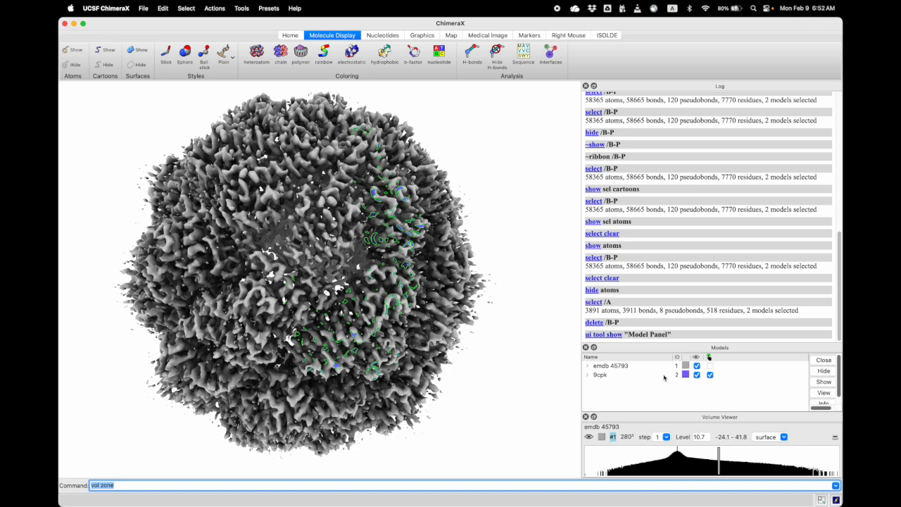
Extract the density around chain A into a new map with vol zone #1 near #2 range 2 new true min true
{"action": "left_click", "coordinate": [136, 486]}
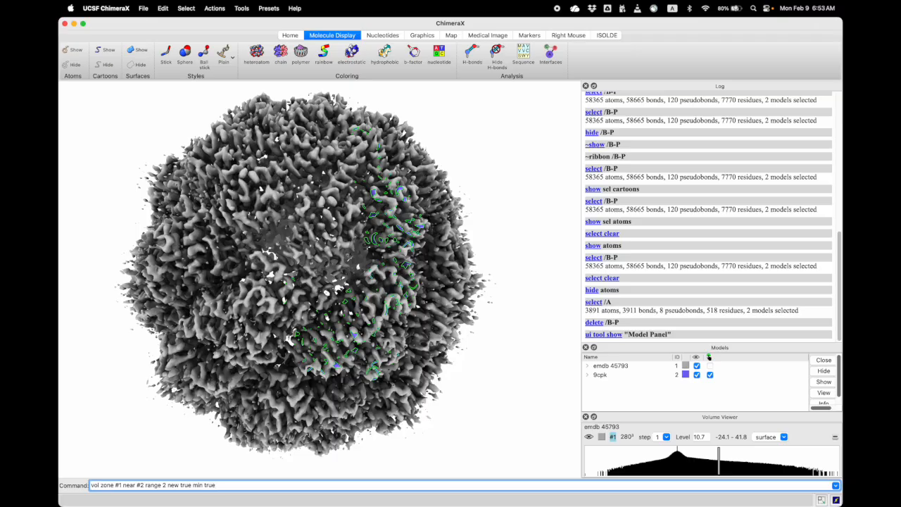
{"action": "key", "text": "Return"}
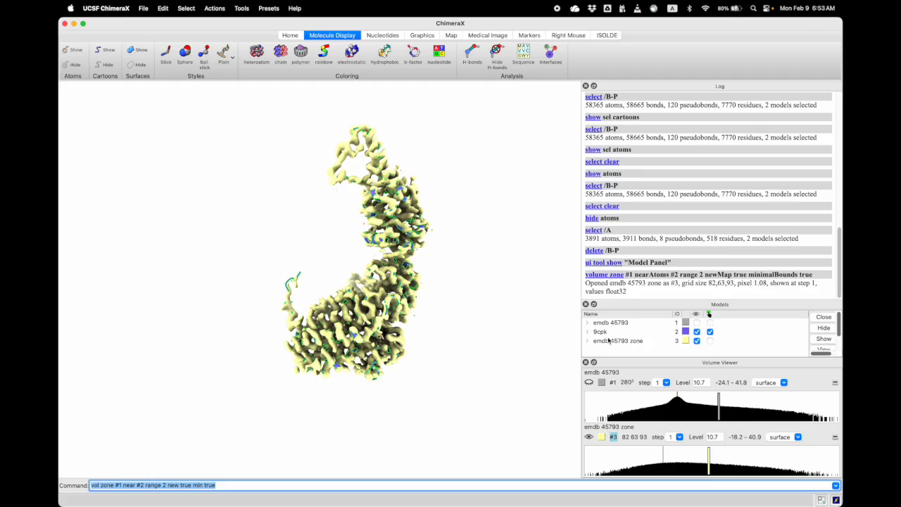
{"action": "right_click_drag", "start_coordinate": [351, 288], "coordinate": [288, 269]}
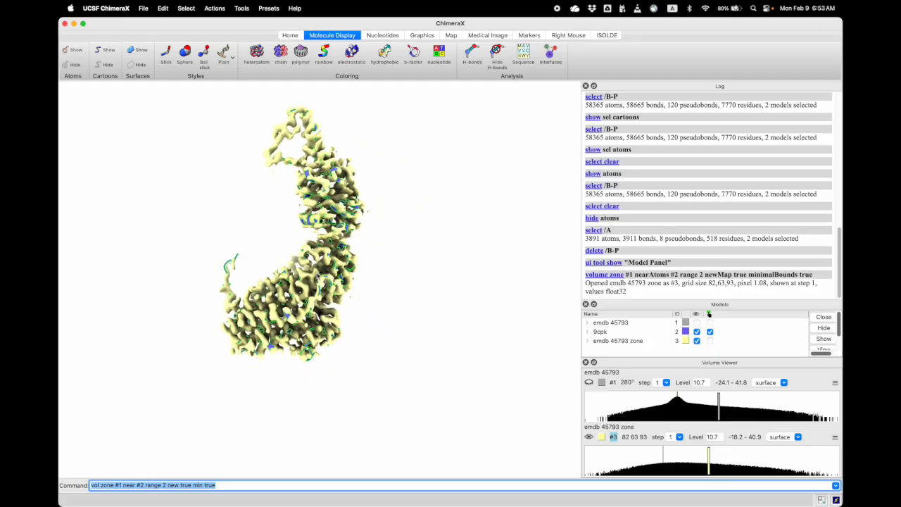
{"action": "scroll", "coordinate": [341, 296], "scroll_direction": "up", "scroll_amount": 5}
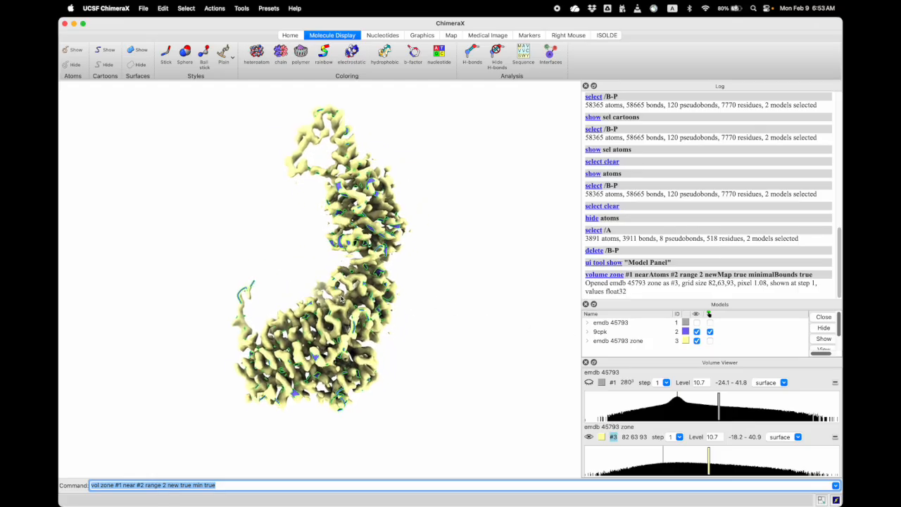
{"action": "left_click_drag", "start_coordinate": [341, 301], "coordinate": [346, 322]}
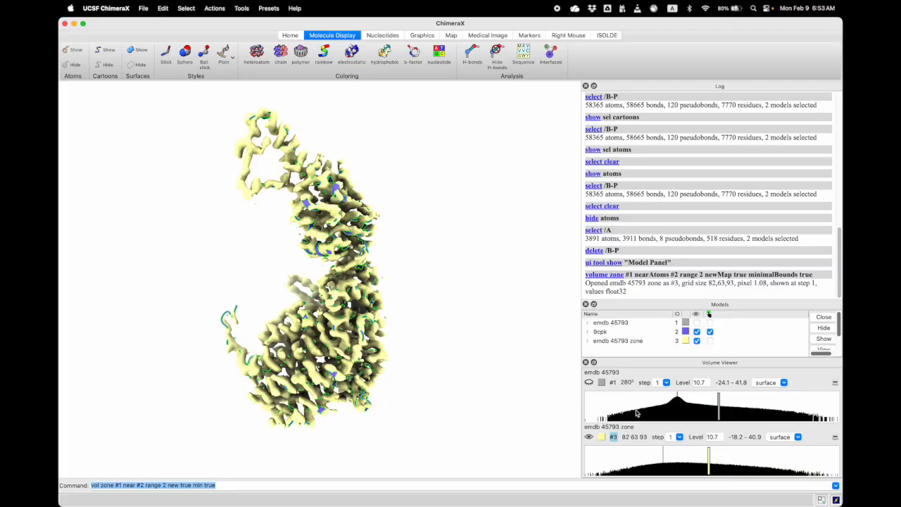
Color the emdb 45793 zone map with the Aluminum grey and set its opacity to 40%
{"action": "left_click", "coordinate": [602, 437]}
{"action": "left_click_drag", "start_coordinate": [283, 145], "coordinate": [474, 136]}
{"action": "left_click", "coordinate": [518, 192]}
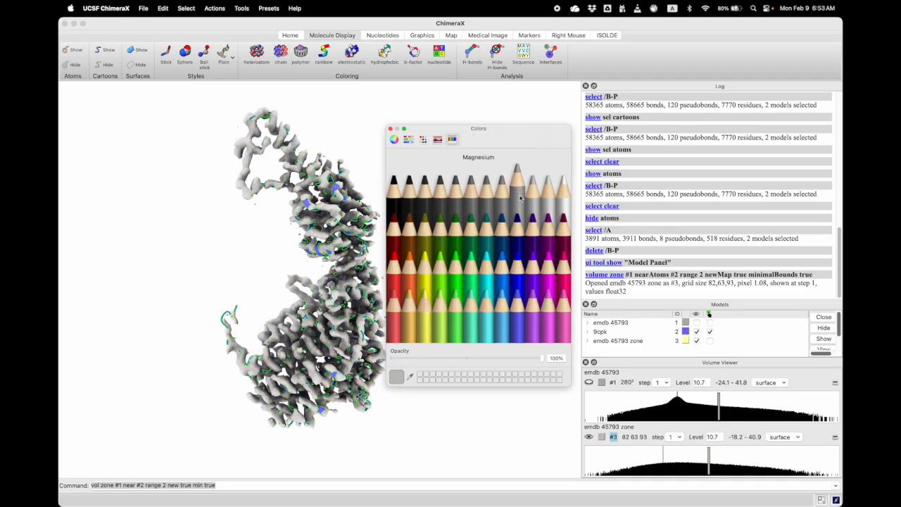
{"action": "left_click", "coordinate": [503, 194]}
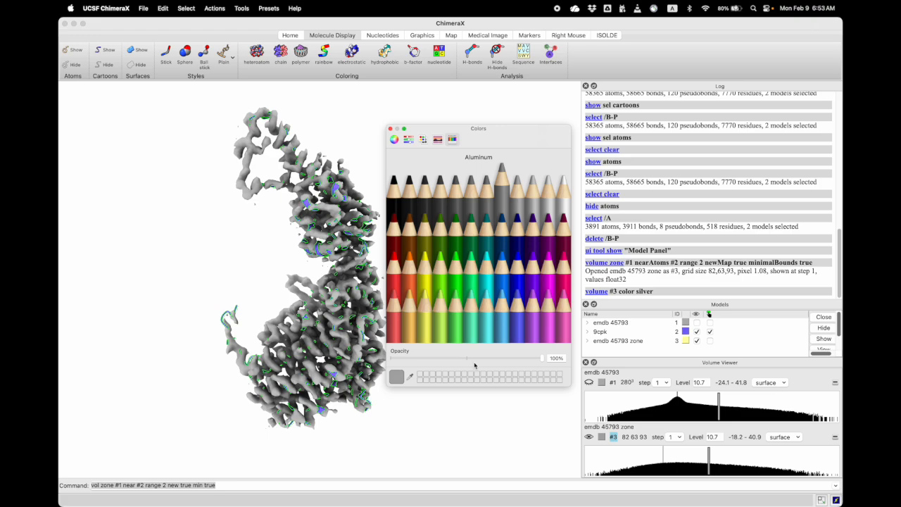
{"action": "left_click_drag", "start_coordinate": [541, 358], "coordinate": [450, 358]}
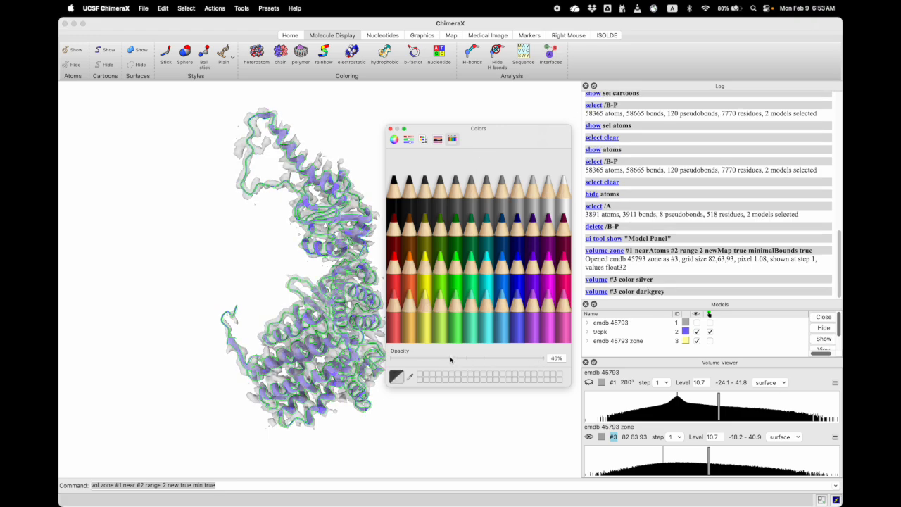
{"action": "left_click", "coordinate": [391, 129]}
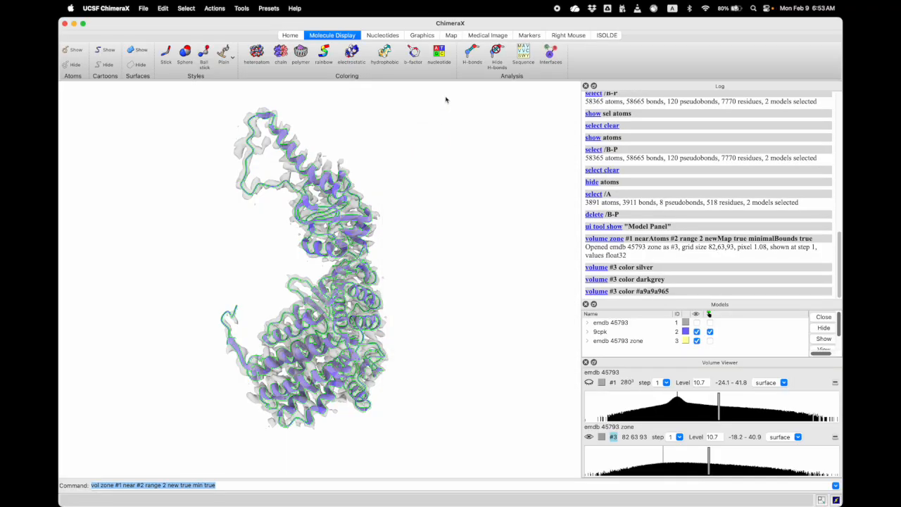
Switch the scene lighting to simple for the transparent zone map and chain A
{"action": "left_click", "coordinate": [291, 36]}
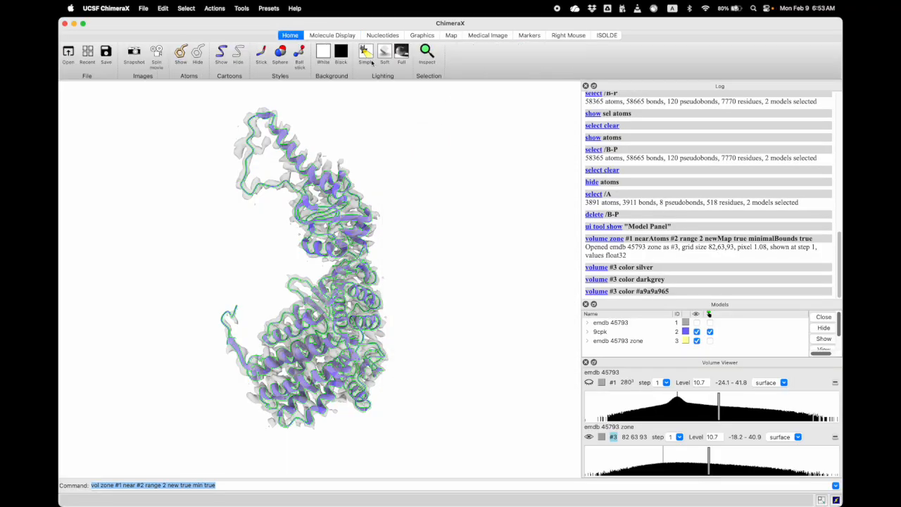
{"action": "left_click_drag", "start_coordinate": [370, 266], "coordinate": [345, 310]}
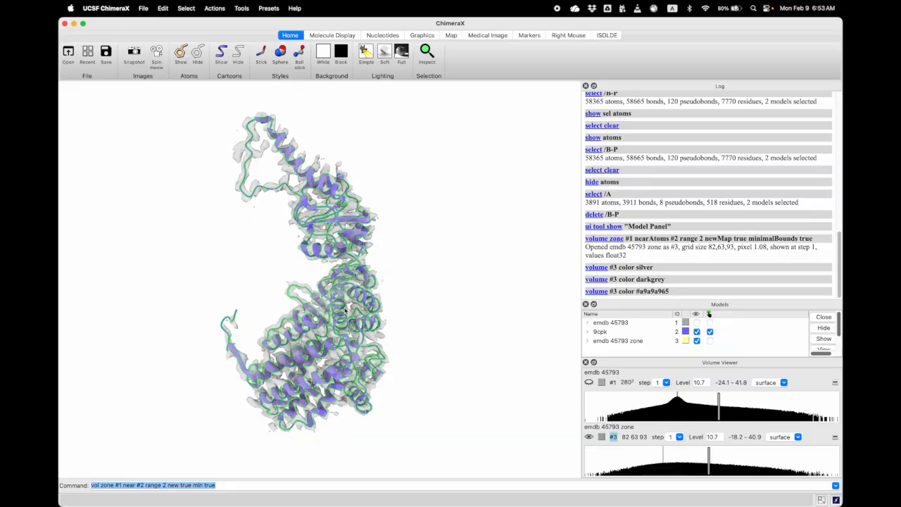
{"action": "left_click", "coordinate": [366, 54]}
{"action": "left_click_drag", "start_coordinate": [333, 340], "coordinate": [390, 438]}
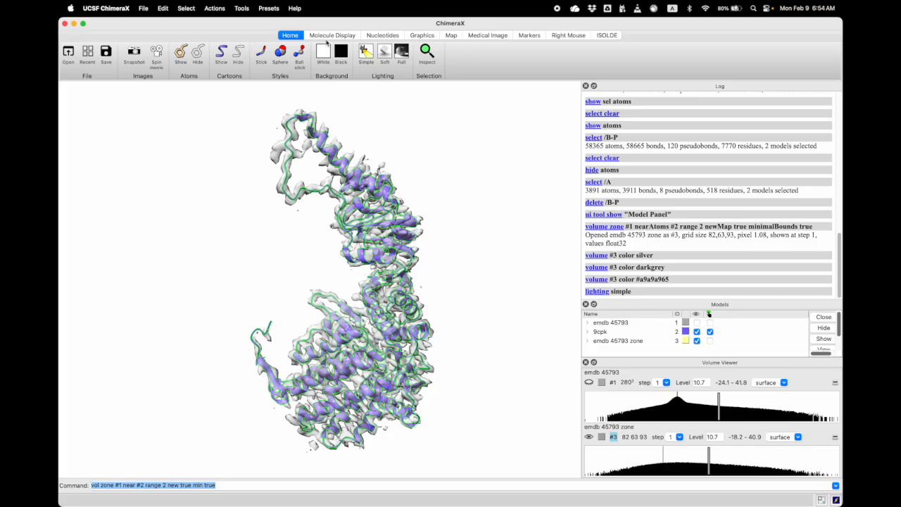
Show the atoms of the selected chain A inside the transparent zone map, focusing on its upper part
{"action": "left_click", "coordinate": [331, 35]}
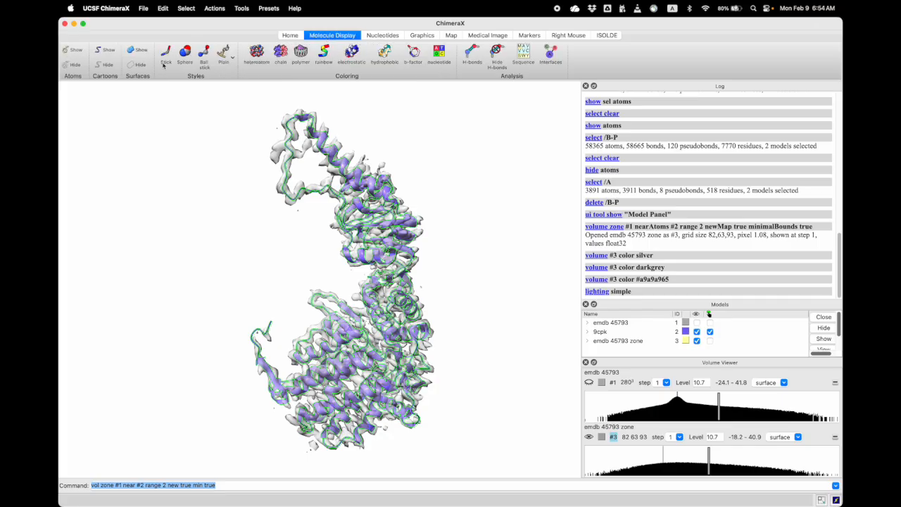
{"action": "left_click", "coordinate": [74, 51]}
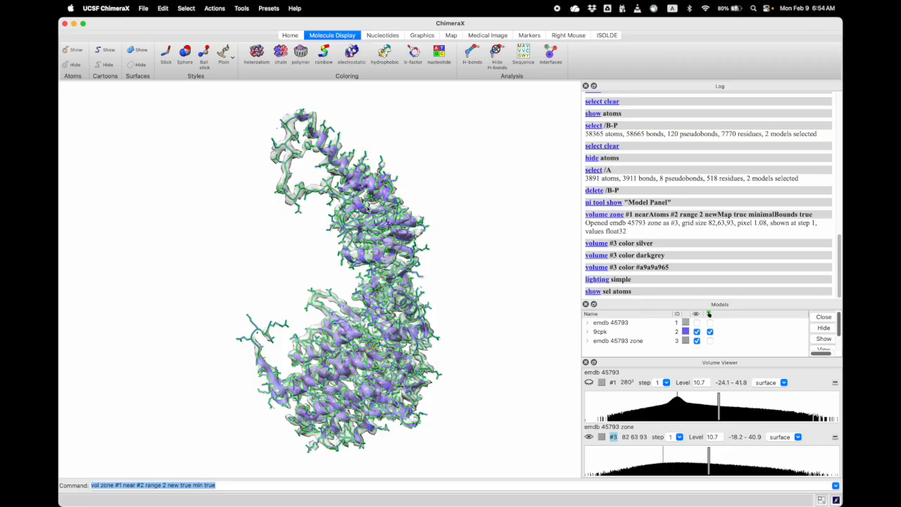
{"action": "scroll", "coordinate": [373, 279], "scroll_direction": "up", "scroll_amount": 5}
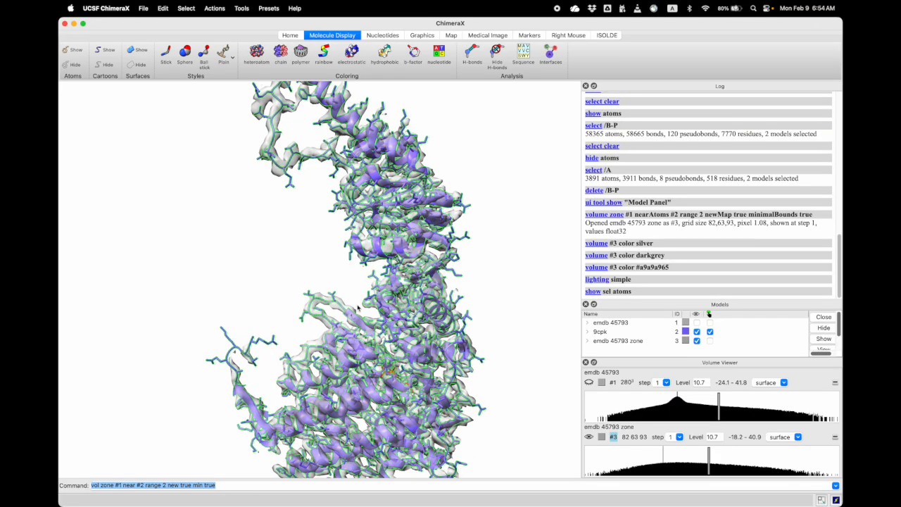
{"action": "right_click_drag", "start_coordinate": [409, 139], "coordinate": [409, 253]}
{"action": "scroll", "coordinate": [406, 254], "scroll_direction": "up", "scroll_amount": 5}
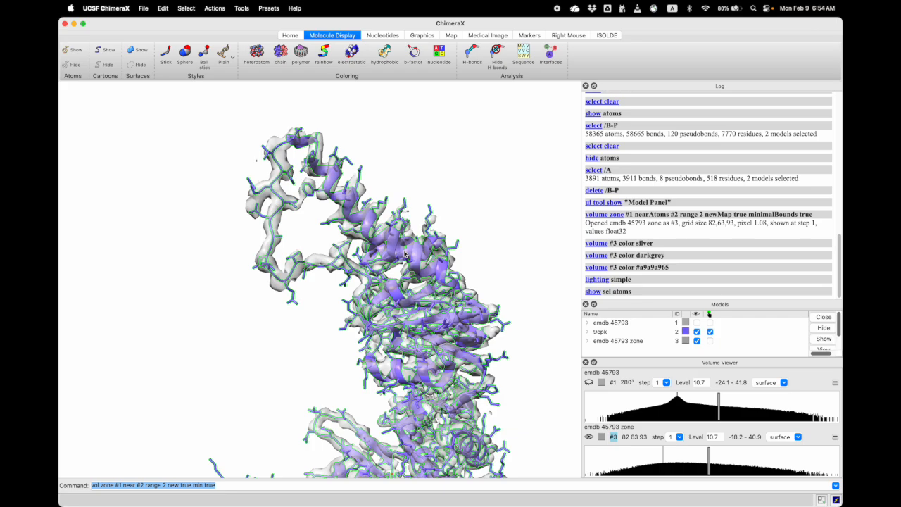
Color the selected chain A atoms by element inside the transparent zone map
{"action": "scroll", "coordinate": [406, 254], "scroll_direction": "up", "scroll_amount": 2}
{"action": "left_click_drag", "start_coordinate": [445, 253], "coordinate": [303, 173]}
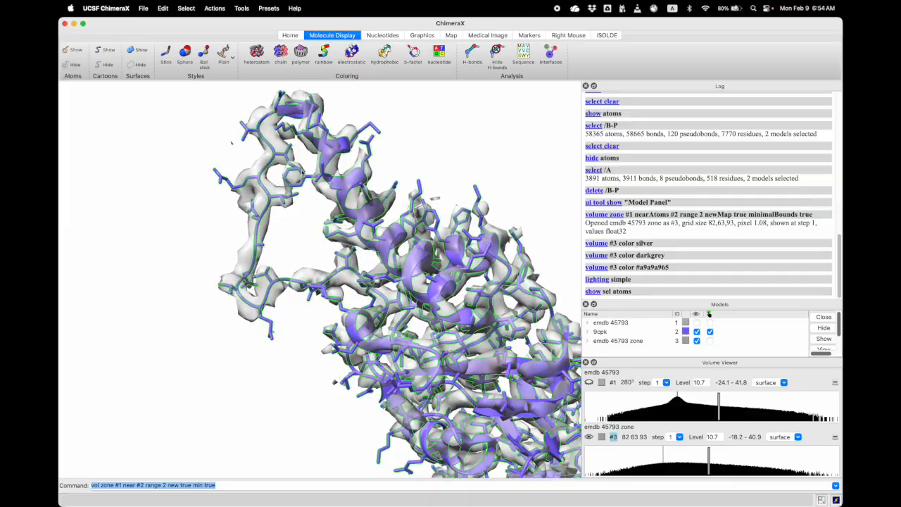
{"action": "left_click", "coordinate": [187, 9]}
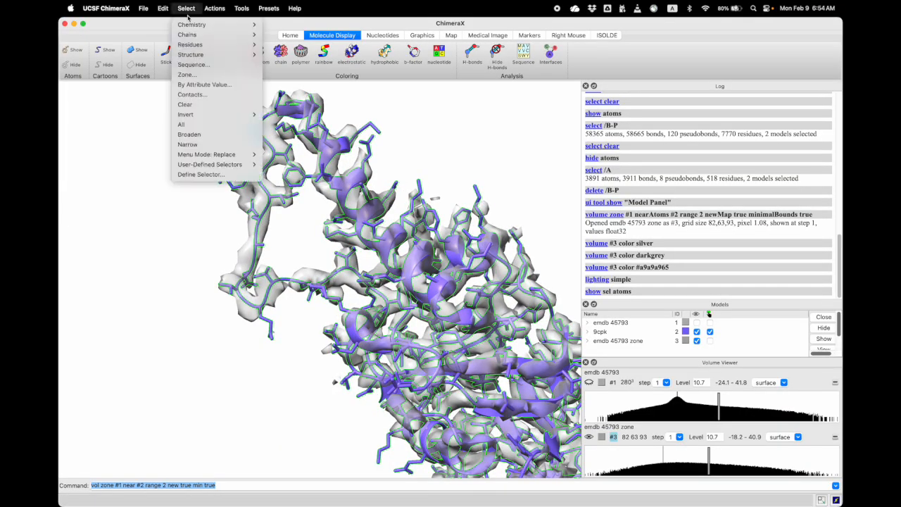
{"action": "mouse_move", "coordinate": [215, 8]}
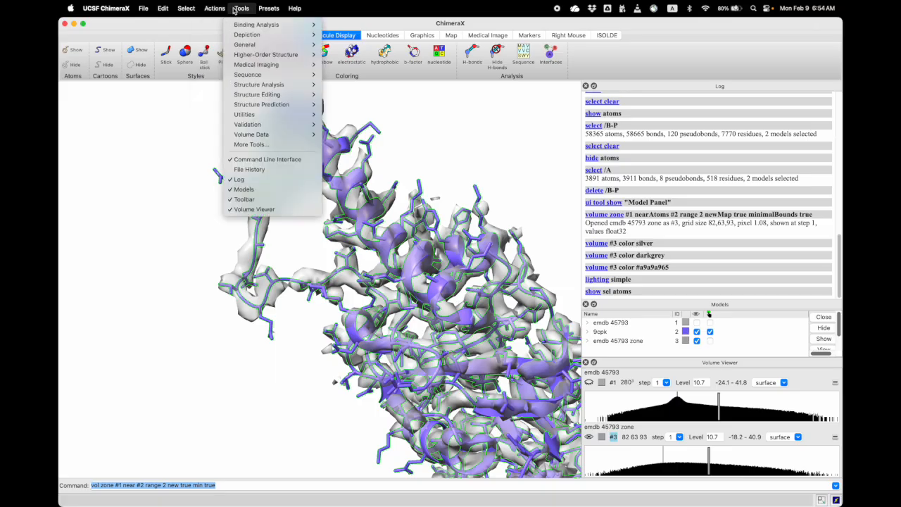
{"action": "mouse_move", "coordinate": [211, 54]}
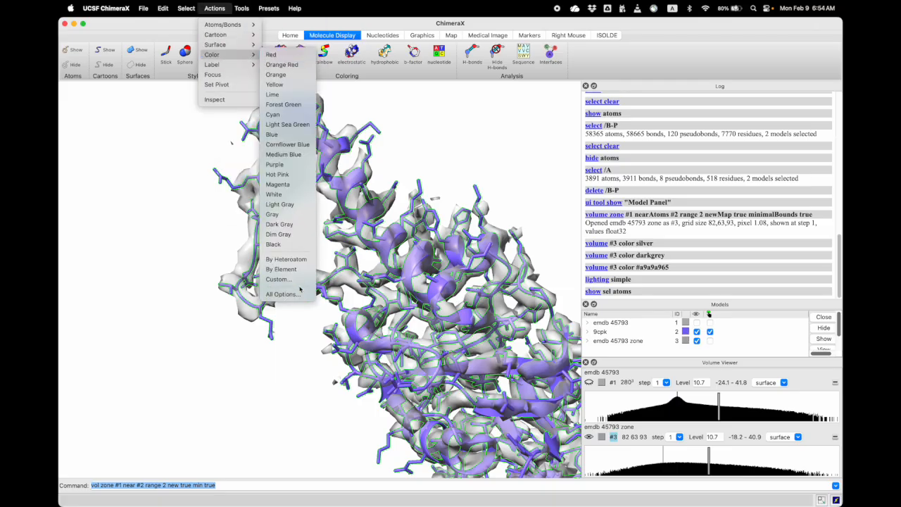
{"action": "left_click", "coordinate": [281, 269]}
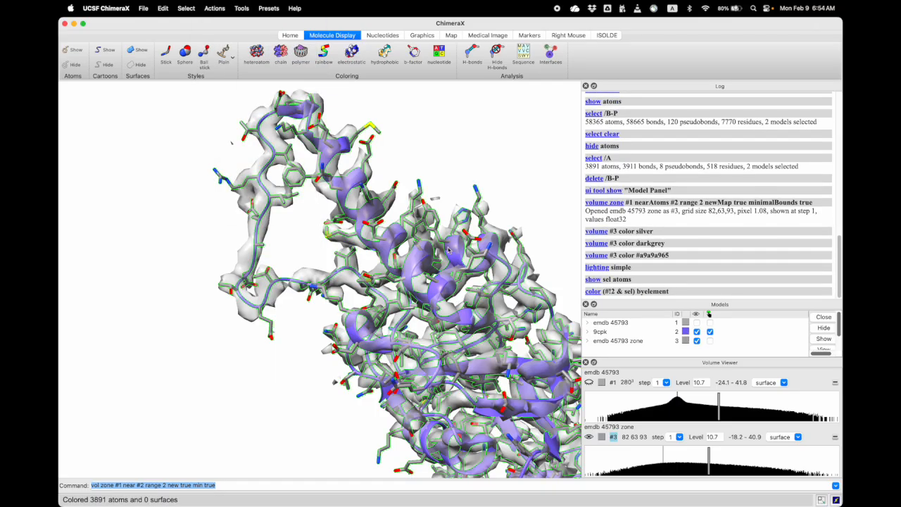
Try contour levels of about 6.67 and 15.16 on the emdb 45793 zone map around chain A's upper helices
{"action": "right_click_drag", "start_coordinate": [458, 258], "coordinate": [436, 251]}
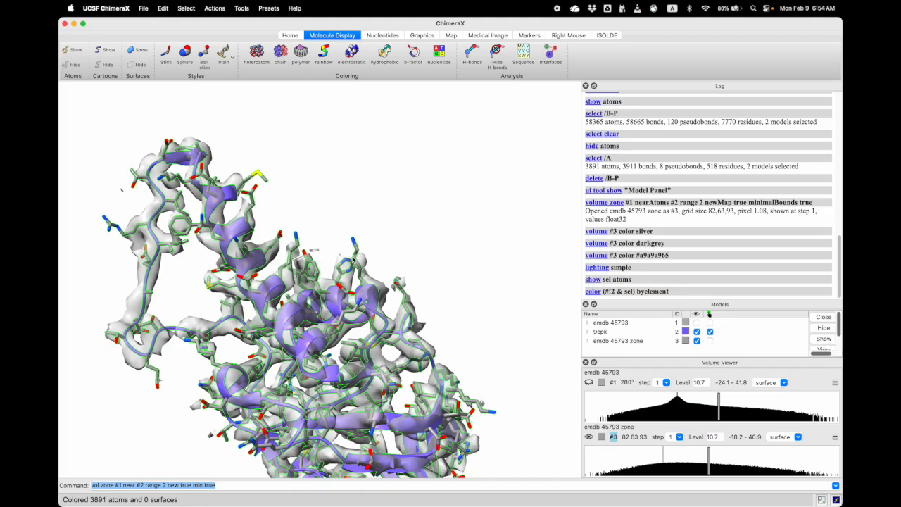
{"action": "right_click_drag", "start_coordinate": [348, 352], "coordinate": [391, 274]}
{"action": "left_click_drag", "start_coordinate": [392, 272], "coordinate": [400, 279]}
{"action": "right_click_drag", "start_coordinate": [364, 187], "coordinate": [351, 285]}
{"action": "scroll", "coordinate": [352, 285], "scroll_direction": "up", "scroll_amount": 5}
{"action": "left_click_drag", "start_coordinate": [351, 285], "coordinate": [298, 280]}
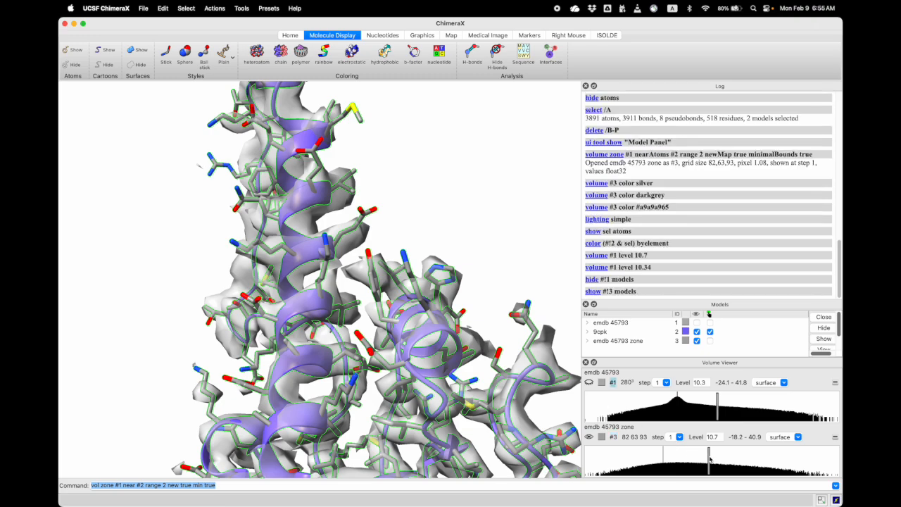
{"action": "left_click_drag", "start_coordinate": [710, 459], "coordinate": [691, 462]}
{"action": "left_click_drag", "start_coordinate": [361, 326], "coordinate": [368, 362]}
{"action": "left_click_drag", "start_coordinate": [692, 456], "coordinate": [729, 462]}
{"action": "mouse_move", "coordinate": [370, 299]}
{"action": "left_mouse_down"}
{"action": "mouse_move", "coordinate": [320, 297]}
{"action": "mouse_move", "coordinate": [332, 301]}
{"action": "left_mouse_up"}
{"action": "left_click_drag", "start_coordinate": [238, 134], "coordinate": [319, 224]}
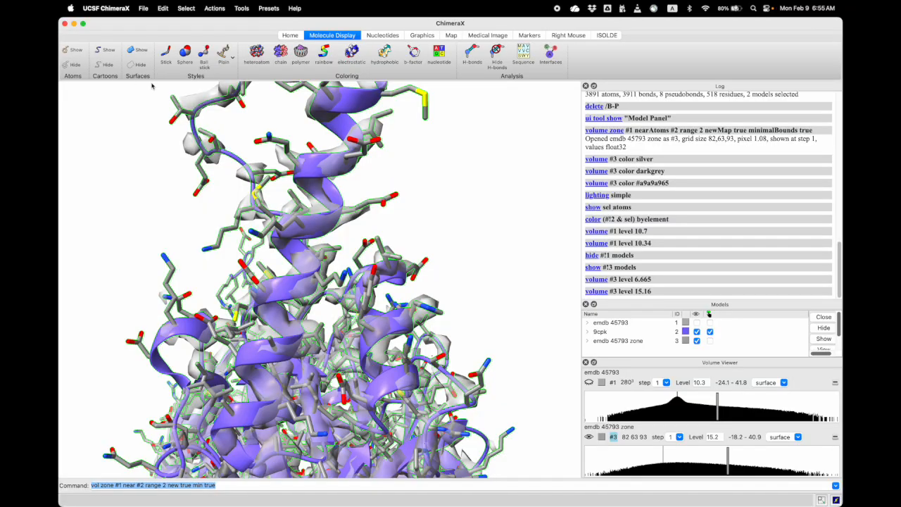
Hide the cartoons of the selected chain A and inspect the stick atoms inside the zone density
{"action": "left_click", "coordinate": [105, 64]}
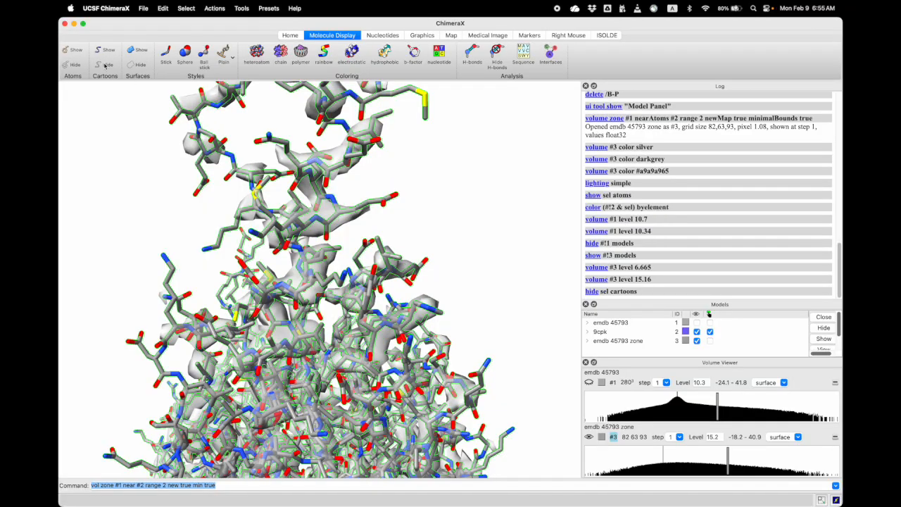
{"action": "scroll", "coordinate": [320, 244], "scroll_direction": "up", "scroll_amount": 10}
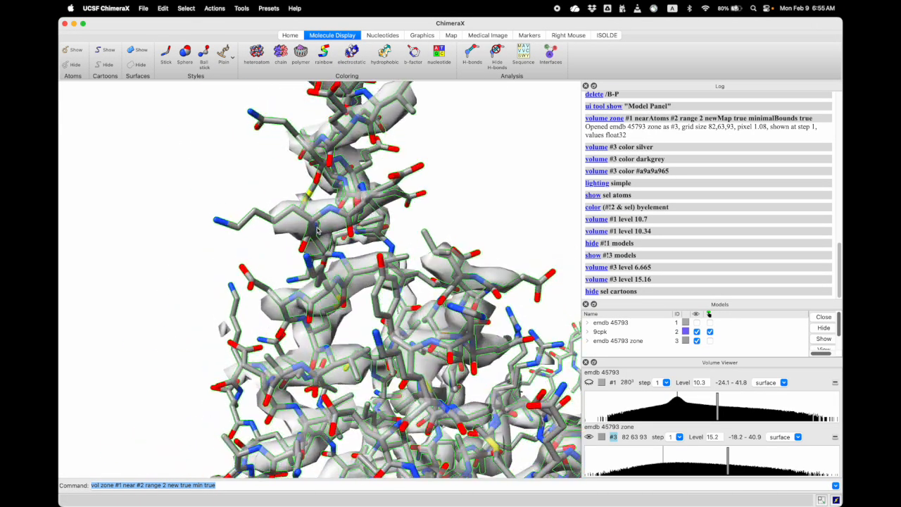
{"action": "left_click_drag", "start_coordinate": [300, 223], "coordinate": [336, 170]}
{"action": "left_click_drag", "start_coordinate": [341, 201], "coordinate": [336, 187]}
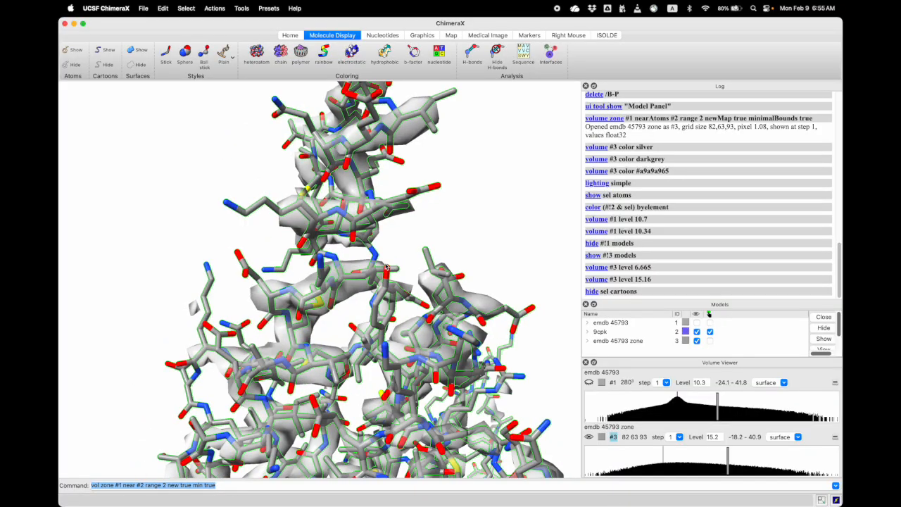
Lower the emdb 45793 zone map's contour level to about 8.79 and inspect the side-chain density near the upper loop
{"action": "left_click_drag", "start_coordinate": [728, 459], "coordinate": [698, 461]}
{"action": "mouse_move", "coordinate": [391, 292]}
{"action": "left_mouse_down"}
{"action": "mouse_move", "coordinate": [343, 277]}
{"action": "mouse_move", "coordinate": [474, 317]}
{"action": "mouse_move", "coordinate": [448, 262]}
{"action": "left_mouse_up"}
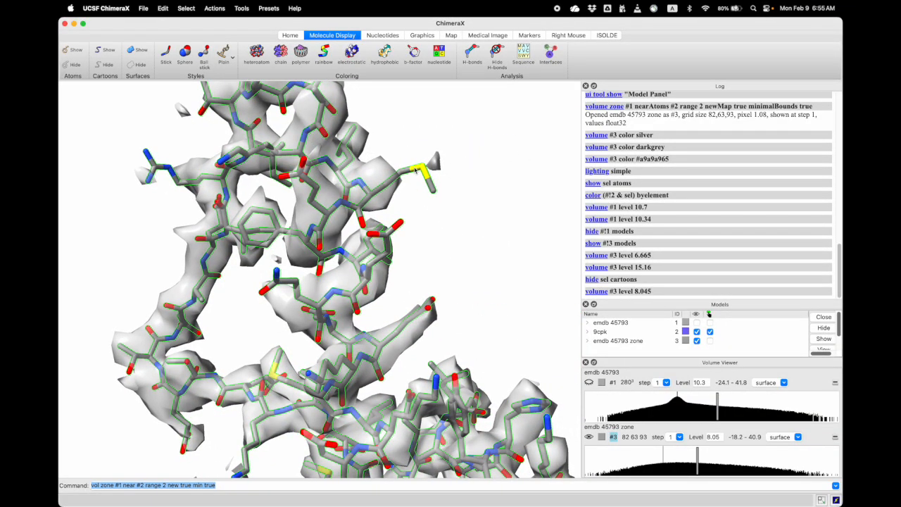
{"action": "left_click_drag", "start_coordinate": [697, 454], "coordinate": [701, 456]}
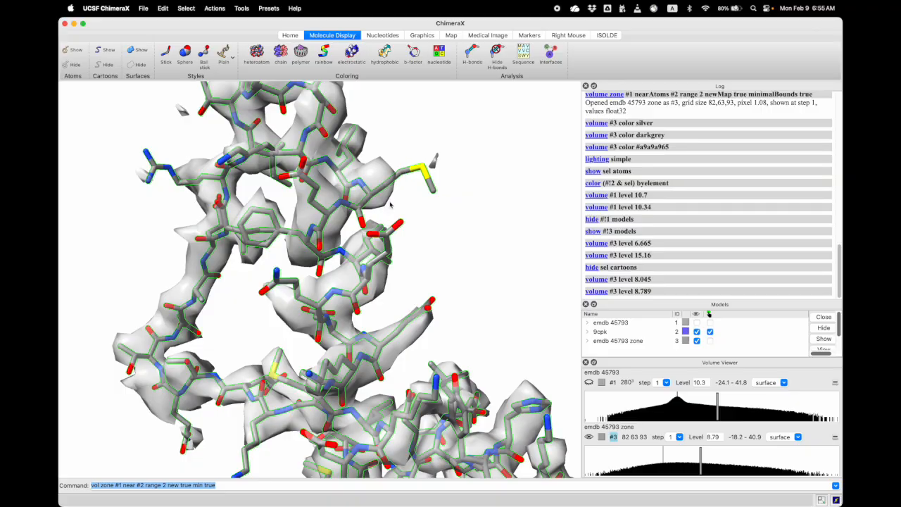
{"action": "middle_click_drag", "start_coordinate": [391, 205], "coordinate": [424, 197]}
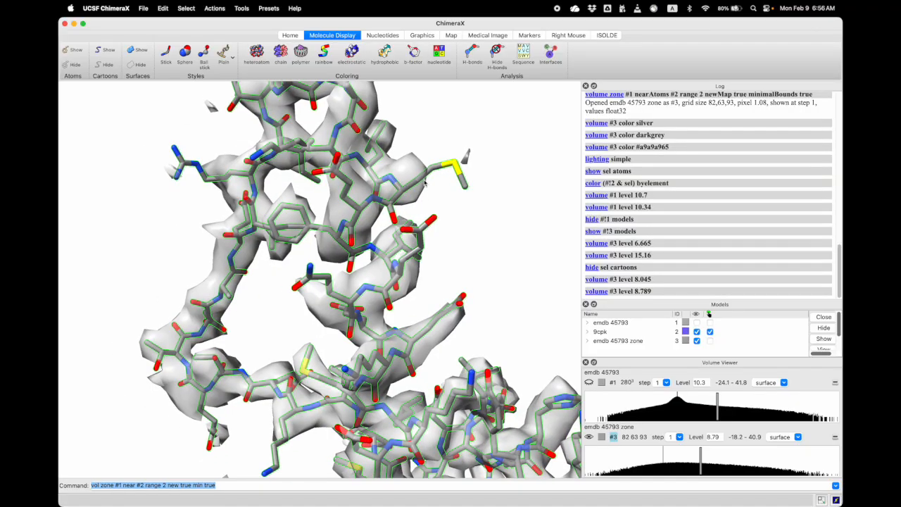
{"action": "left_click_drag", "start_coordinate": [430, 189], "coordinate": [436, 188]}
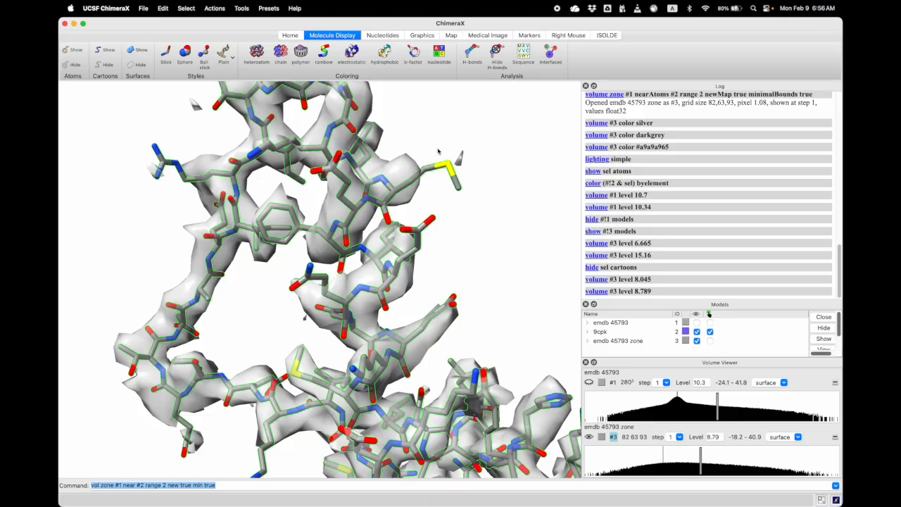
Show the cartoons of chain A again with the whole chain in view, and clear the selection
{"action": "left_click_drag", "start_coordinate": [388, 254], "coordinate": [350, 262]}
{"action": "scroll", "coordinate": [351, 261], "scroll_direction": "down", "scroll_amount": 3}
{"action": "right_click_drag", "start_coordinate": [378, 380], "coordinate": [421, 229]}
{"action": "scroll", "coordinate": [408, 278], "scroll_direction": "down", "scroll_amount": 3}
{"action": "scroll", "coordinate": [409, 277], "scroll_direction": "down", "scroll_amount": 2}
{"action": "scroll", "coordinate": [414, 276], "scroll_direction": "down", "scroll_amount": 3}
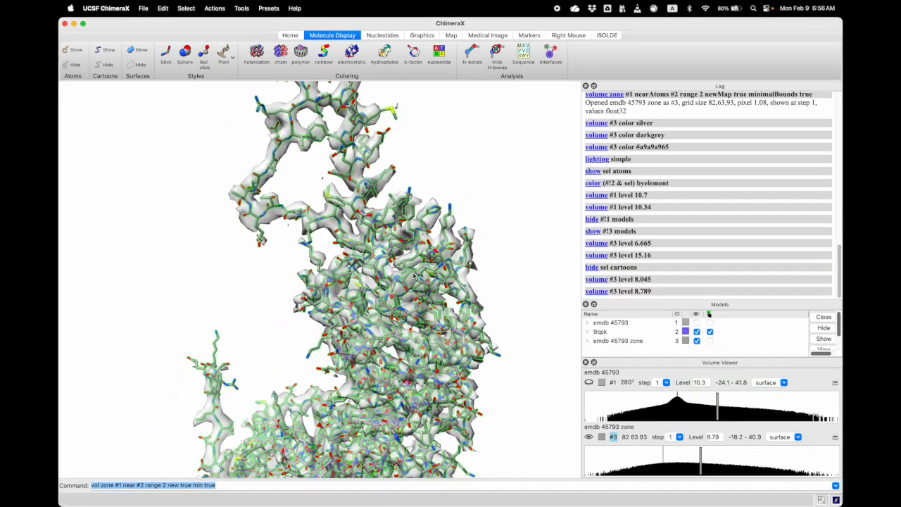
{"action": "left_click", "coordinate": [107, 50]}
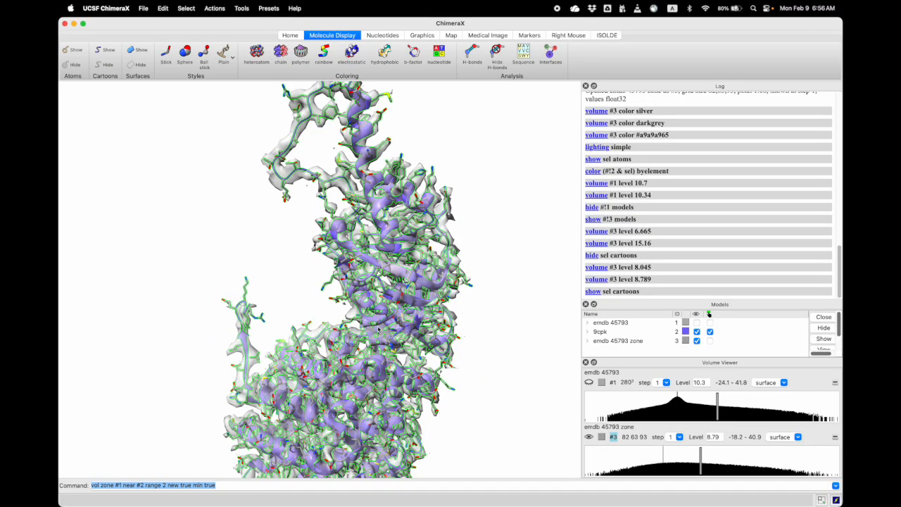
{"action": "scroll", "coordinate": [379, 329], "scroll_direction": "down", "scroll_amount": 3}
{"action": "left_click_drag", "start_coordinate": [357, 341], "coordinate": [390, 334]}
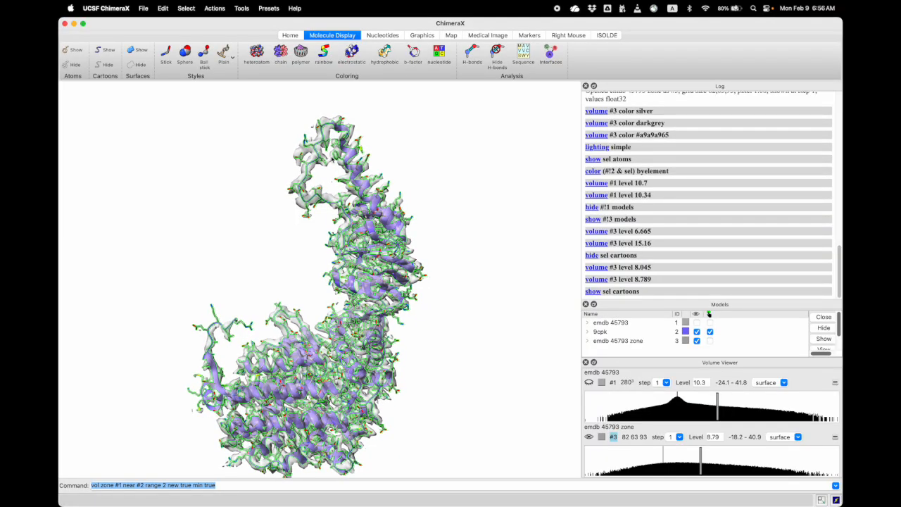
{"action": "left_click", "coordinate": [376, 137], "text": "ctrl"}
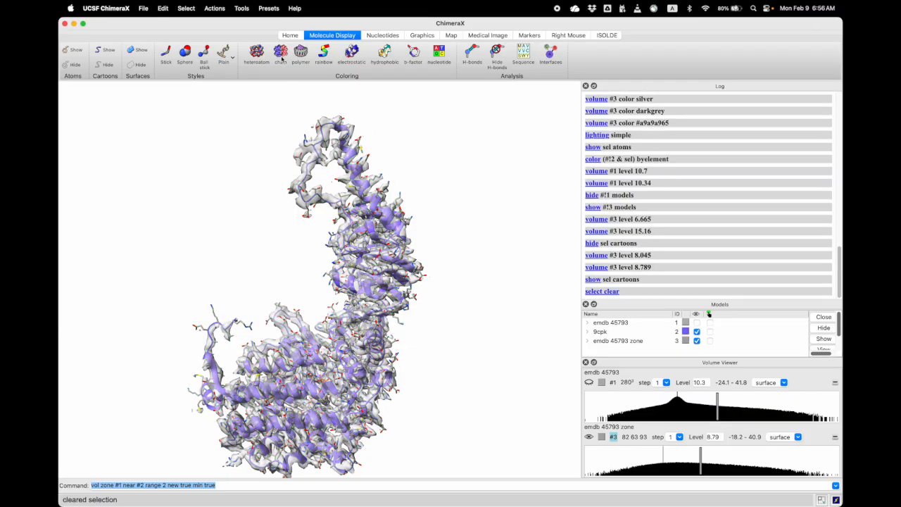
Look up the QScore bundle in the Toolshed's Model validation category, then close the Toolshed
{"action": "left_click", "coordinate": [242, 9]}
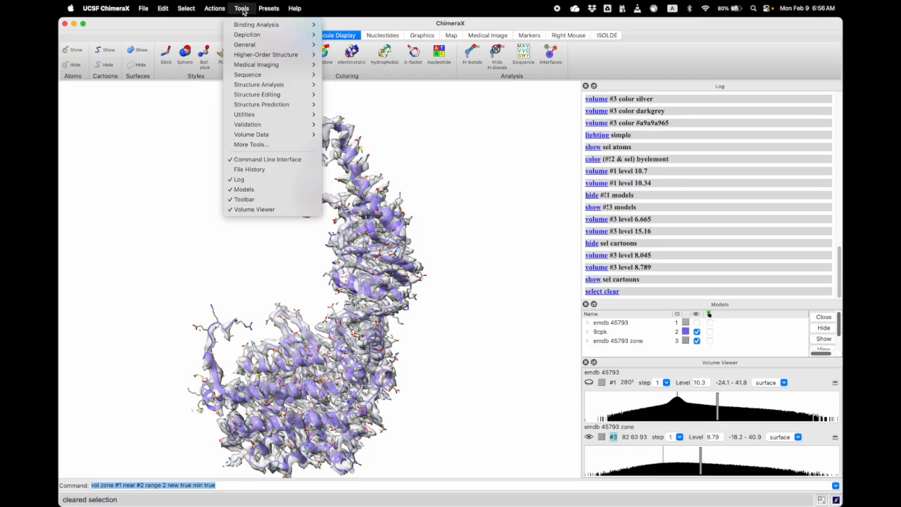
{"action": "left_click", "coordinate": [268, 146]}
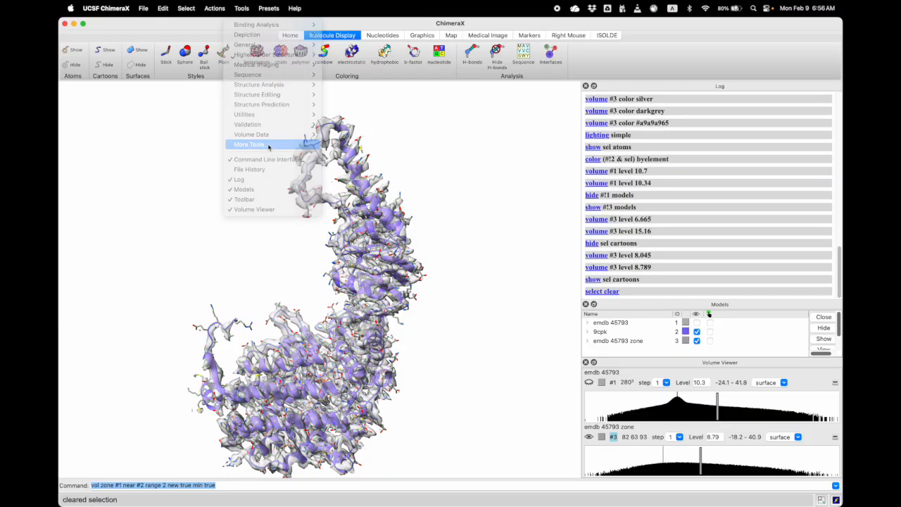
{"action": "left_click_drag", "start_coordinate": [537, 94], "coordinate": [491, 64]}
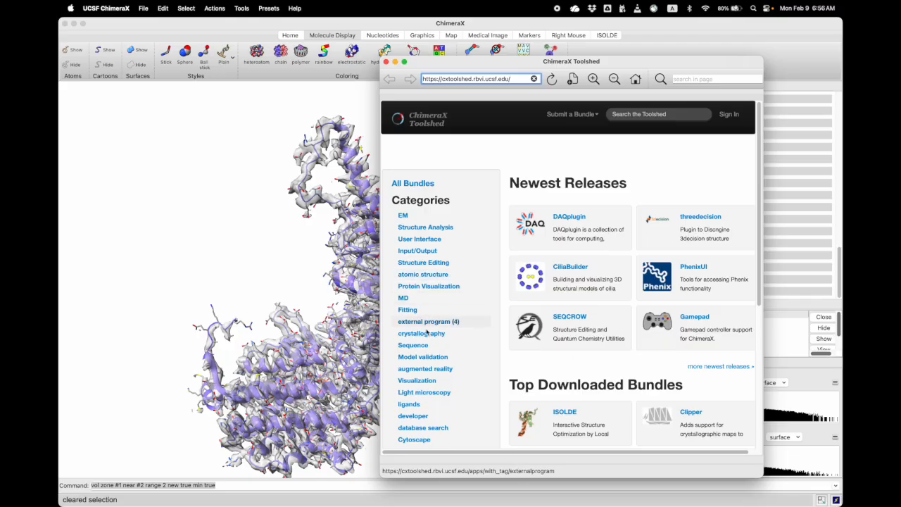
{"action": "left_click", "coordinate": [424, 357]}
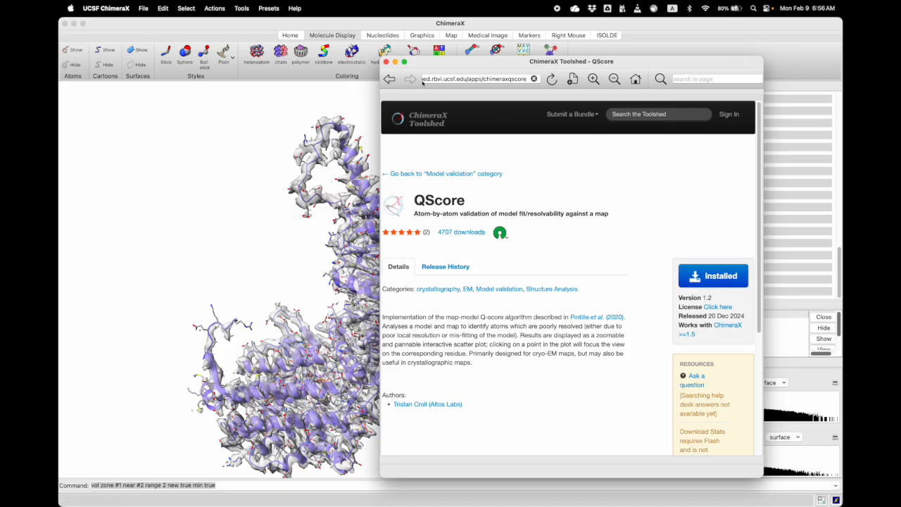
{"action": "left_click", "coordinate": [386, 62]}
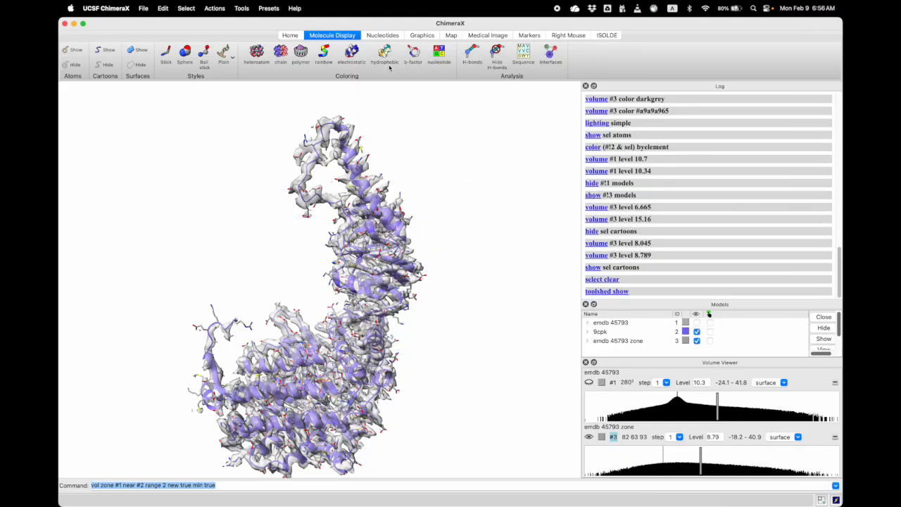
Open the Model-map Q-Score validation tool
{"action": "left_click", "coordinate": [241, 9]}
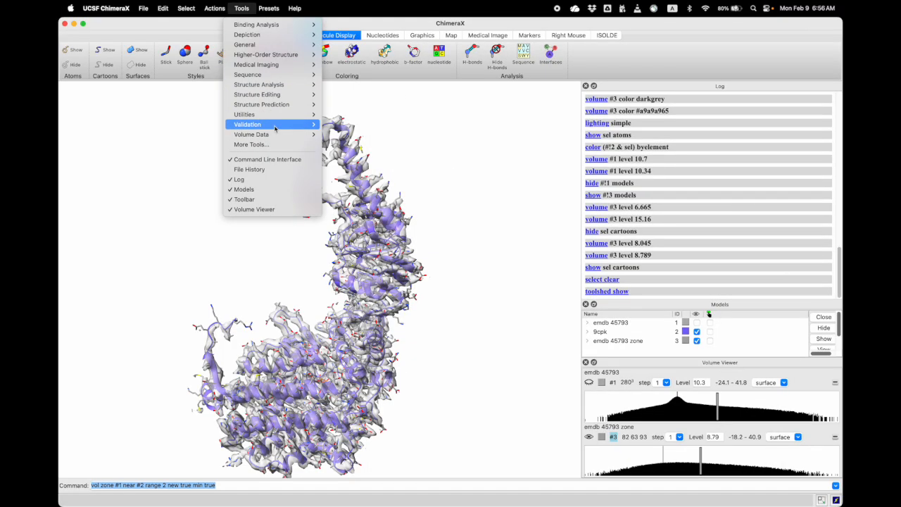
{"action": "mouse_move", "coordinate": [289, 125]}
{"action": "left_click", "coordinate": [342, 124]}
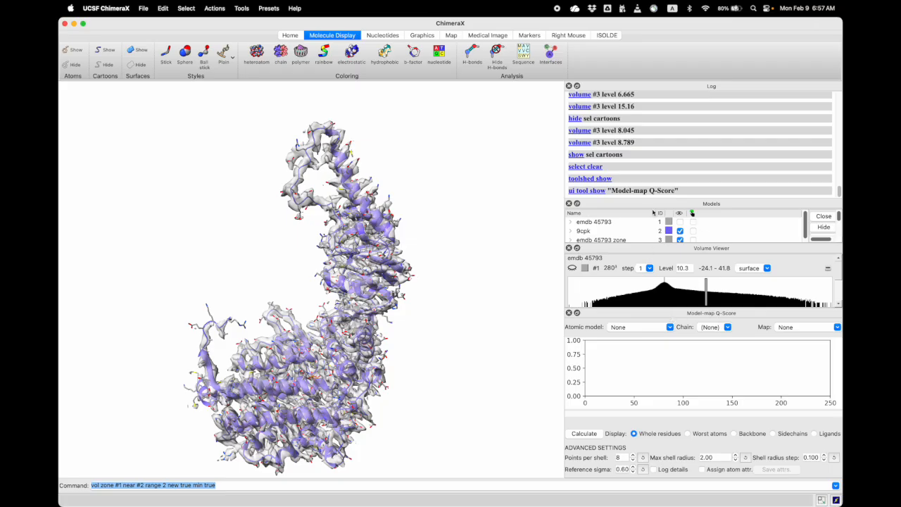
Stack the Log, Models and Volume Viewer as tabs above the Q-Score tool, with Volume Viewer in front
{"action": "left_click_drag", "start_coordinate": [645, 205], "coordinate": [646, 188]}
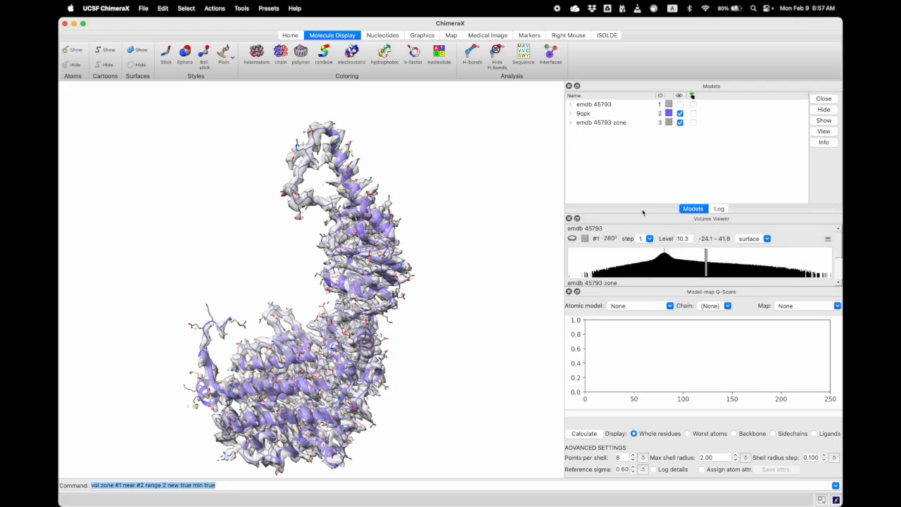
{"action": "left_click_drag", "start_coordinate": [642, 220], "coordinate": [690, 244]}
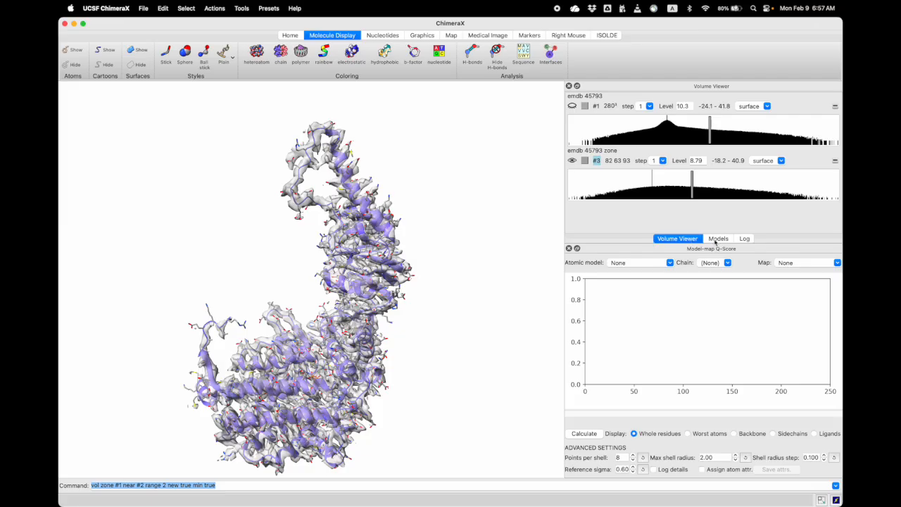
{"action": "left_click", "coordinate": [717, 241]}
{"action": "left_click", "coordinate": [745, 240]}
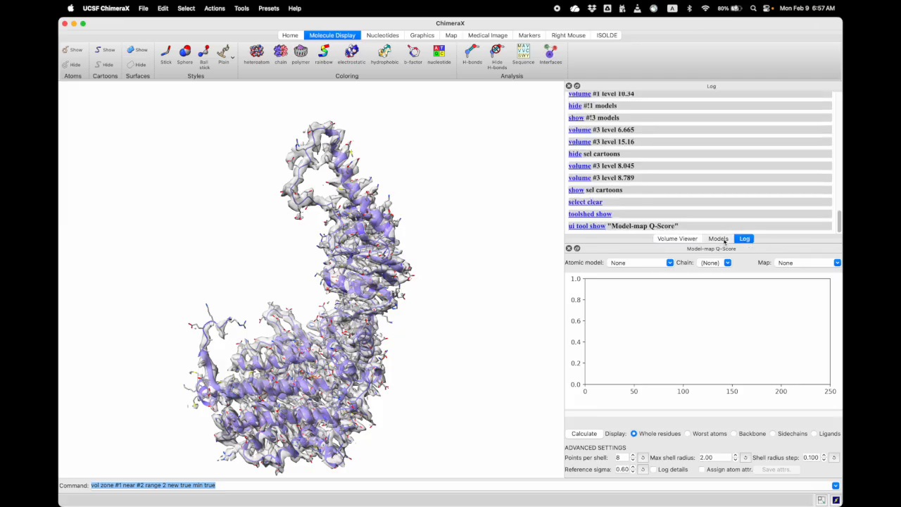
{"action": "left_click", "coordinate": [721, 239]}
{"action": "left_click", "coordinate": [678, 239]}
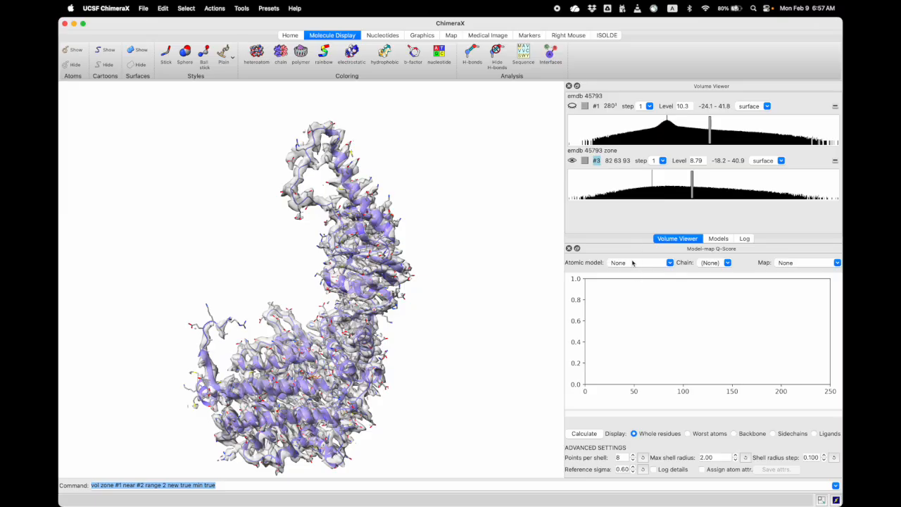
Calculate the Q-scores of 9cpk chain A against the full emdb 45793 map for whole residues
{"action": "left_click", "coordinate": [639, 265]}
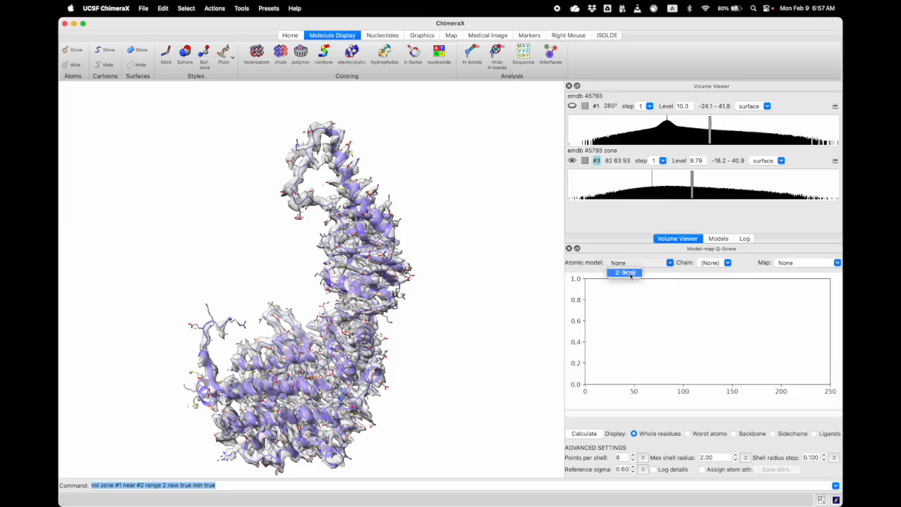
{"action": "left_click", "coordinate": [630, 274]}
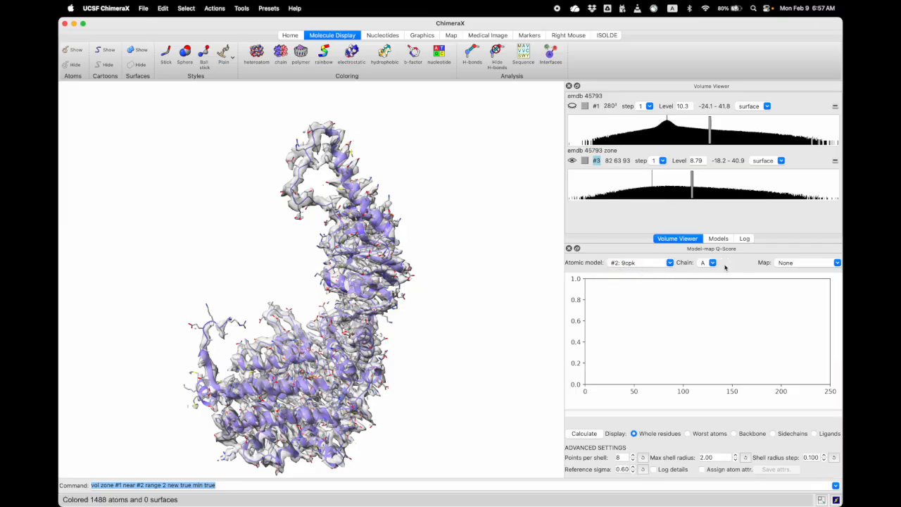
{"action": "left_click", "coordinate": [799, 263]}
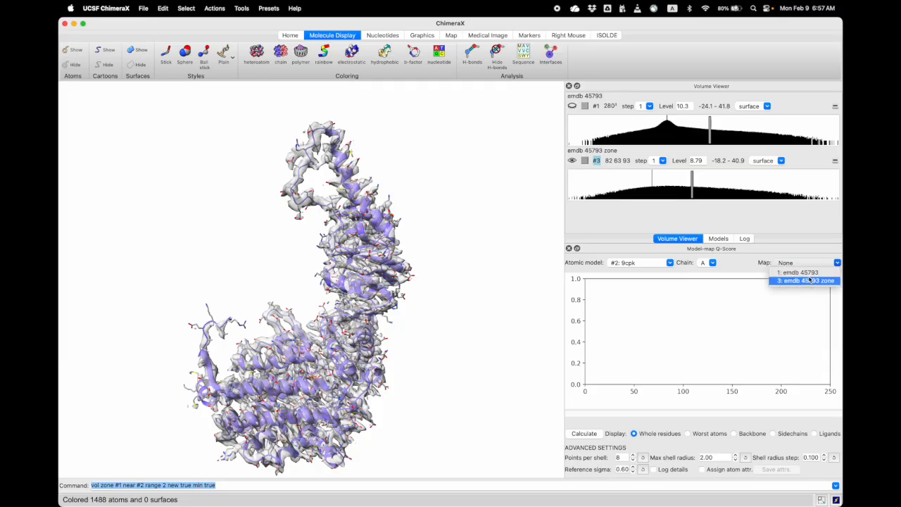
{"action": "left_click", "coordinate": [799, 272]}
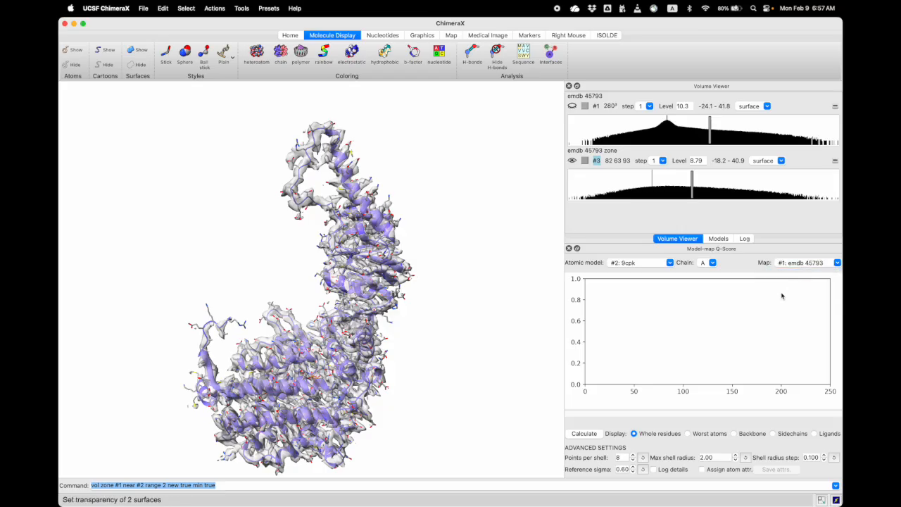
{"action": "left_click", "coordinate": [590, 434]}
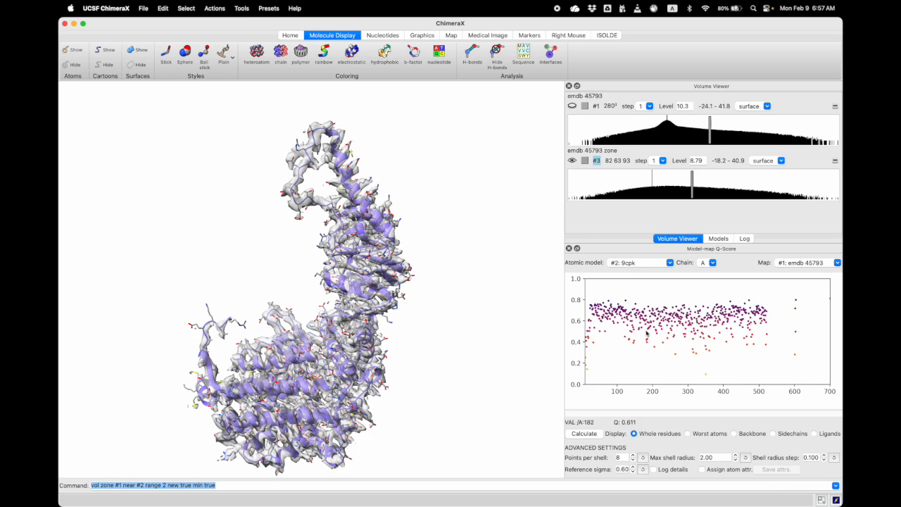
Focus on a high-scoring residue near position 130 from the Q-score plot and replace the zone map with the full emdb 45793 map around it
{"action": "mouse_move", "coordinate": [617, 316]}
{"action": "left_click", "coordinate": [626, 303]}
{"action": "left_click_drag", "start_coordinate": [416, 308], "coordinate": [362, 293]}
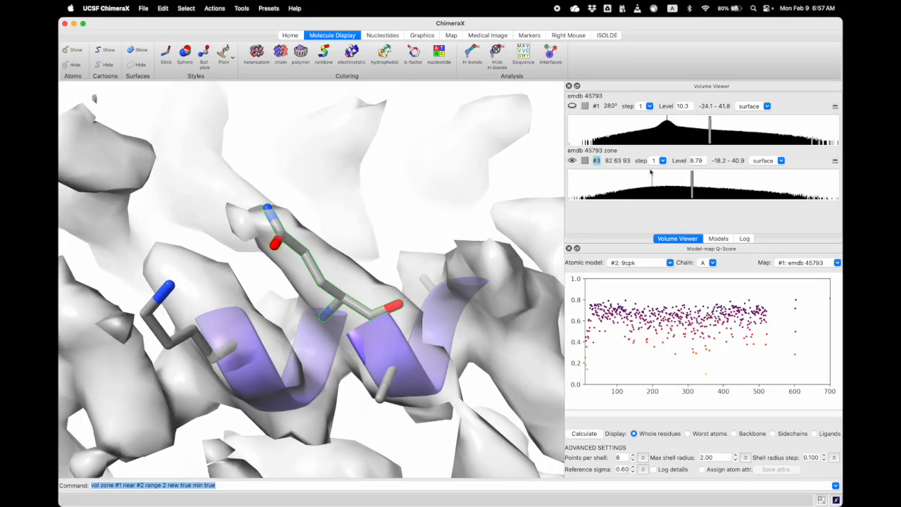
{"action": "left_click", "coordinate": [572, 161]}
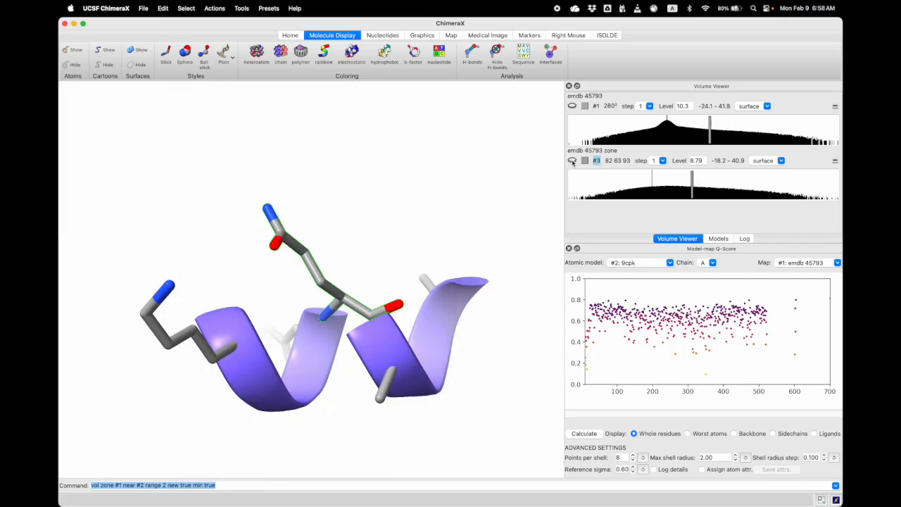
{"action": "left_click", "coordinate": [572, 106]}
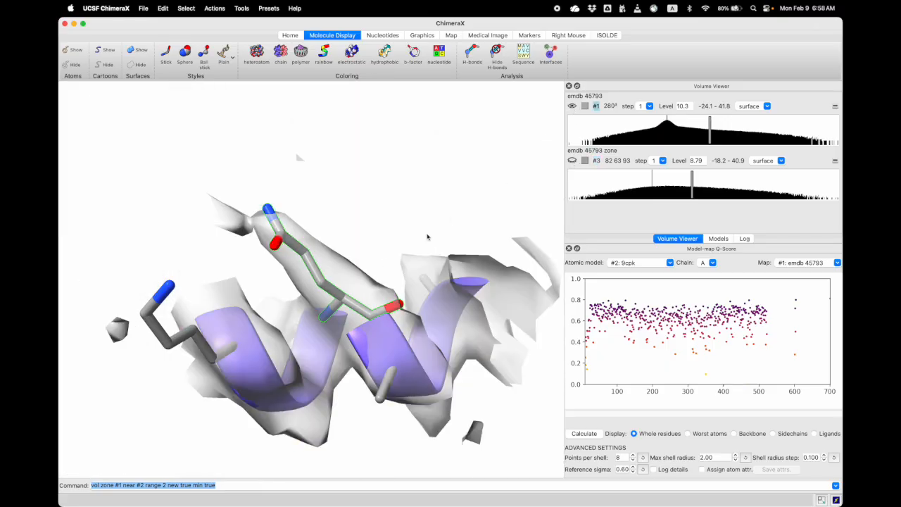
{"action": "left_click_drag", "start_coordinate": [340, 303], "coordinate": [358, 338]}
Raise the emdb 45793 contour level to 12.6 and inspect the density around the selected high-scoring residue from several angles
{"action": "mouse_move", "coordinate": [628, 304]}
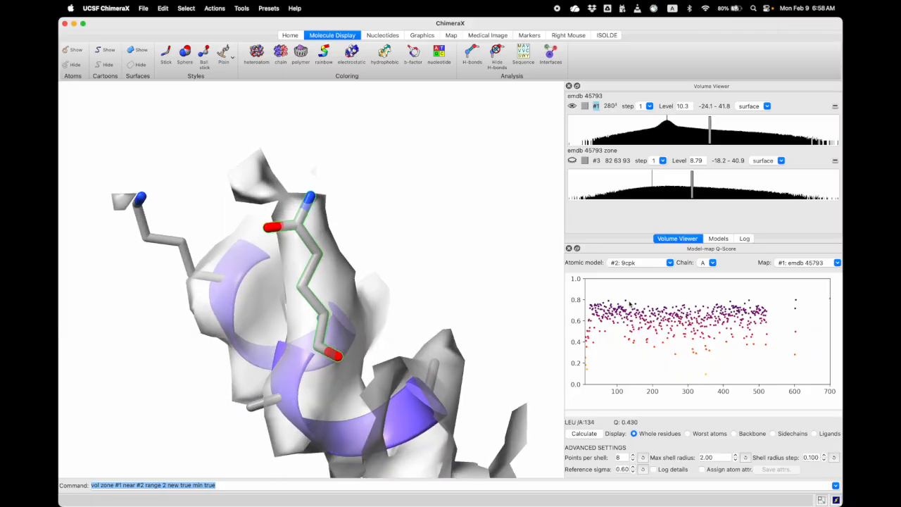
{"action": "mouse_move", "coordinate": [338, 333]}
{"action": "left_mouse_down"}
{"action": "mouse_move", "coordinate": [406, 319]}
{"action": "mouse_move", "coordinate": [340, 324]}
{"action": "left_mouse_up"}
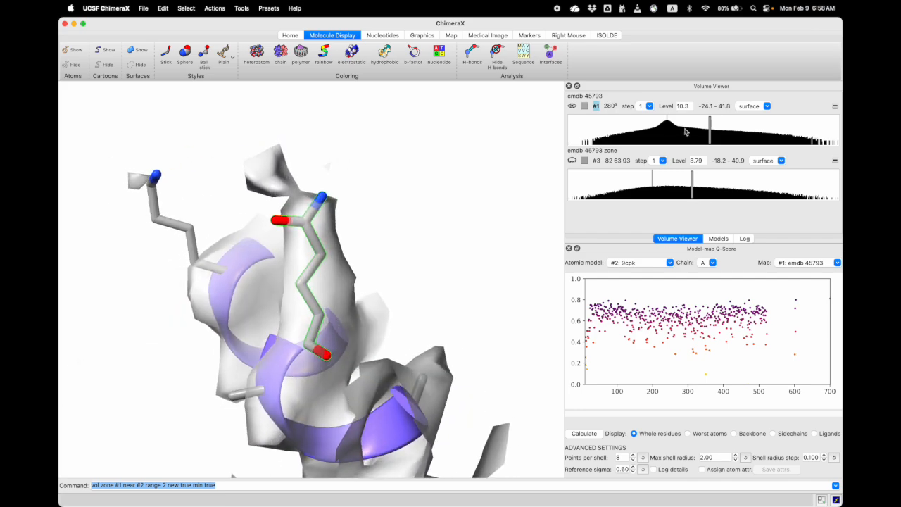
{"action": "left_click_drag", "start_coordinate": [710, 130], "coordinate": [718, 132]}
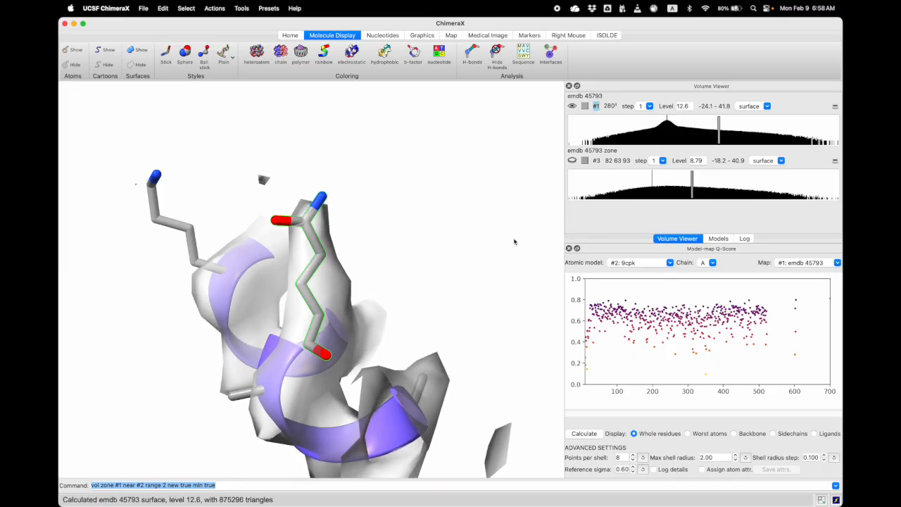
{"action": "scroll", "coordinate": [360, 328], "scroll_direction": "down", "scroll_amount": 2}
{"action": "right_click_drag", "start_coordinate": [342, 346], "coordinate": [374, 301]}
{"action": "left_click_drag", "start_coordinate": [374, 300], "coordinate": [277, 276]}
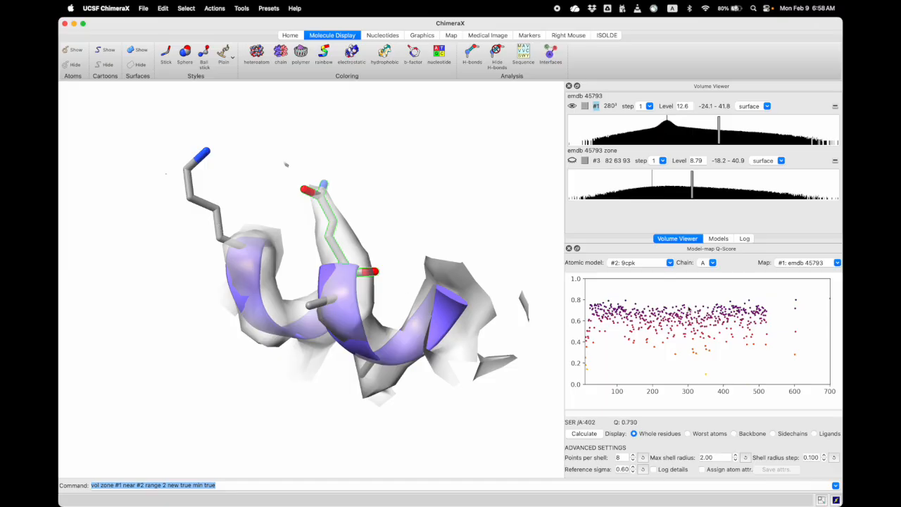
Focus on the low-scoring LYS 267 from the Q-score plot and raise the emdb 45793 level to 14.9 to inspect its side-chain density
{"action": "left_click", "coordinate": [677, 357]}
{"action": "scroll", "coordinate": [353, 319], "scroll_direction": "down", "scroll_amount": 2}
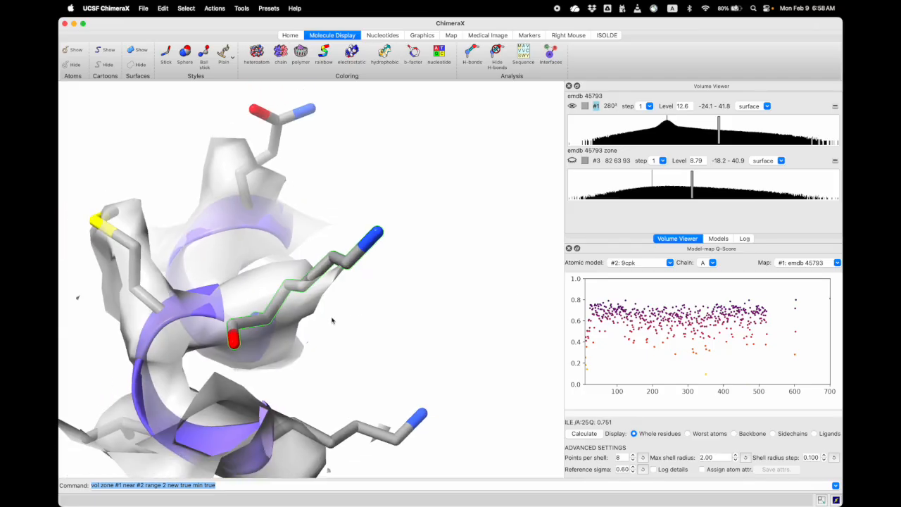
{"action": "left_click_drag", "start_coordinate": [292, 323], "coordinate": [266, 329]}
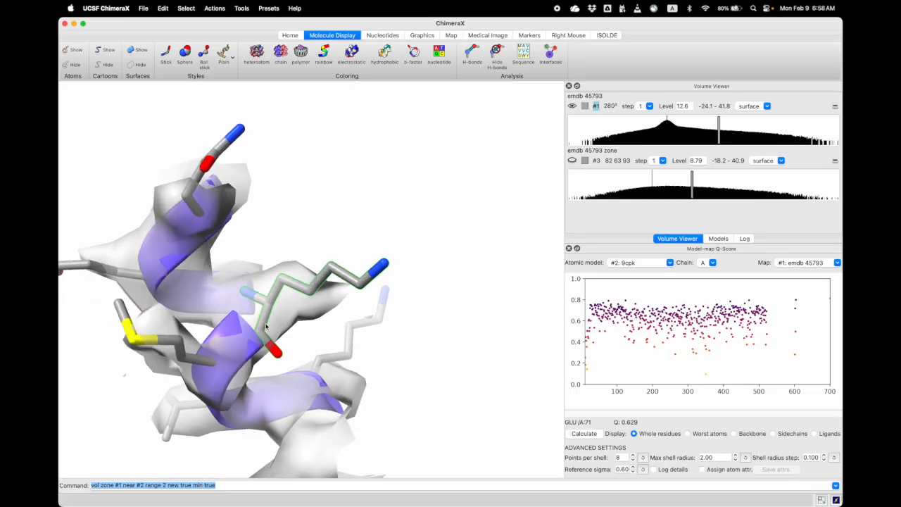
{"action": "left_click_drag", "start_coordinate": [349, 280], "coordinate": [500, 259]}
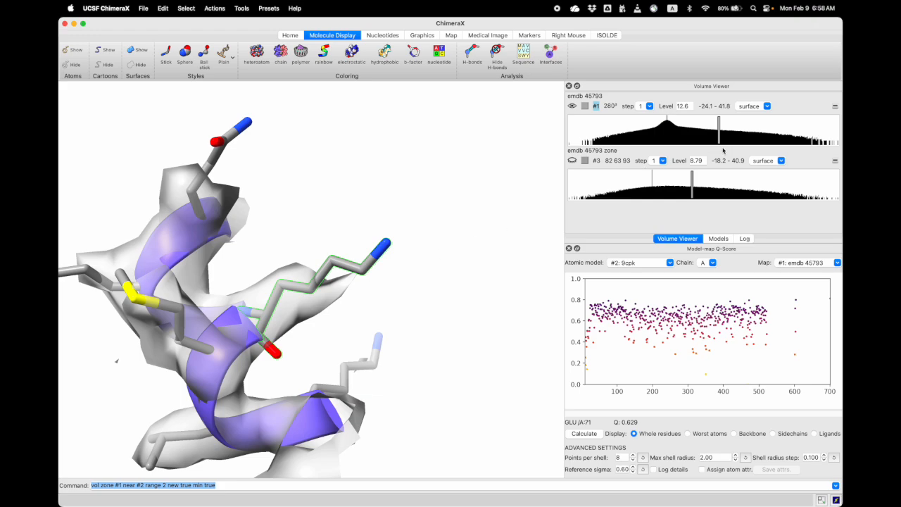
{"action": "mouse_move", "coordinate": [720, 132]}
{"action": "left_mouse_down"}
{"action": "mouse_move", "coordinate": [740, 134]}
{"action": "mouse_move", "coordinate": [729, 132]}
{"action": "left_mouse_up"}
{"action": "scroll", "coordinate": [366, 310], "scroll_direction": "down", "scroll_amount": 4}
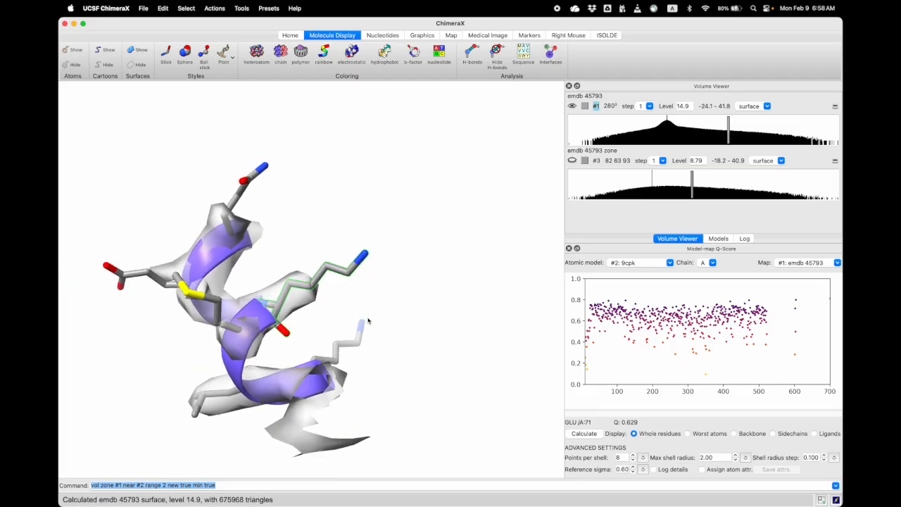
{"action": "left_click_drag", "start_coordinate": [367, 318], "coordinate": [331, 331]}
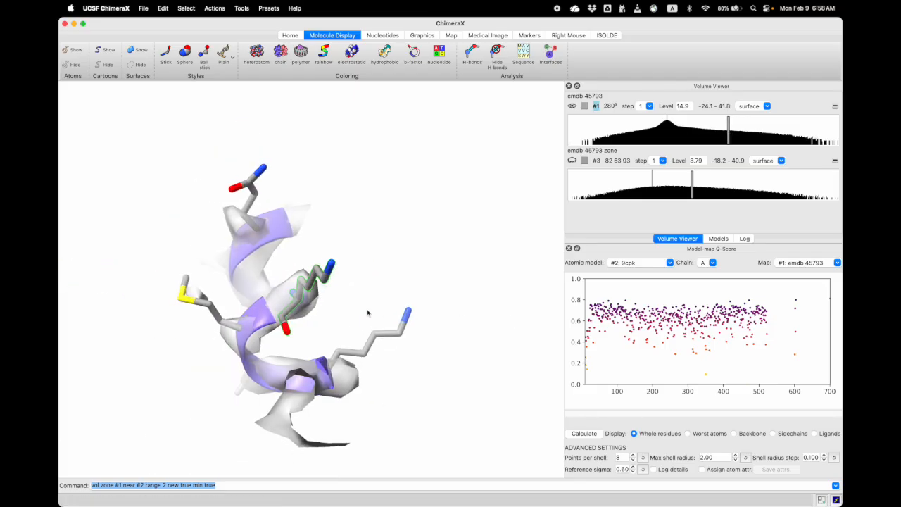
{"action": "scroll", "coordinate": [367, 313], "scroll_direction": "down", "scroll_amount": 1}
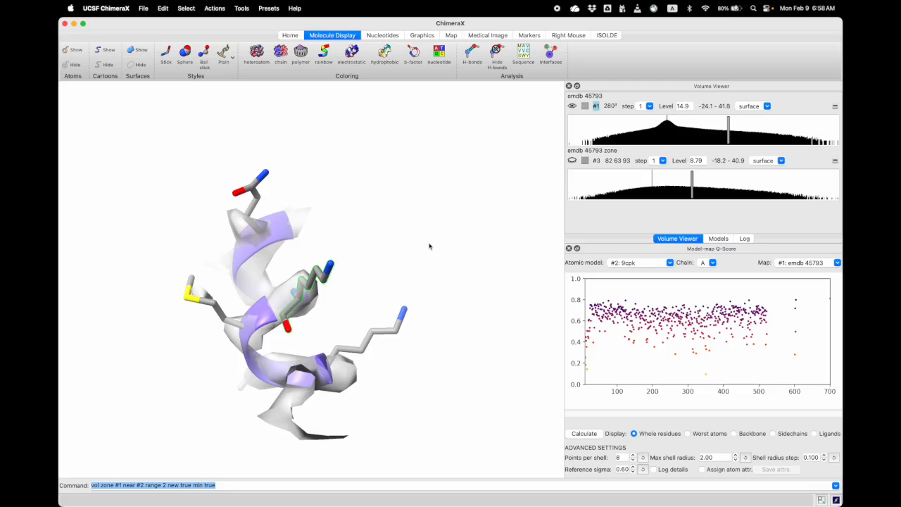
Clear the residue selection and show the cartoons for the whole 9cpk chain A model
{"action": "left_click", "coordinate": [418, 262], "text": "ctrl"}
{"action": "scroll", "coordinate": [382, 291], "scroll_direction": "down", "scroll_amount": 3}
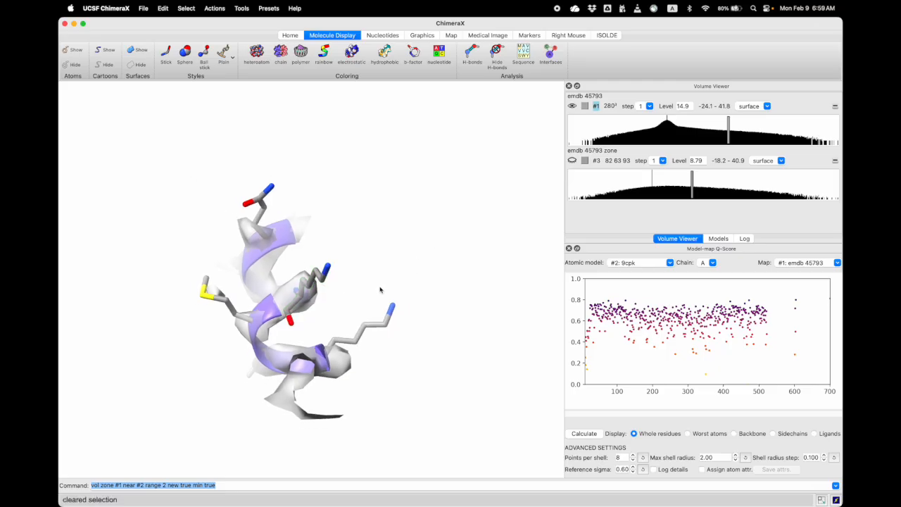
{"action": "double_click", "coordinate": [231, 487]}
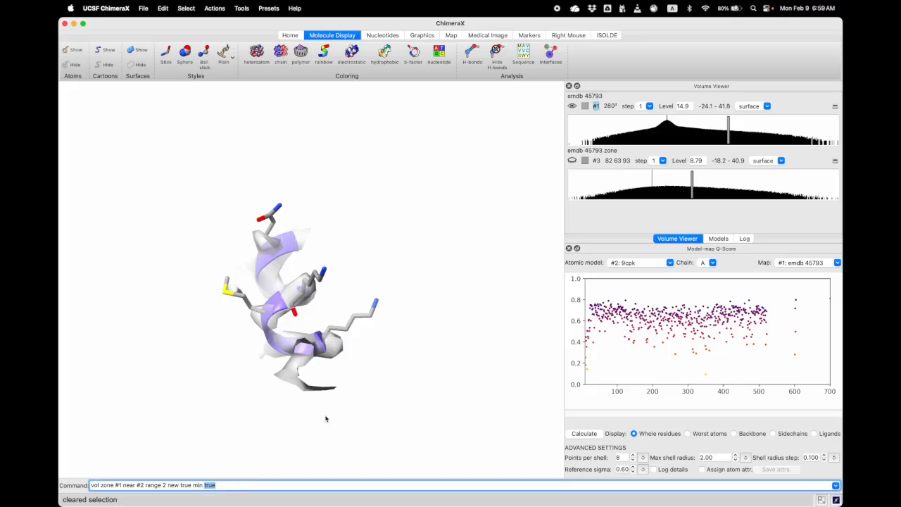
{"action": "left_click", "coordinate": [444, 332]}
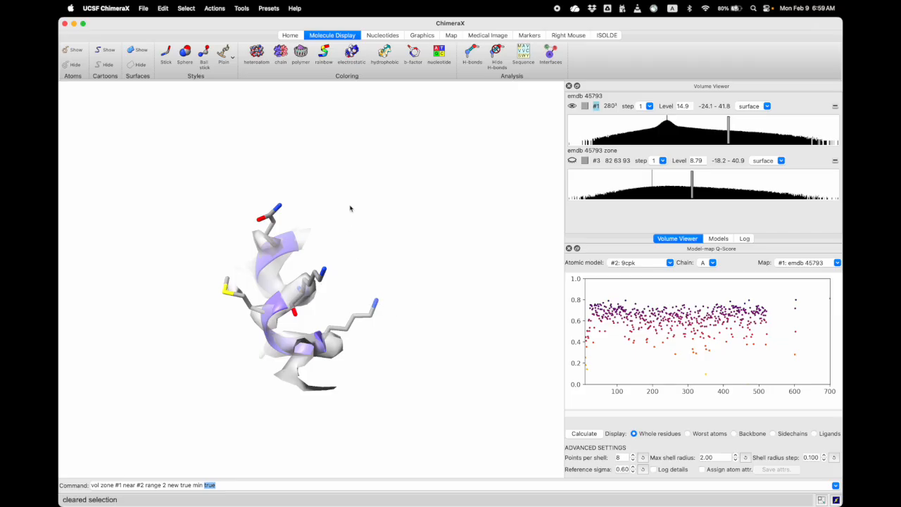
{"action": "scroll", "coordinate": [317, 164], "scroll_direction": "down", "scroll_amount": 2}
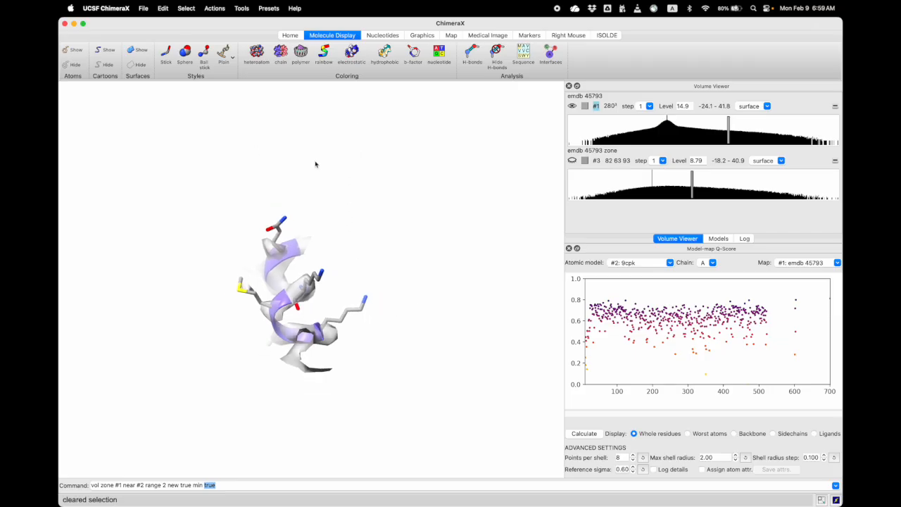
{"action": "left_click", "coordinate": [107, 52]}
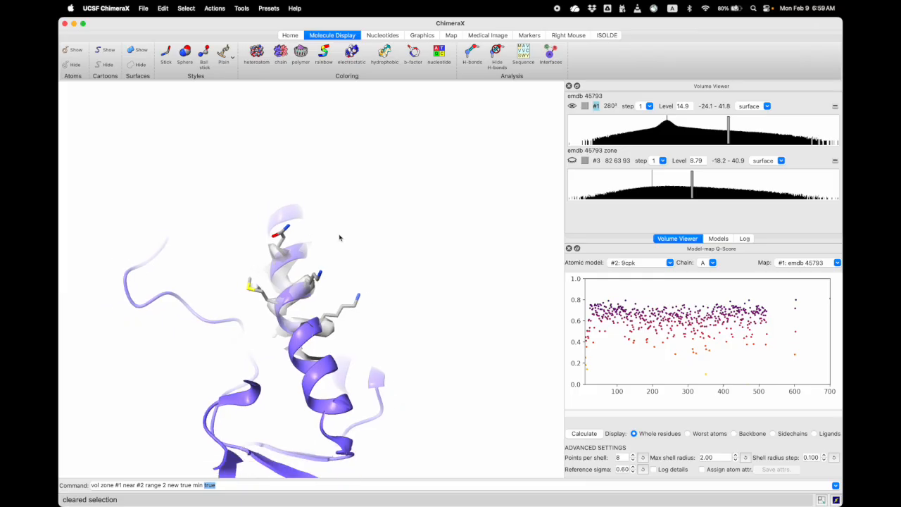
{"action": "scroll", "coordinate": [341, 240], "scroll_direction": "down", "scroll_amount": 1}
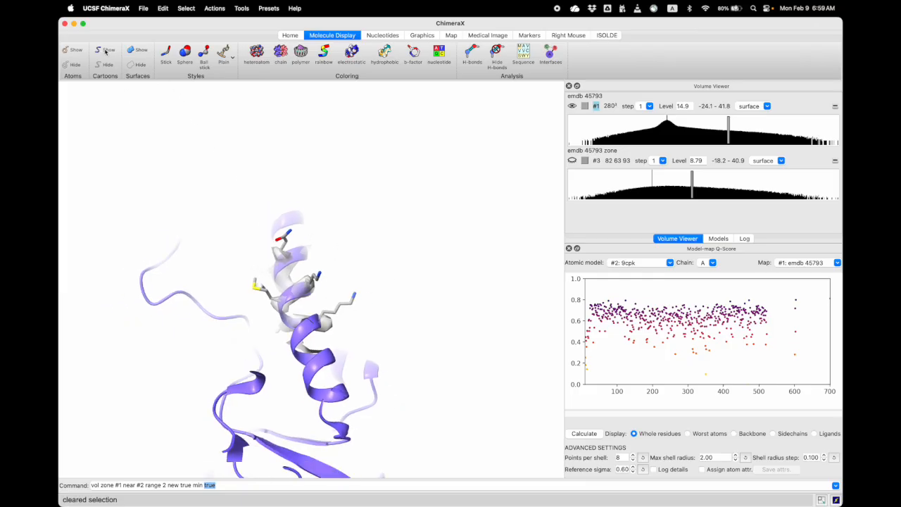
{"action": "scroll", "coordinate": [308, 299], "scroll_direction": "down", "scroll_amount": 2}
{"action": "middle_click_drag", "start_coordinate": [343, 323], "coordinate": [395, 247]}
{"action": "scroll", "coordinate": [391, 253], "scroll_direction": "down", "scroll_amount": 1}
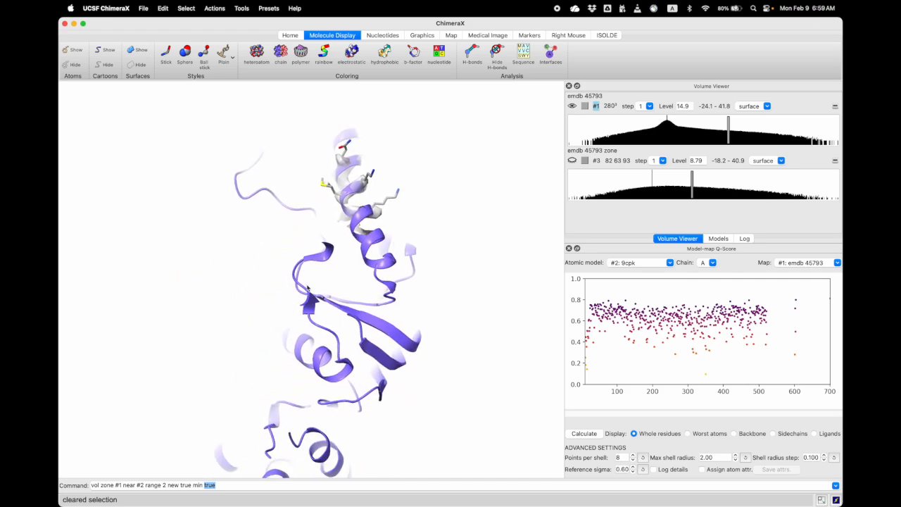
{"action": "scroll", "coordinate": [297, 284], "scroll_direction": "down", "scroll_amount": 1}
{"action": "left_click_drag", "start_coordinate": [337, 275], "coordinate": [355, 273]}
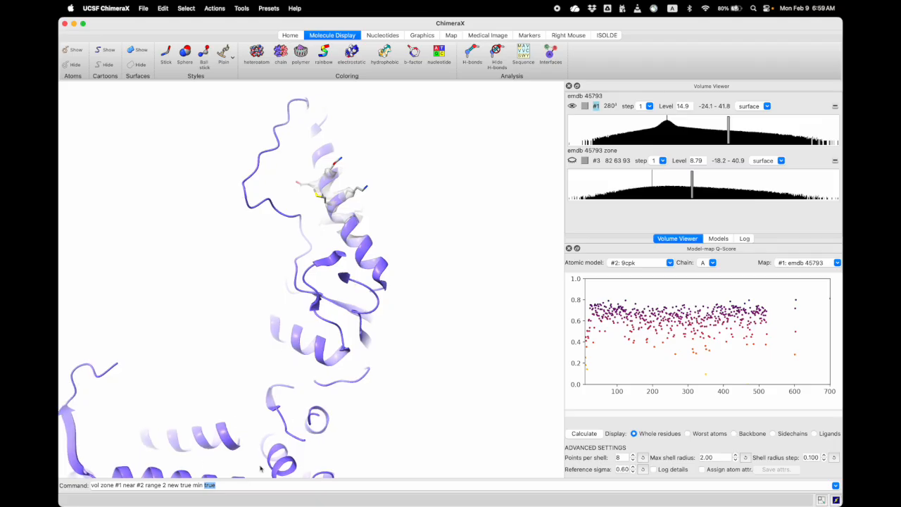
Run the view command to fit the entire model in the graphics window
{"action": "triple_click", "coordinate": [229, 485]}
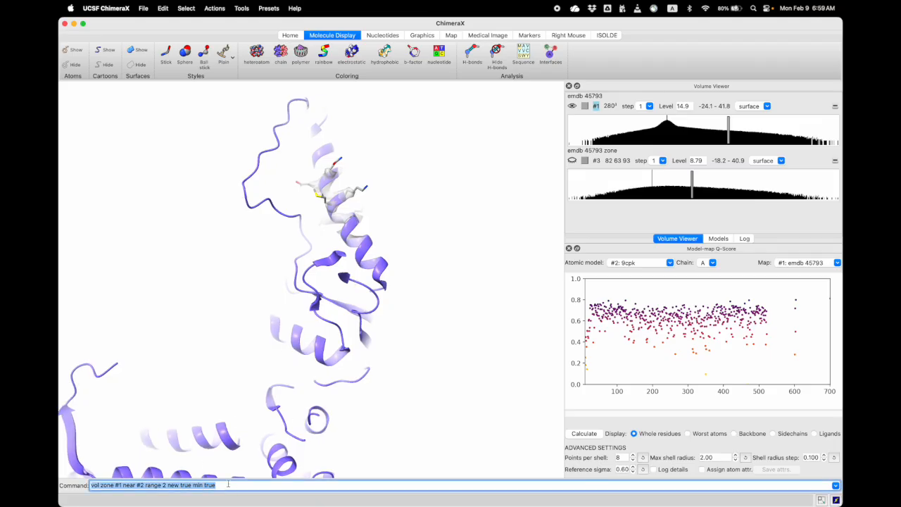
{"action": "type", "text": "view"}
{"action": "key", "text": "Return"}
{"action": "left_click_drag", "start_coordinate": [371, 311], "coordinate": [379, 291]}
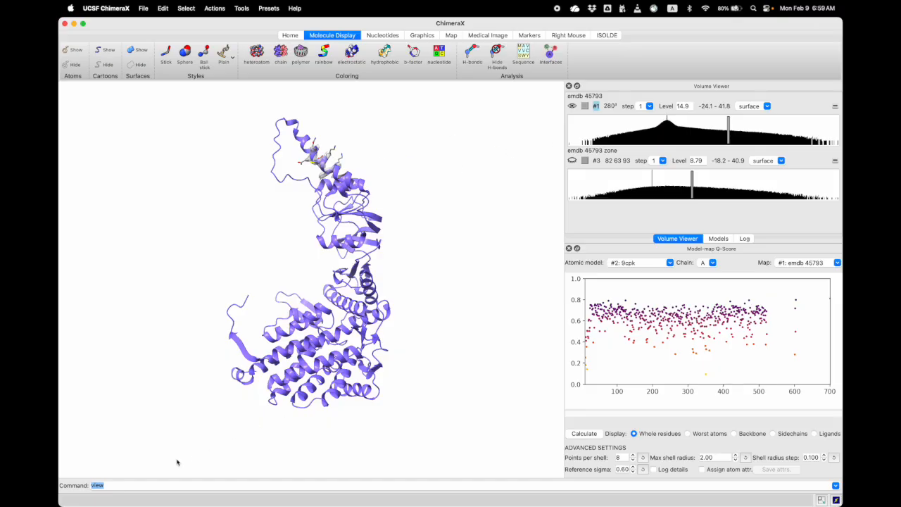
Remove the zone from the full map with vol unzone #1, then hide that map and display the emdb 45793 zone map
{"action": "left_click", "coordinate": [126, 486]}
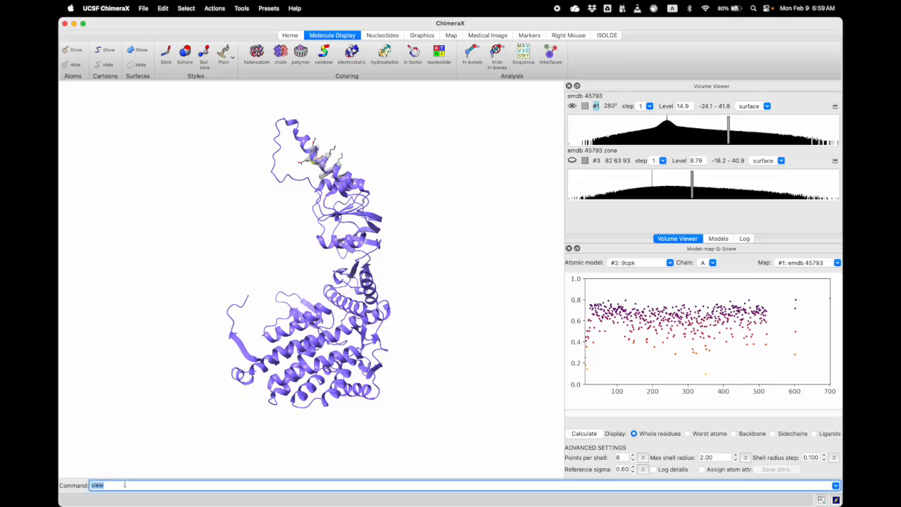
{"action": "type", "text": "vol unzone #1"}
{"action": "key", "text": "Return"}
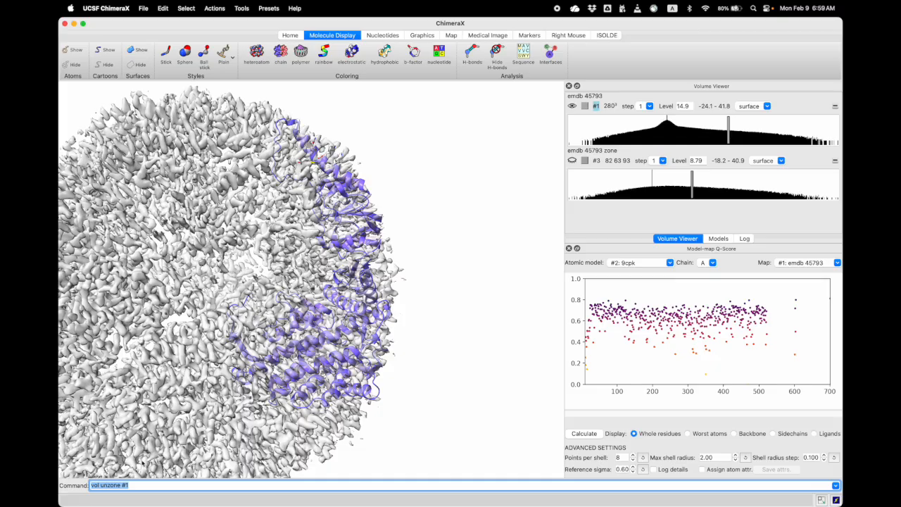
{"action": "left_click", "coordinate": [573, 106]}
{"action": "left_click", "coordinate": [572, 160]}
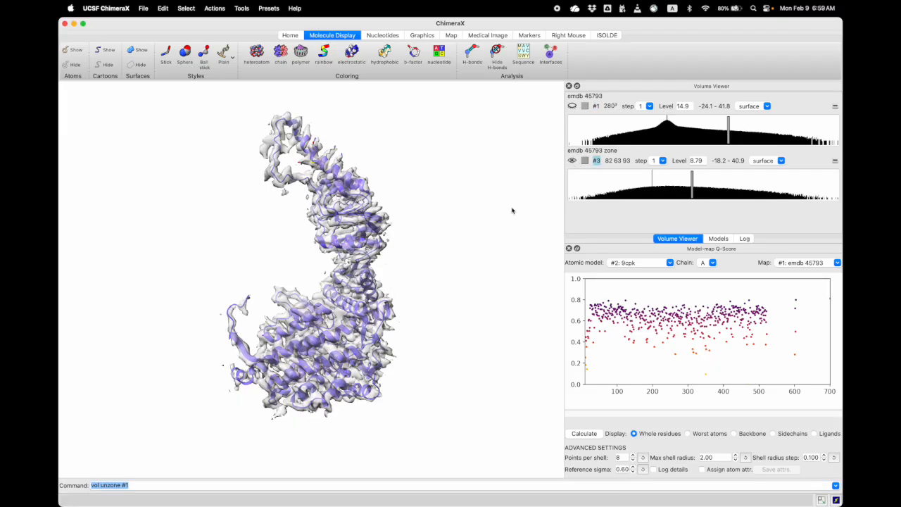
Raise the contour level of the emdb 45793 zone map to 10.1
{"action": "left_click_drag", "start_coordinate": [694, 180], "coordinate": [699, 180]}
{"action": "scroll", "coordinate": [459, 308], "scroll_direction": "down", "scroll_amount": 2}
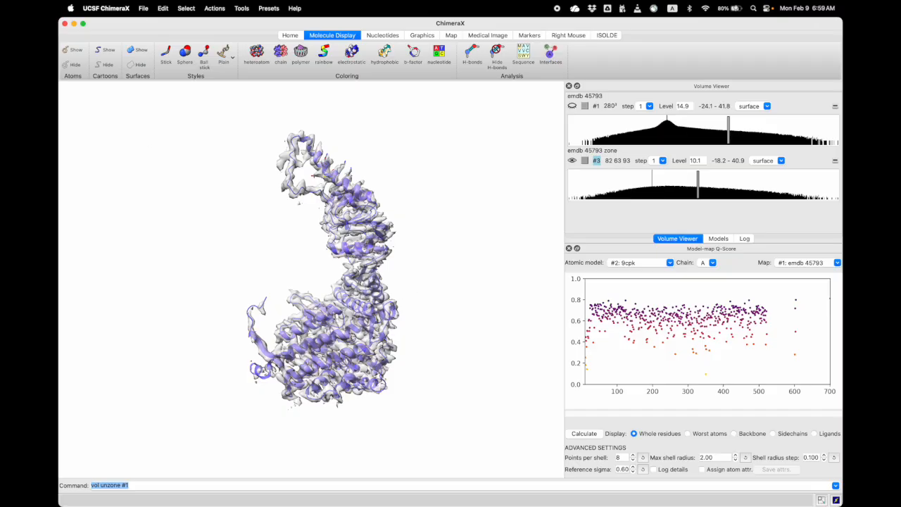
{"action": "mouse_move", "coordinate": [372, 299]}
{"action": "left_mouse_down"}
{"action": "mouse_move", "coordinate": [346, 297]}
{"action": "mouse_move", "coordinate": [308, 255]}
{"action": "mouse_move", "coordinate": [322, 289]}
{"action": "mouse_move", "coordinate": [366, 303]}
{"action": "left_mouse_up"}
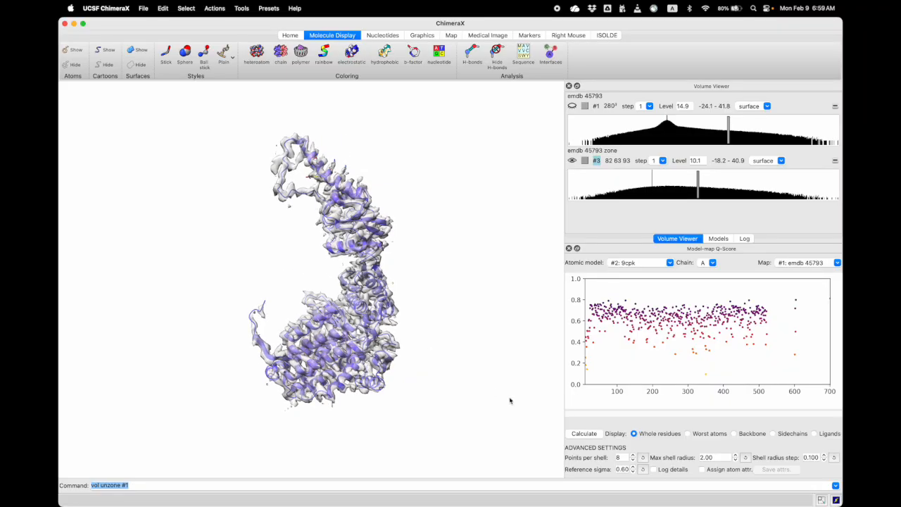
Enable assigning the Q-scores as atom attributes and recalculate them for chain A
{"action": "left_click", "coordinate": [704, 471]}
{"action": "left_click", "coordinate": [585, 434]}
Run color byattr qscore range 0,.8 average residue key true palette red:rgb(.4,.4,.9) to color the model by Q-score
{"action": "left_click", "coordinate": [135, 488]}
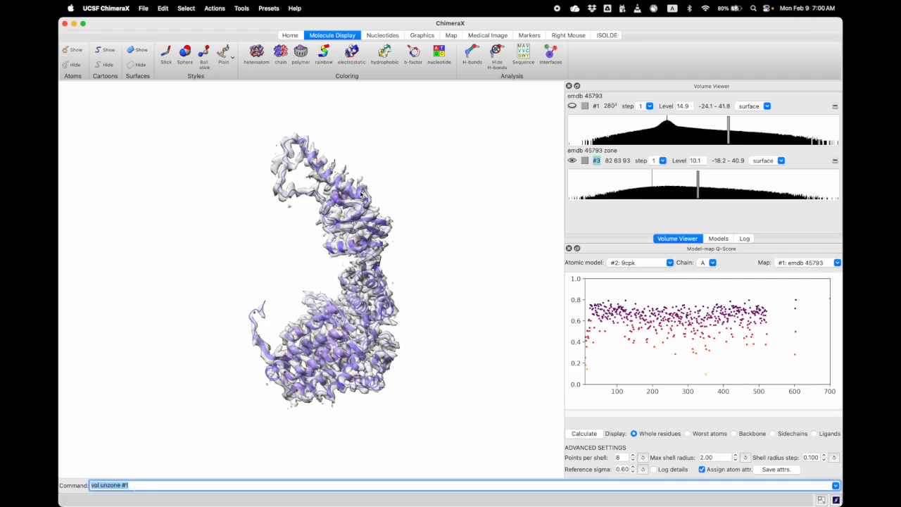
{"action": "type", "text": "color"}
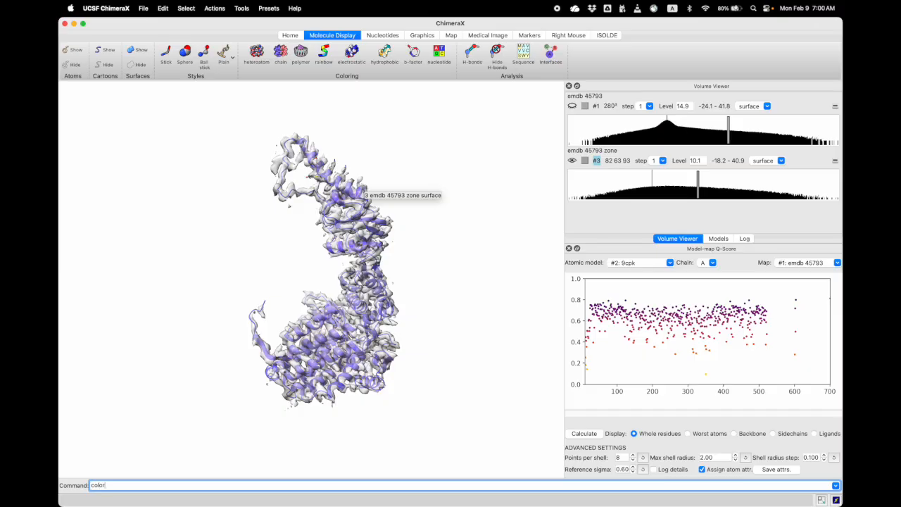
{"action": "type", "text": " byattr qscore range 0,.8"}
{"action": "mouse_move", "coordinate": [602, 310]}
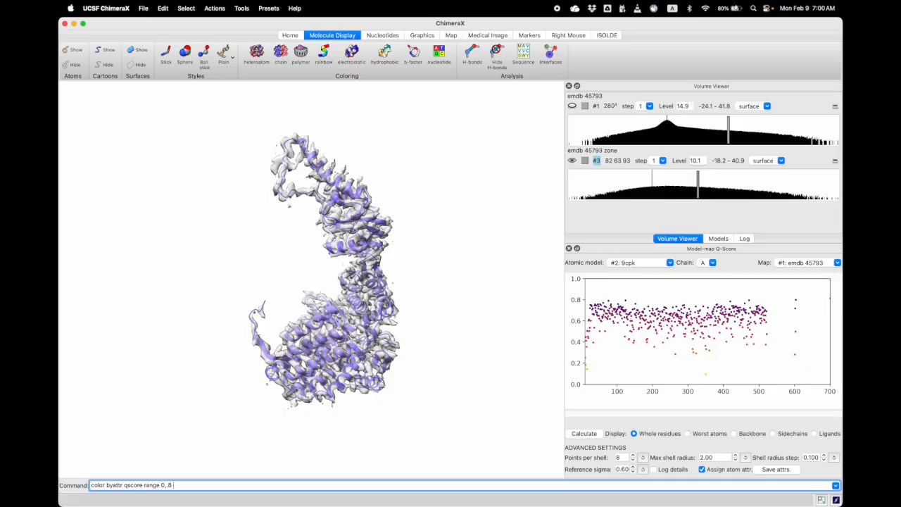
{"action": "type", "text": "erage residue key true palette"}
{"action": "type", "text": "red:rgb(.4,.4,.9"}
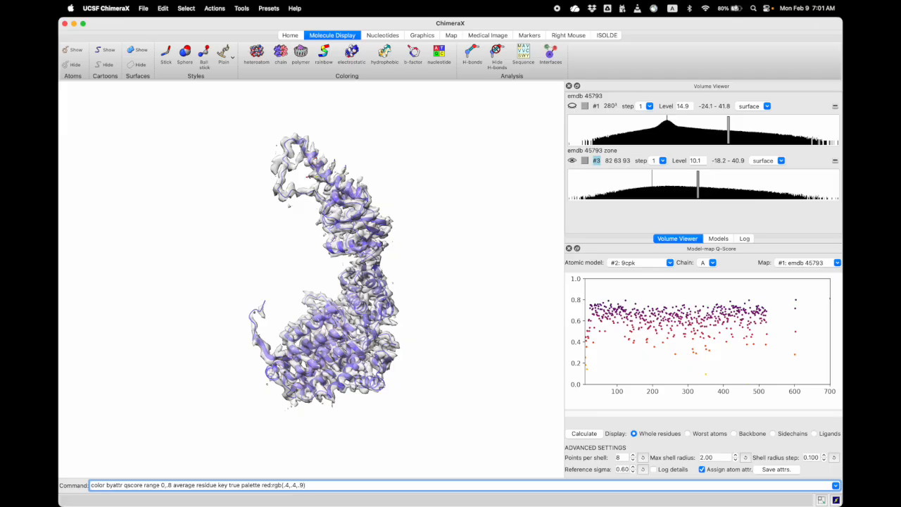
{"action": "key", "text": "Return"}
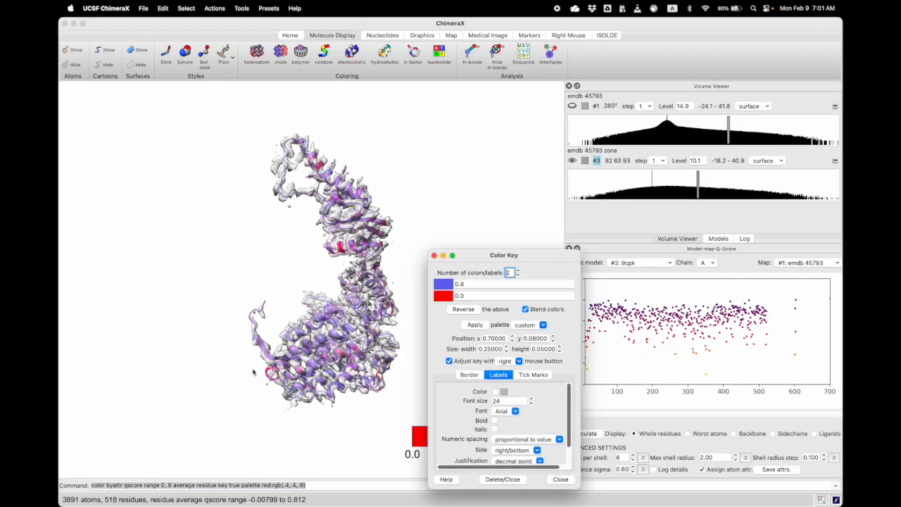
Move the Color Key dialog clear of the color key and examine the Q-score coloring on the model from different sides
{"action": "left_click_drag", "start_coordinate": [461, 260], "coordinate": [633, 155]}
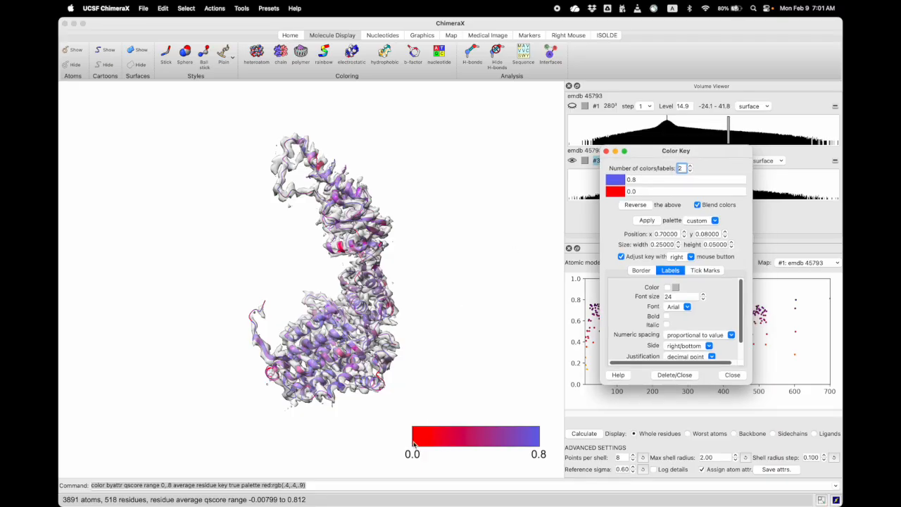
{"action": "middle_click_drag", "start_coordinate": [363, 354], "coordinate": [457, 344]}
{"action": "left_click_drag", "start_coordinate": [457, 344], "coordinate": [366, 350]}
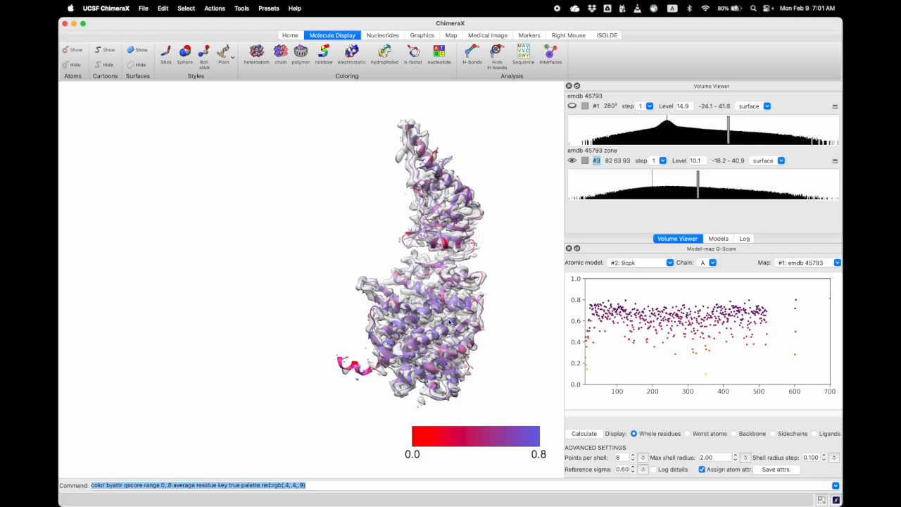
Examine the low-scoring red regions of the model up close against the zone map's density
{"action": "left_click_drag", "start_coordinate": [450, 322], "coordinate": [465, 338]}
{"action": "scroll", "coordinate": [465, 338], "scroll_direction": "up", "scroll_amount": 5}
{"action": "right_click_drag", "start_coordinate": [465, 339], "coordinate": [456, 313]}
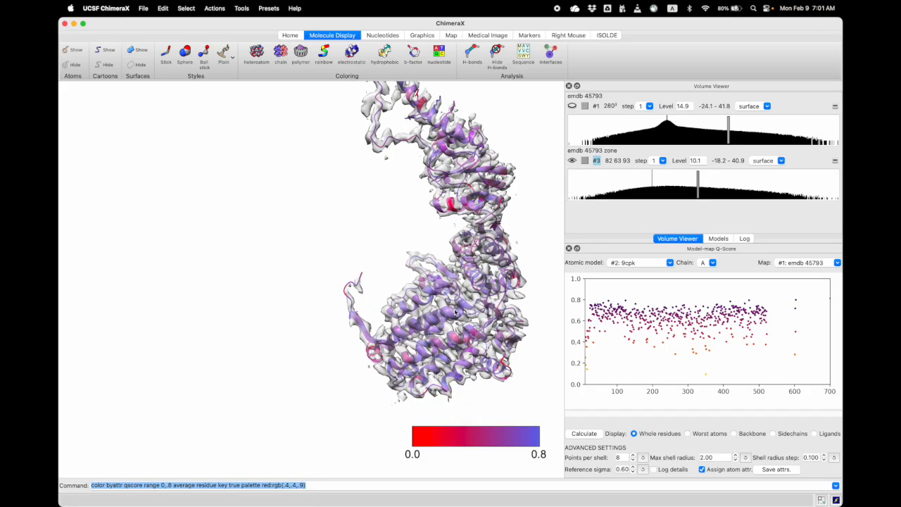
{"action": "scroll", "coordinate": [455, 312], "scroll_direction": "up", "scroll_amount": 3}
{"action": "right_click_drag", "start_coordinate": [521, 241], "coordinate": [452, 312]}
{"action": "scroll", "coordinate": [419, 271], "scroll_direction": "up", "scroll_amount": 3}
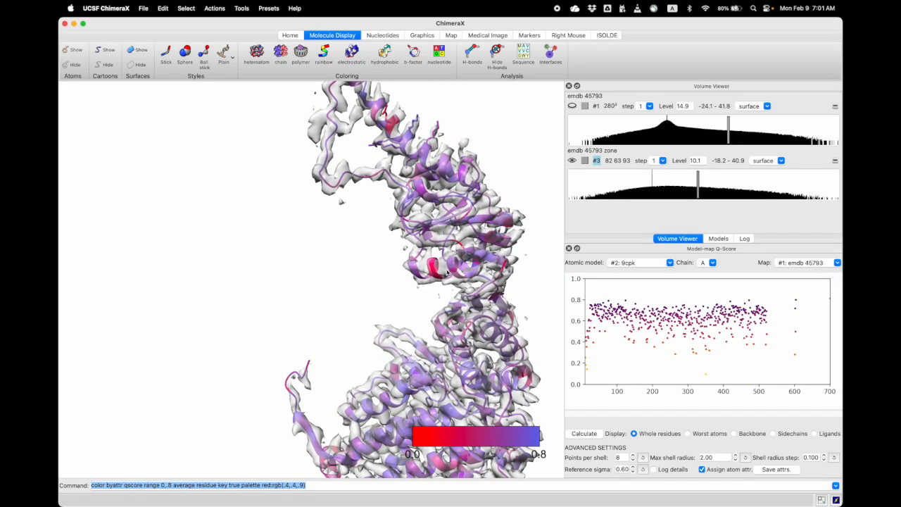
{"action": "right_click_drag", "start_coordinate": [419, 270], "coordinate": [407, 288]}
{"action": "left_click_drag", "start_coordinate": [423, 275], "coordinate": [422, 298]}
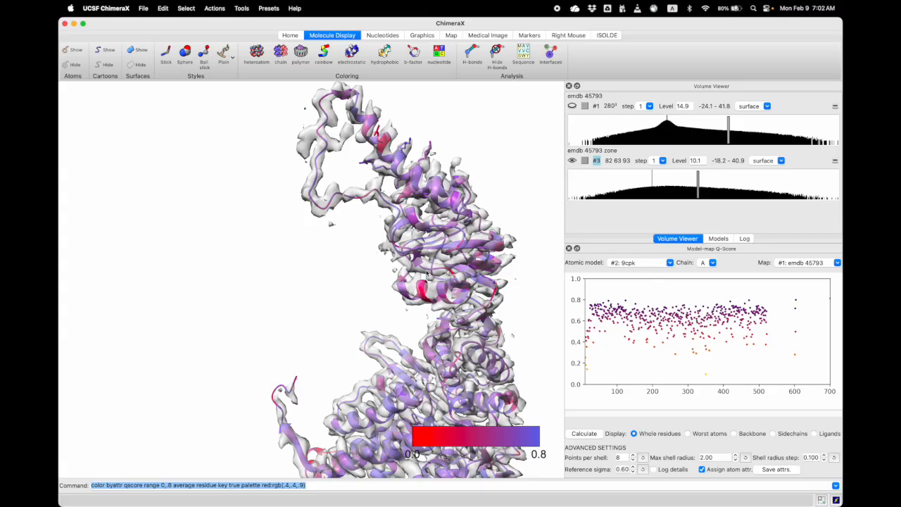
{"action": "mouse_move", "coordinate": [461, 322]}
{"action": "left_mouse_down"}
{"action": "mouse_move", "coordinate": [455, 341]}
{"action": "mouse_move", "coordinate": [458, 307]}
{"action": "mouse_move", "coordinate": [451, 327]}
{"action": "mouse_move", "coordinate": [445, 322]}
{"action": "left_mouse_up"}
{"action": "right_click_drag", "start_coordinate": [445, 323], "coordinate": [393, 317]}
{"action": "scroll", "coordinate": [484, 312], "scroll_direction": "down", "scroll_amount": 2}
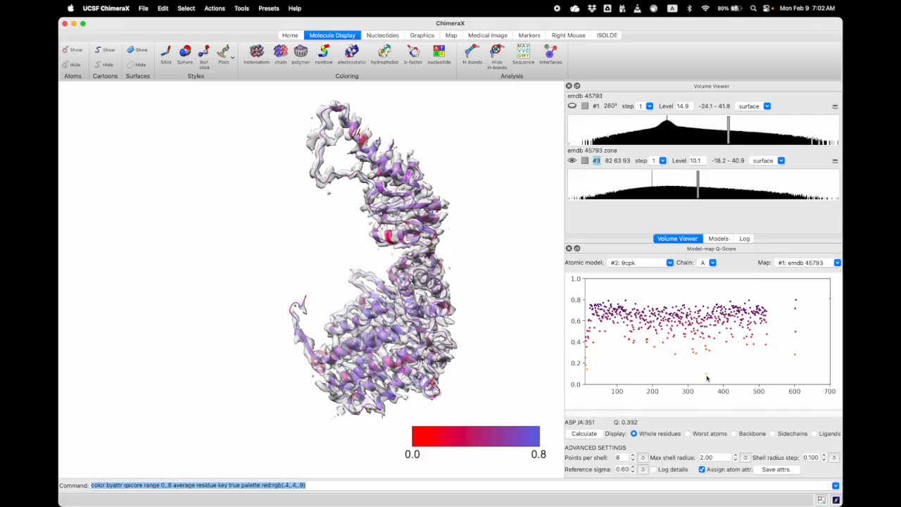
Rerun the byattr qscore coloring with palette yellow:red:rgb(.4,.4,.9) and inspect the recolored model from several sides
{"action": "left_click", "coordinate": [267, 485]}
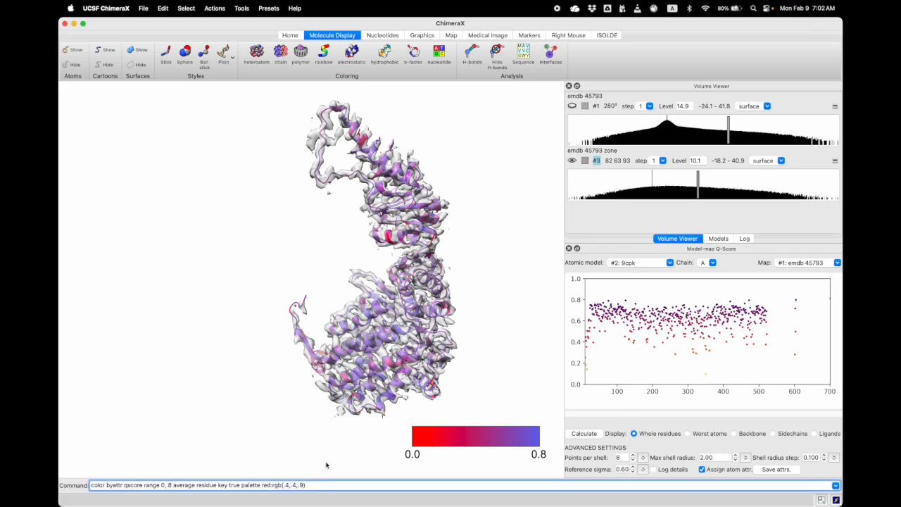
{"action": "type", "text": "yellow:"}
{"action": "key", "text": "Return"}
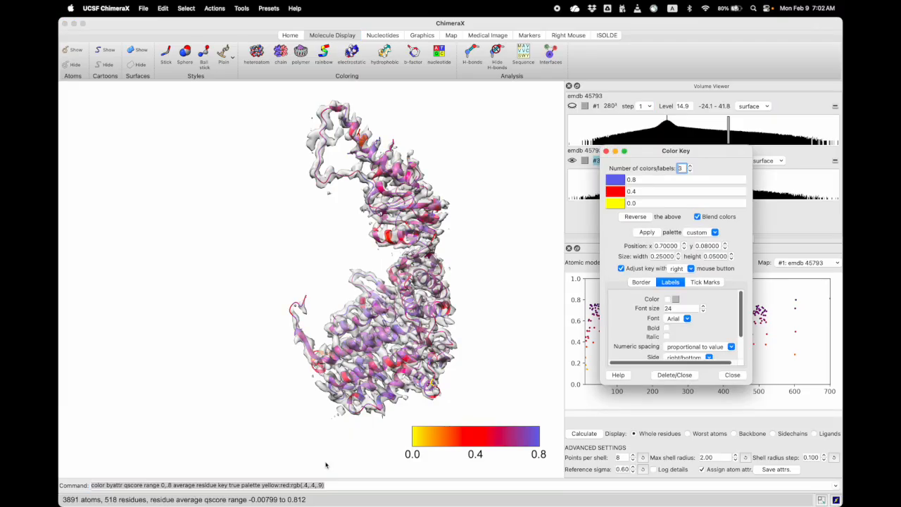
{"action": "left_click_drag", "start_coordinate": [359, 314], "coordinate": [416, 311]}
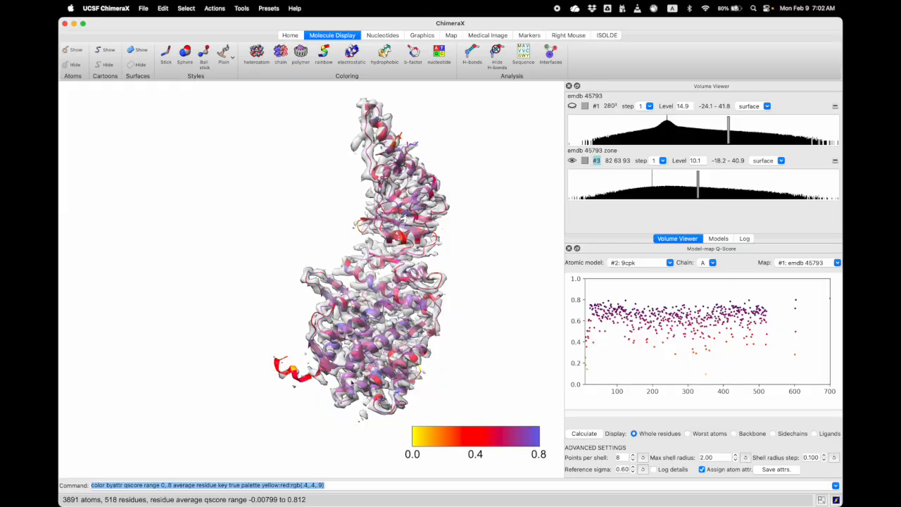
{"action": "left_click_drag", "start_coordinate": [296, 372], "coordinate": [343, 309]}
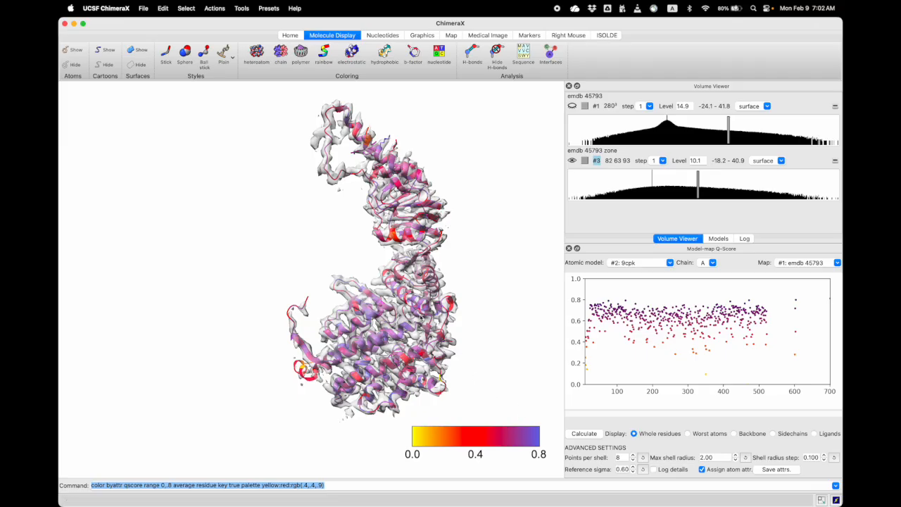
{"action": "scroll", "coordinate": [422, 306], "scroll_direction": "down", "scroll_amount": 1}
{"action": "middle_click_drag", "start_coordinate": [400, 285], "coordinate": [319, 284]}
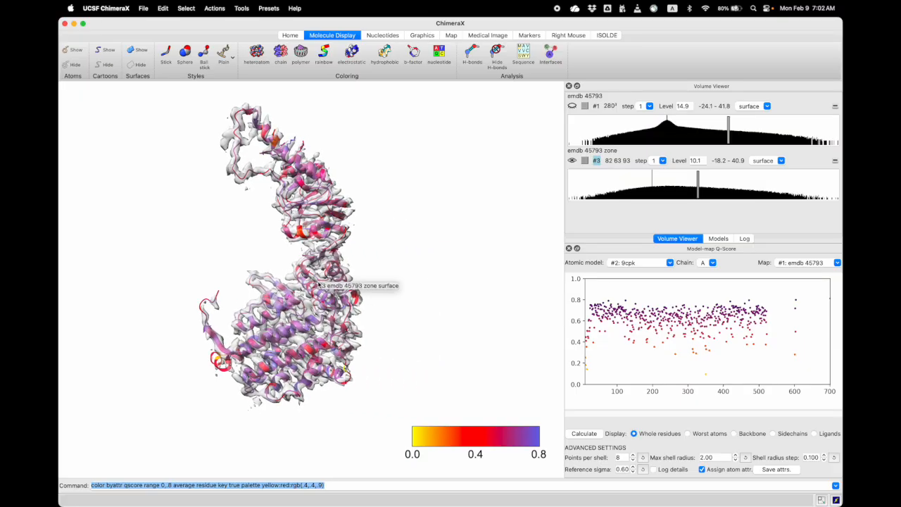
{"action": "middle_click_drag", "start_coordinate": [318, 284], "coordinate": [380, 290]}
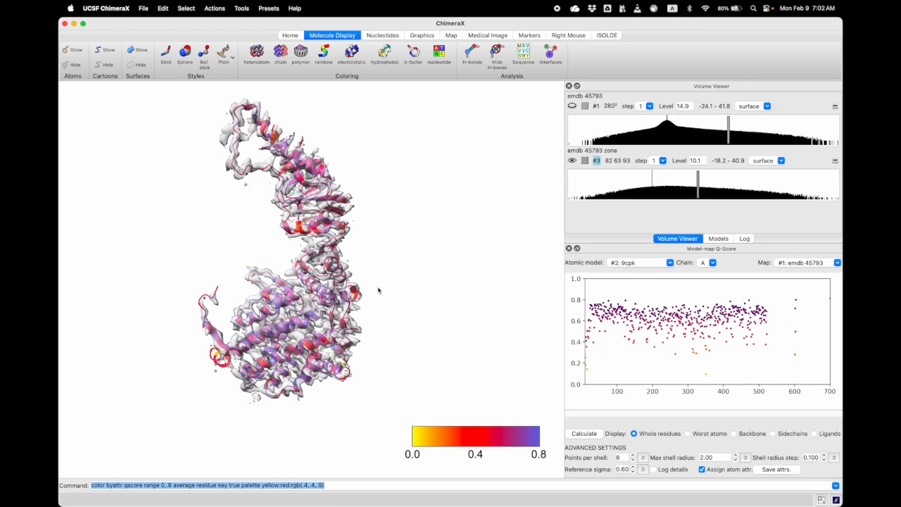
{"action": "middle_click_drag", "start_coordinate": [302, 296], "coordinate": [316, 282]}
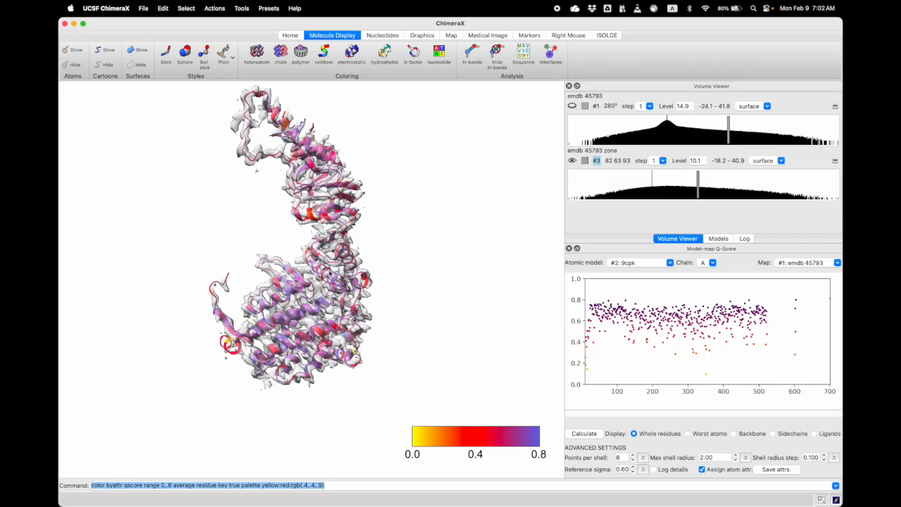
Open the Python Shell and dock it together with the Volume Viewer
{"action": "left_click", "coordinate": [242, 8]}
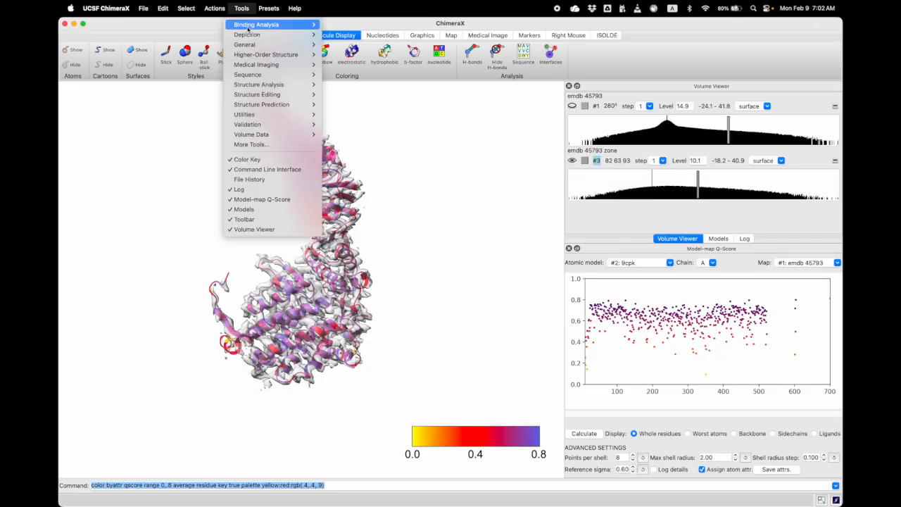
{"action": "mouse_move", "coordinate": [313, 45]}
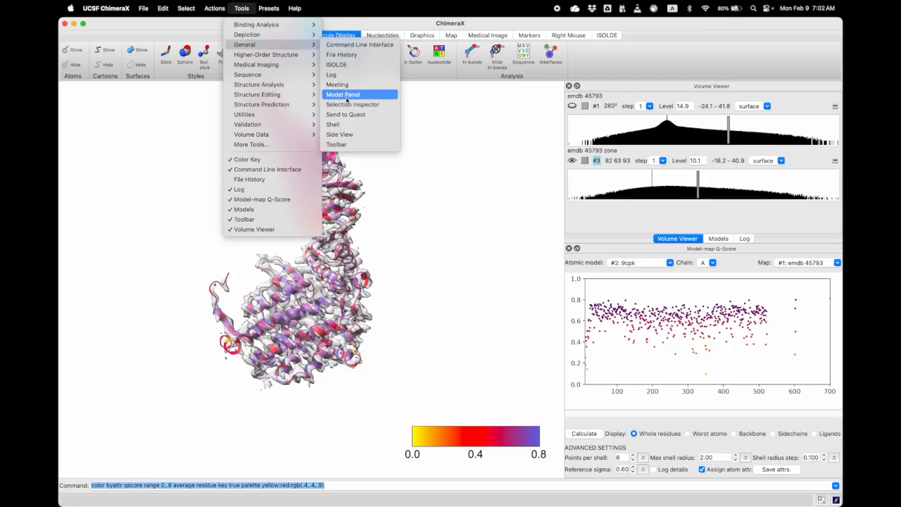
{"action": "left_click", "coordinate": [357, 127]}
{"action": "left_click_drag", "start_coordinate": [489, 264], "coordinate": [633, 167]}
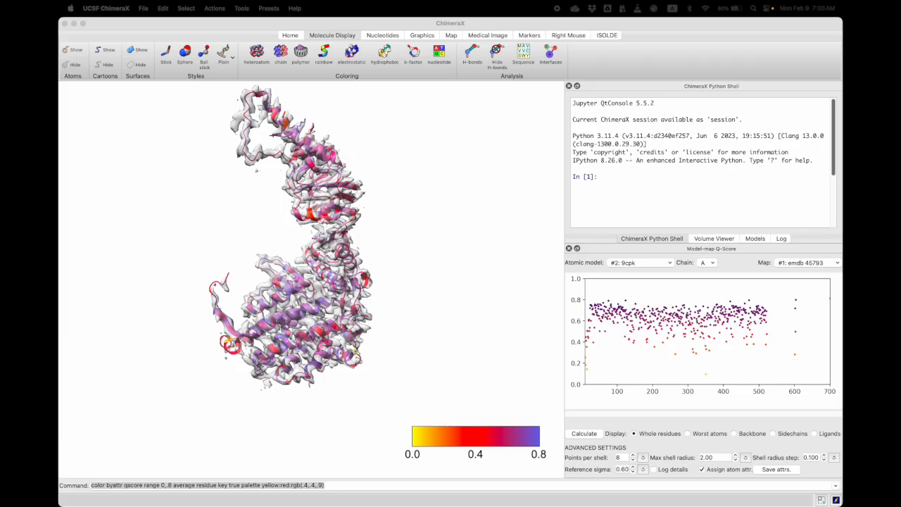
Paste the script that writes the selected residues' average Q-scores to a Residue_Qscores file on the Desktop, review it and run it
{"action": "left_click", "coordinate": [630, 188]}
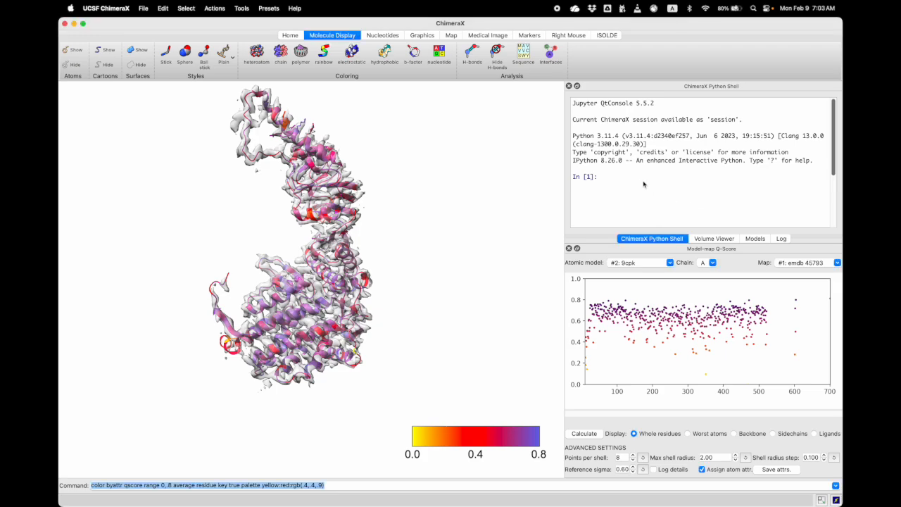
{"action": "key", "text": "super+v"}
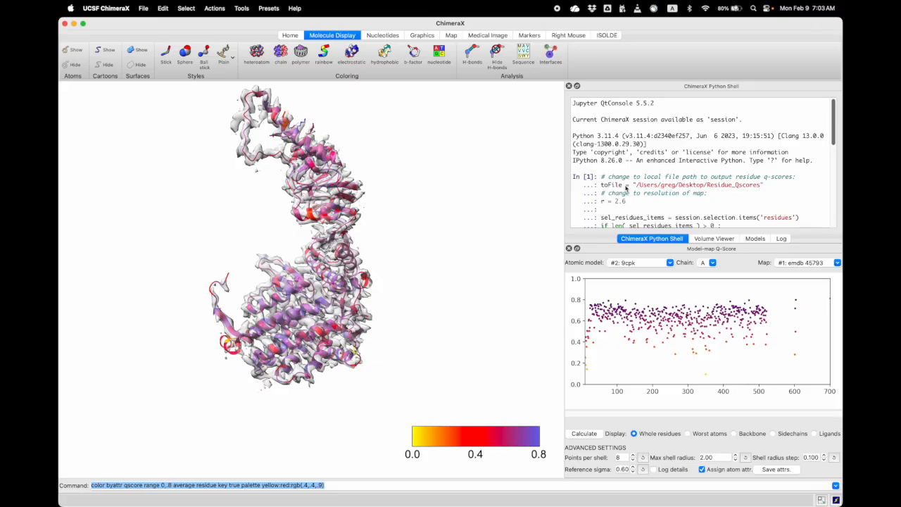
{"action": "left_click_drag", "start_coordinate": [637, 186], "coordinate": [759, 188]}
{"action": "scroll", "coordinate": [738, 186], "scroll_direction": "down", "scroll_amount": 5}
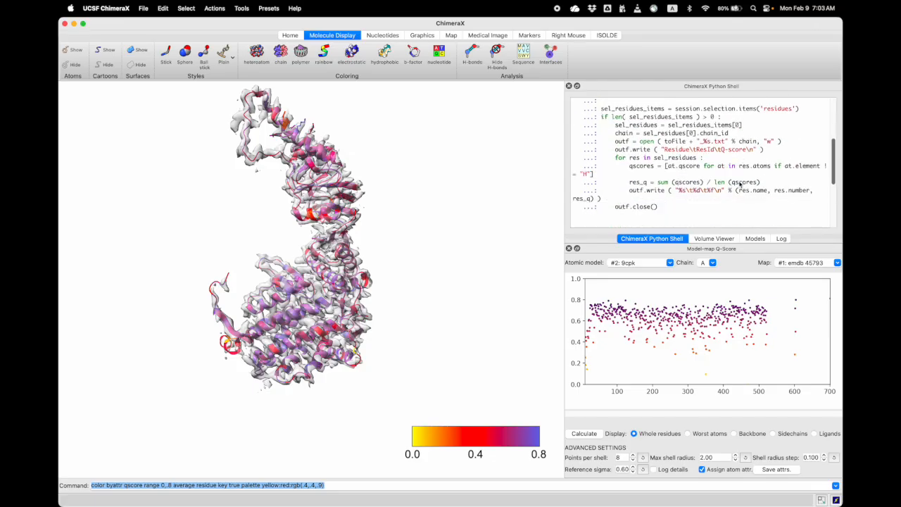
{"action": "scroll", "coordinate": [734, 186], "scroll_direction": "down", "scroll_amount": 3}
{"action": "scroll", "coordinate": [649, 189], "scroll_direction": "up", "scroll_amount": 3}
{"action": "left_click", "coordinate": [670, 209]}
{"action": "key", "text": "Return"}
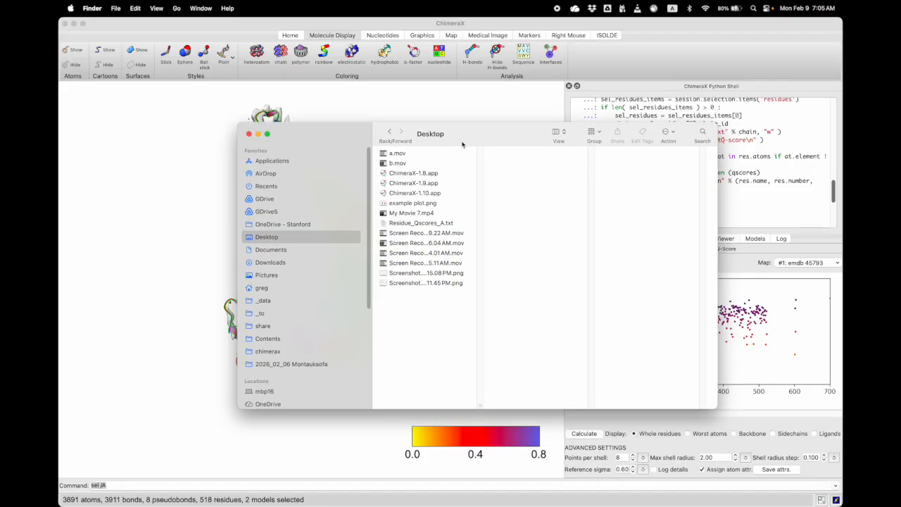
Open Residue_Qscores_A.txt from the Desktop in Microsoft Excel and check the first residue's ResId and Q-score
{"action": "right_click", "coordinate": [424, 224]}
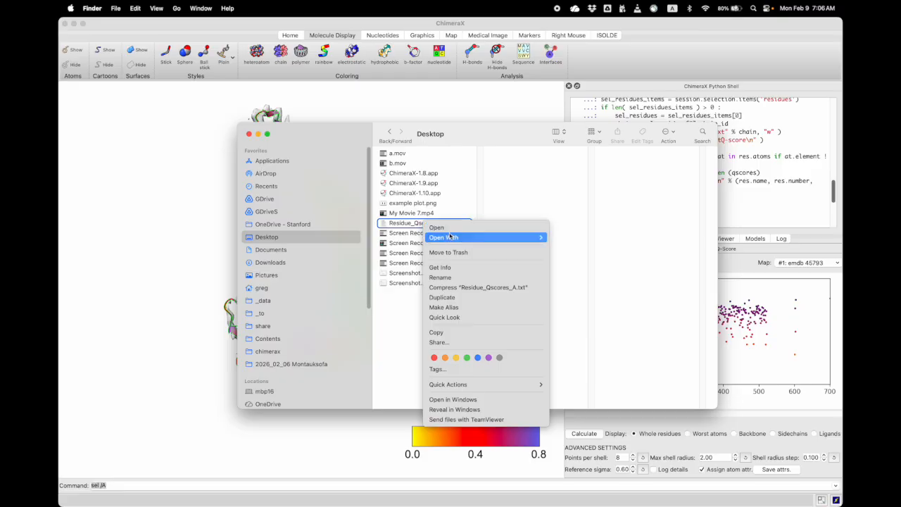
{"action": "mouse_move", "coordinate": [452, 238]}
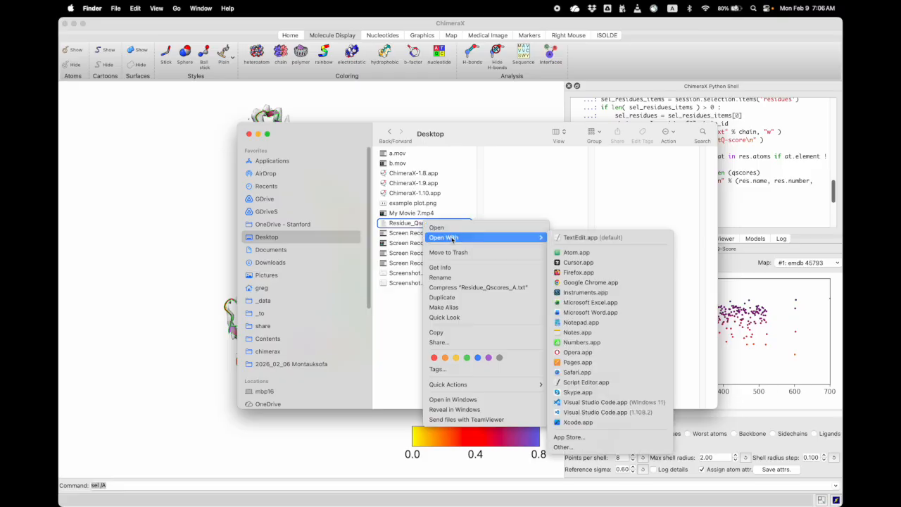
{"action": "left_click", "coordinate": [594, 305]}
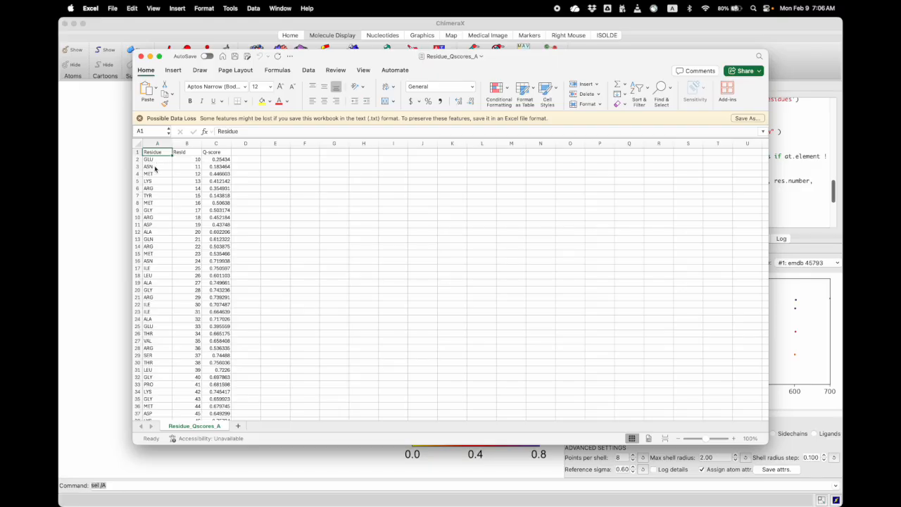
{"action": "left_click", "coordinate": [189, 161]}
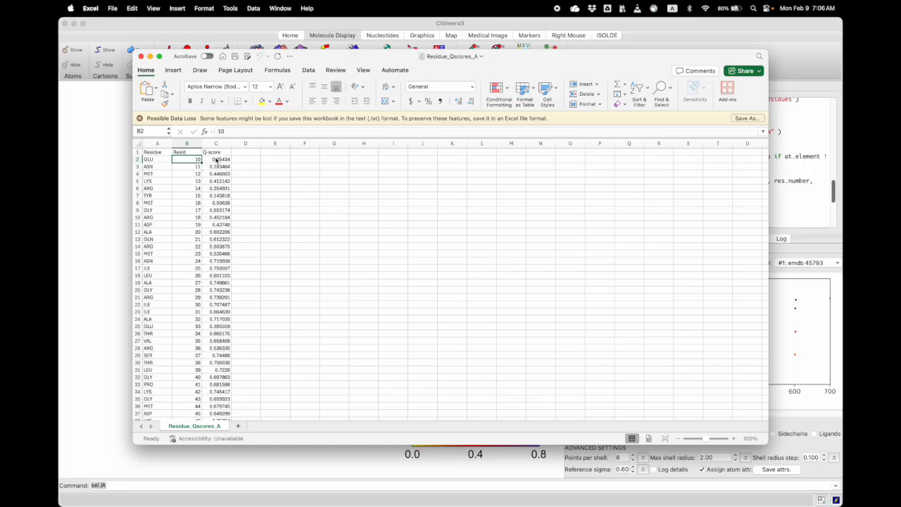
{"action": "left_click", "coordinate": [218, 161]}
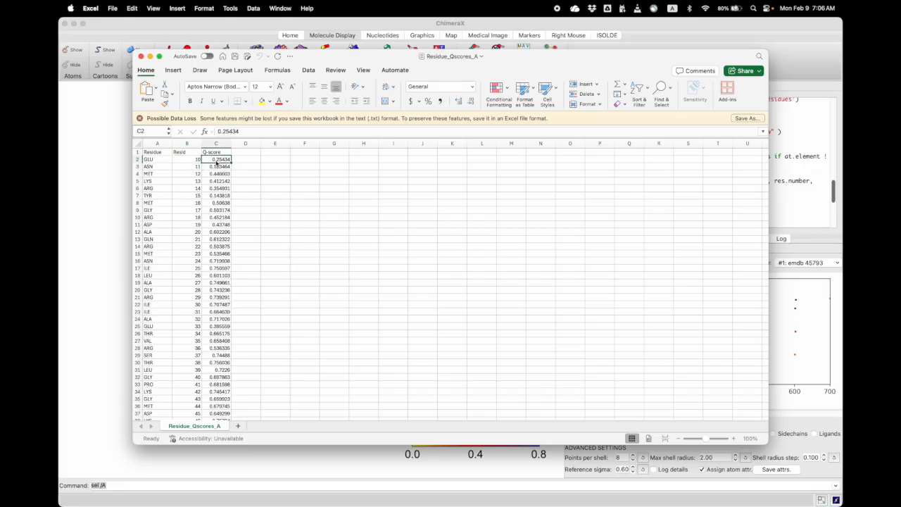
Insert a line chart of the whole Q-score column, move it beside the data and enlarge it
{"action": "left_click", "coordinate": [218, 145]}
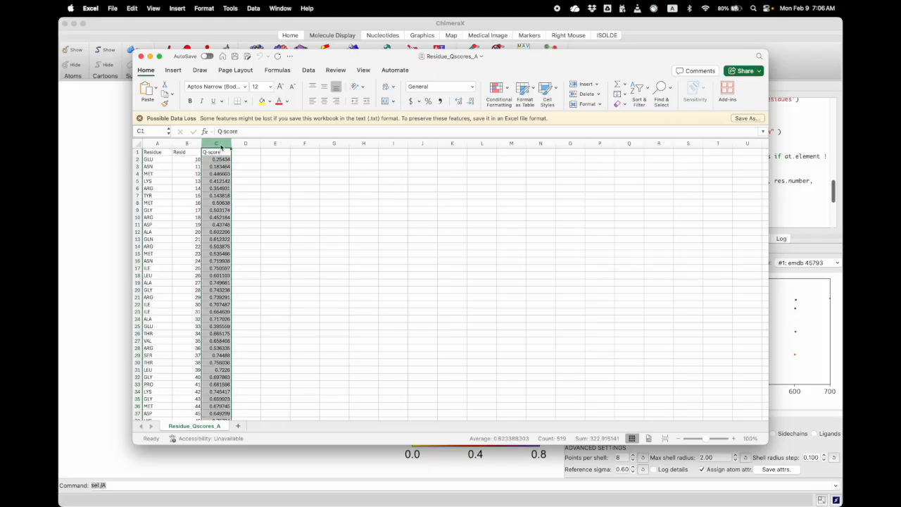
{"action": "left_click", "coordinate": [174, 70]}
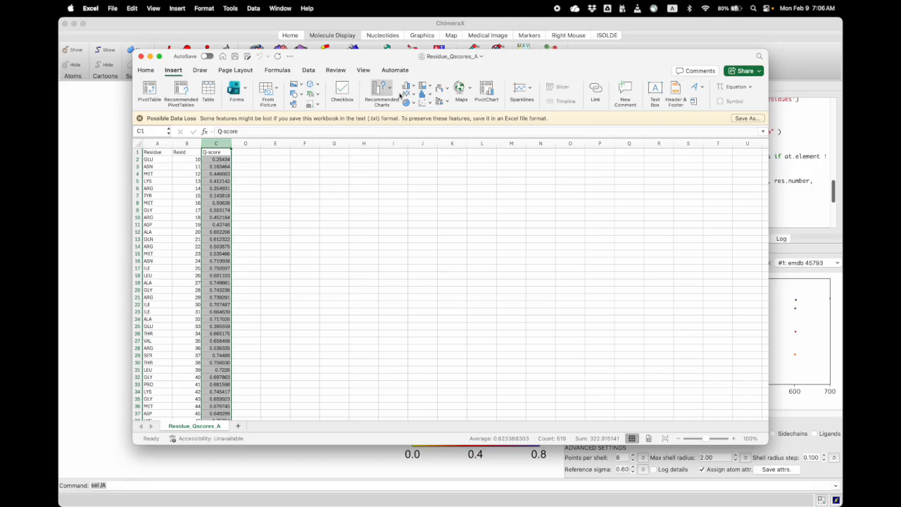
{"action": "left_click", "coordinate": [384, 90]}
{"action": "left_click", "coordinate": [425, 135]}
{"action": "left_click_drag", "start_coordinate": [423, 235], "coordinate": [360, 183]}
{"action": "left_click_drag", "start_coordinate": [476, 281], "coordinate": [585, 316]}
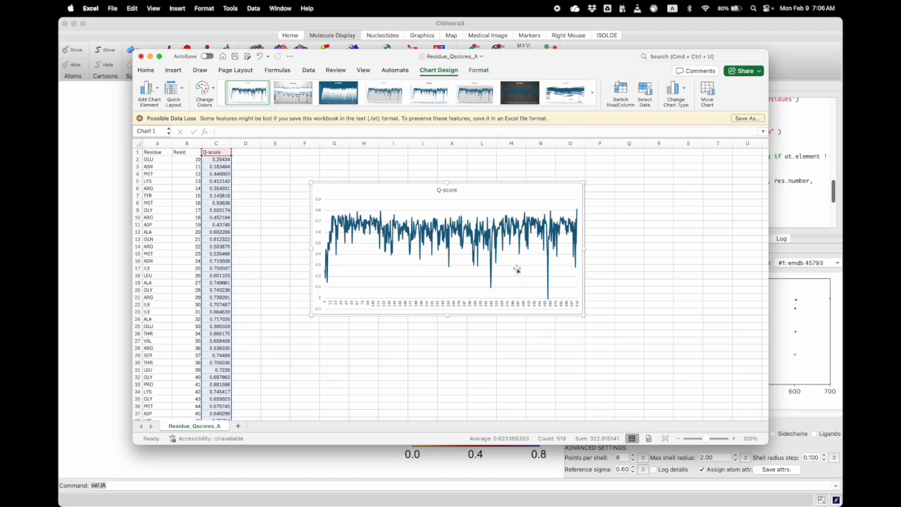
Format the chart's Q-score data series with No line to remove the connecting line
{"action": "right_click", "coordinate": [450, 229]}
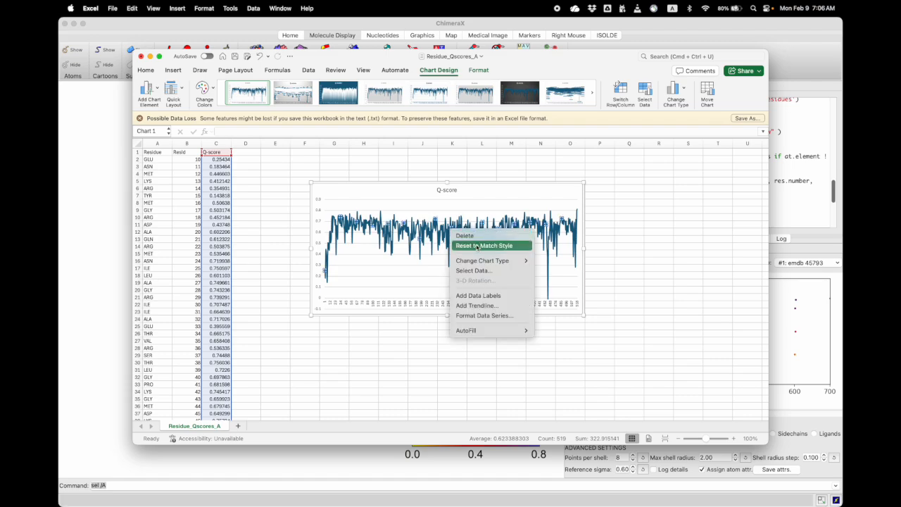
{"action": "left_click", "coordinate": [438, 232]}
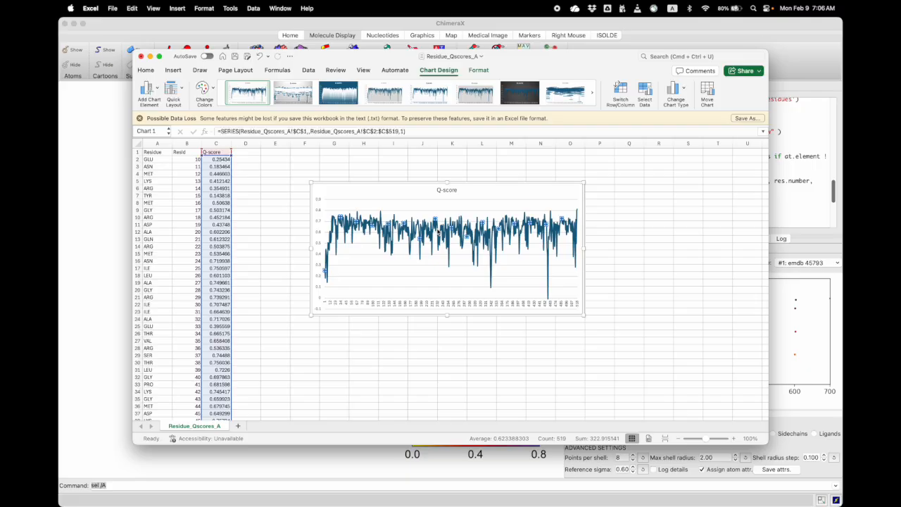
{"action": "mouse_move", "coordinate": [473, 232]}
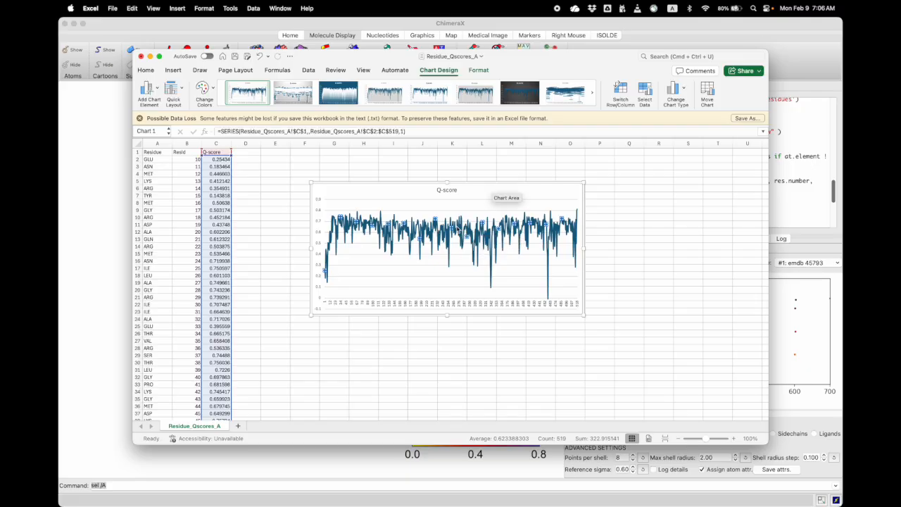
{"action": "double_click", "coordinate": [462, 230]}
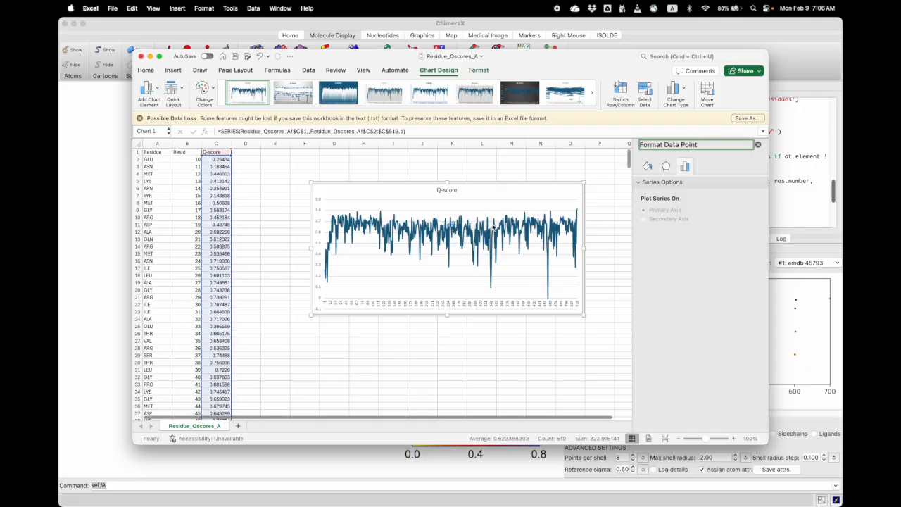
{"action": "left_click", "coordinate": [519, 341]}
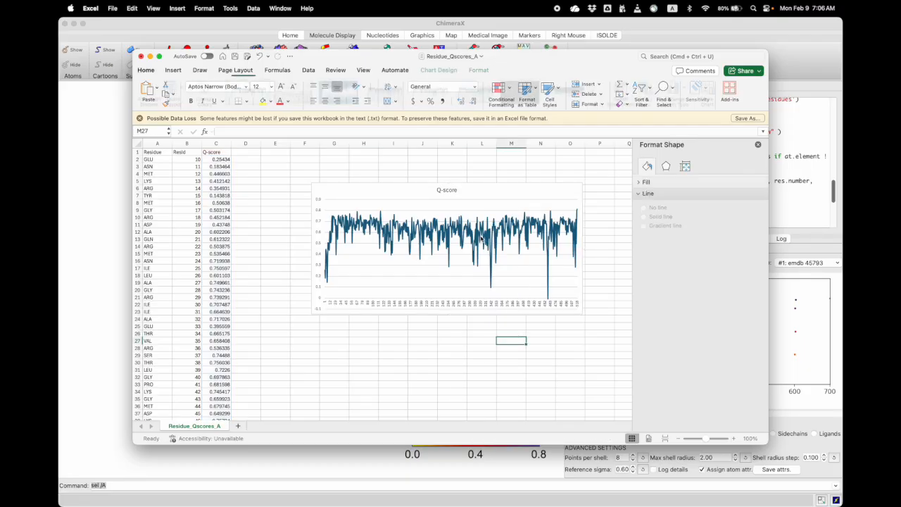
{"action": "left_click", "coordinate": [482, 240]}
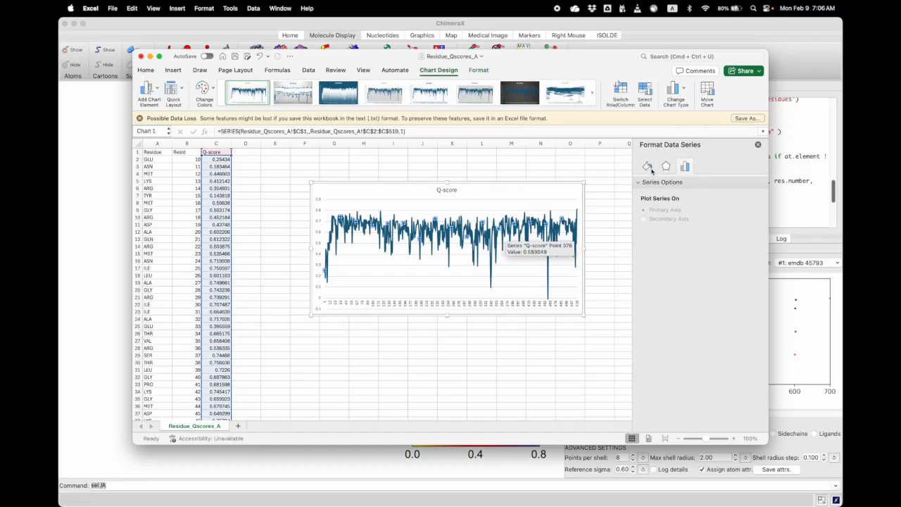
{"action": "left_click", "coordinate": [648, 166]}
{"action": "left_click", "coordinate": [643, 214]}
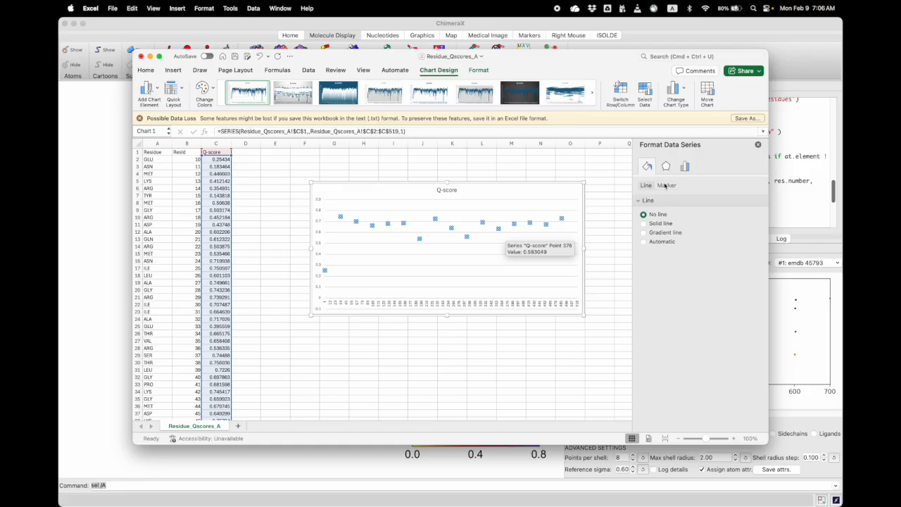
Give the Q-score series built-in markers so each residue is plotted as a point
{"action": "left_click", "coordinate": [665, 186]}
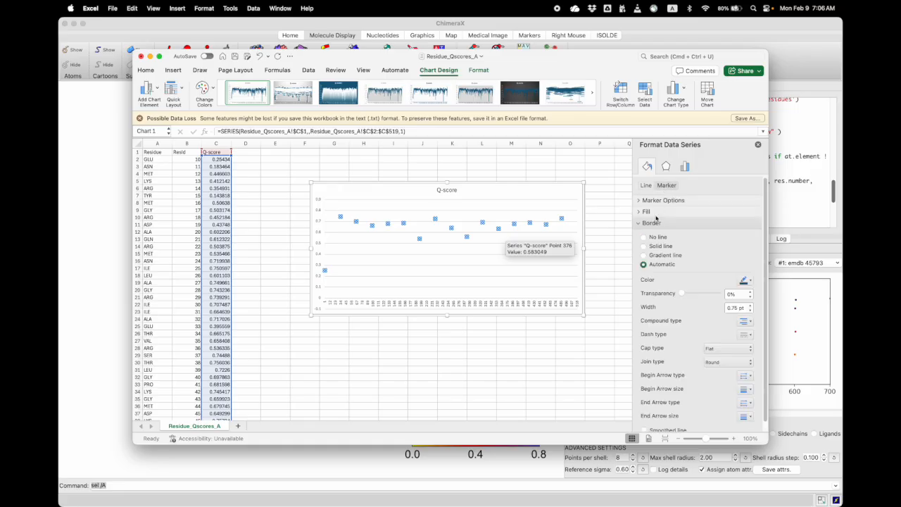
{"action": "left_click", "coordinate": [656, 200]}
{"action": "left_click", "coordinate": [657, 234]}
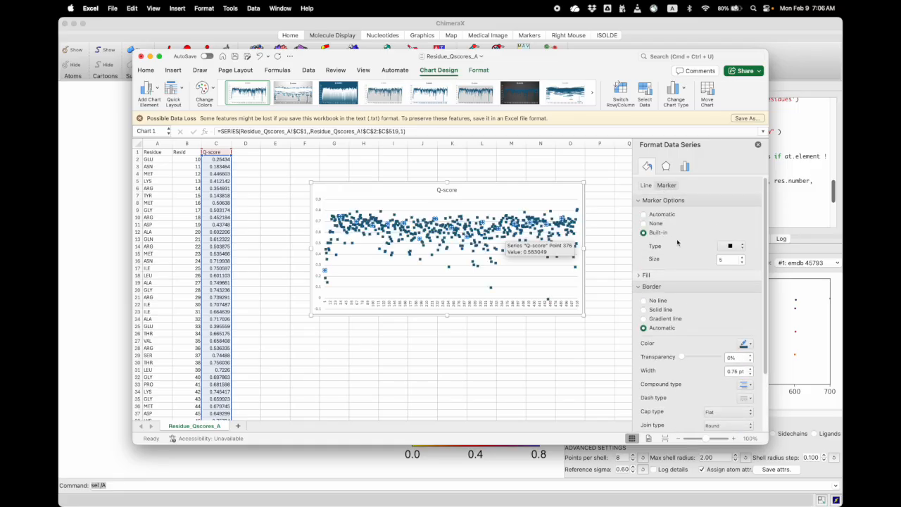
Move the Q-score chart slightly up and away from the data columns
{"action": "left_click", "coordinate": [465, 340]}
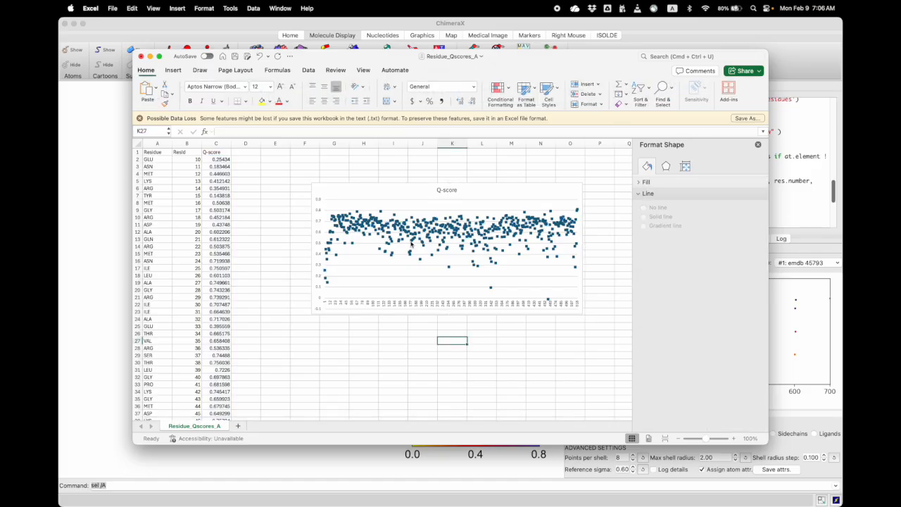
{"action": "left_click", "coordinate": [374, 186]}
{"action": "left_click_drag", "start_coordinate": [375, 183], "coordinate": [392, 166]}
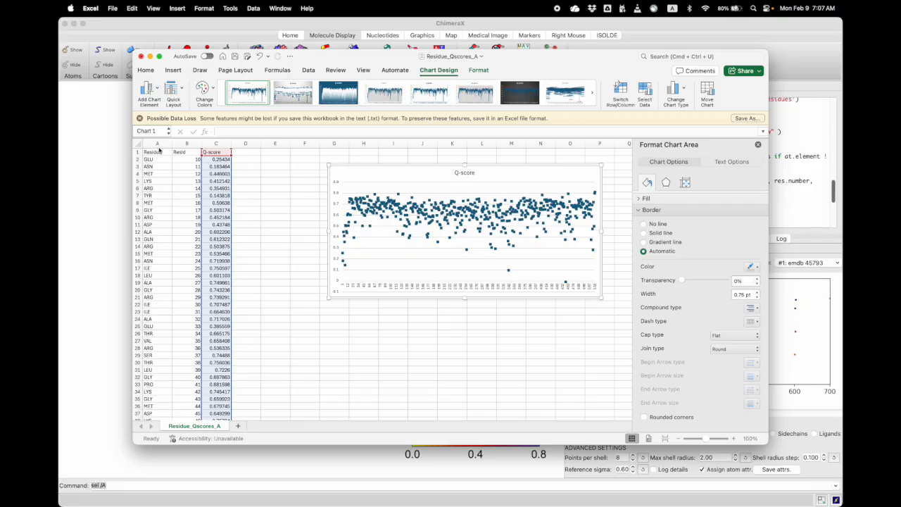
Sort columns A to C by Residue in A to Z order, treating the first row as headers
{"action": "left_click_drag", "start_coordinate": [158, 143], "coordinate": [215, 143]}
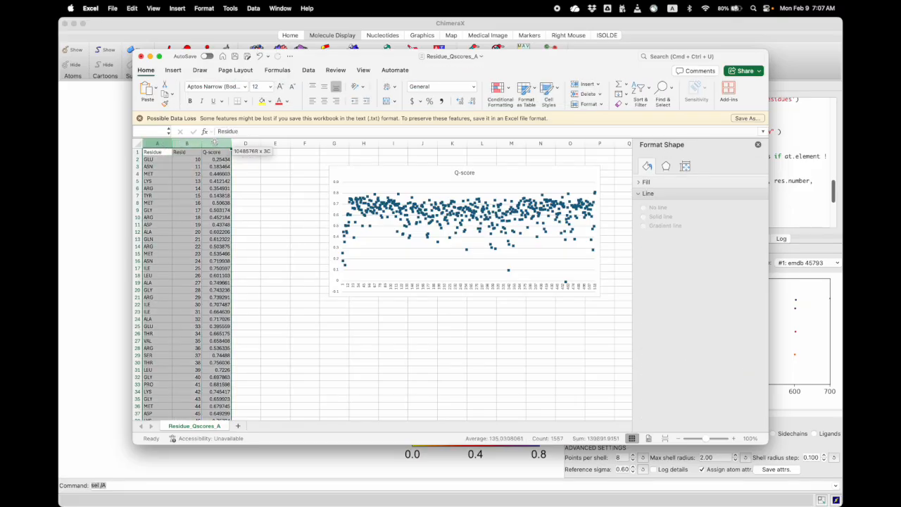
{"action": "left_click", "coordinate": [640, 91]}
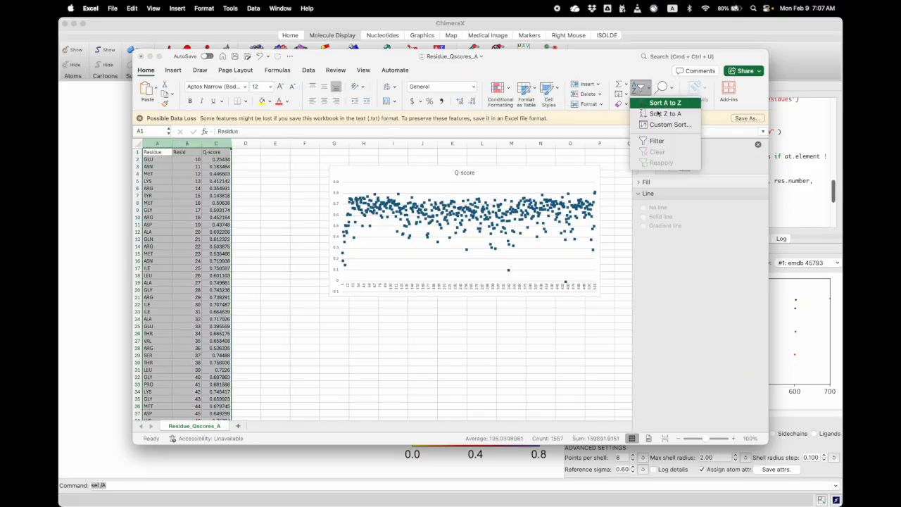
{"action": "left_click", "coordinate": [666, 125]}
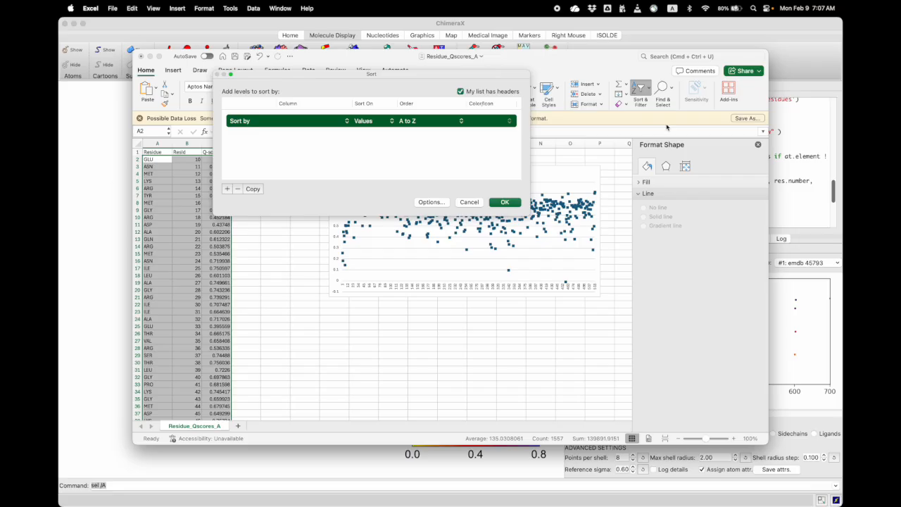
{"action": "left_click", "coordinate": [303, 122]}
{"action": "left_click", "coordinate": [302, 123]}
{"action": "left_click", "coordinate": [502, 202]}
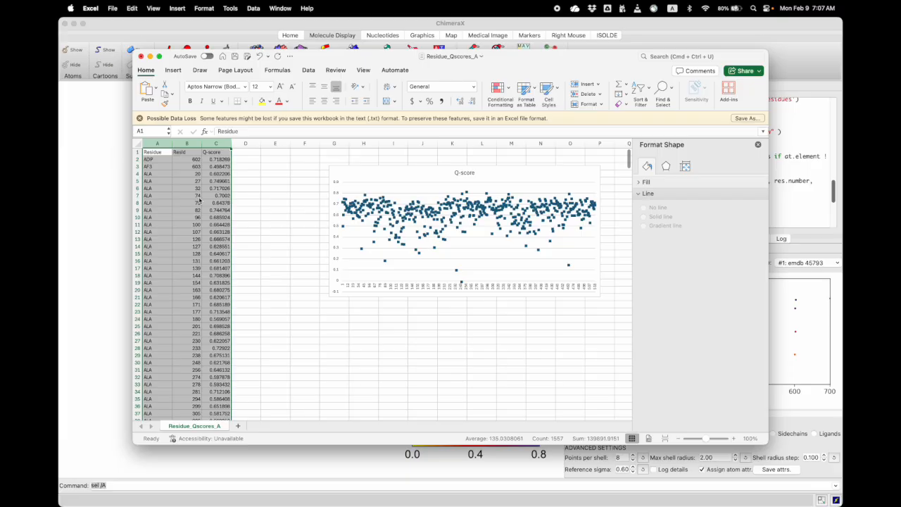
Calculate the average Q-score of the ALA residues in D64 with AVERAGE over C4:C64
{"action": "left_click", "coordinate": [152, 174]}
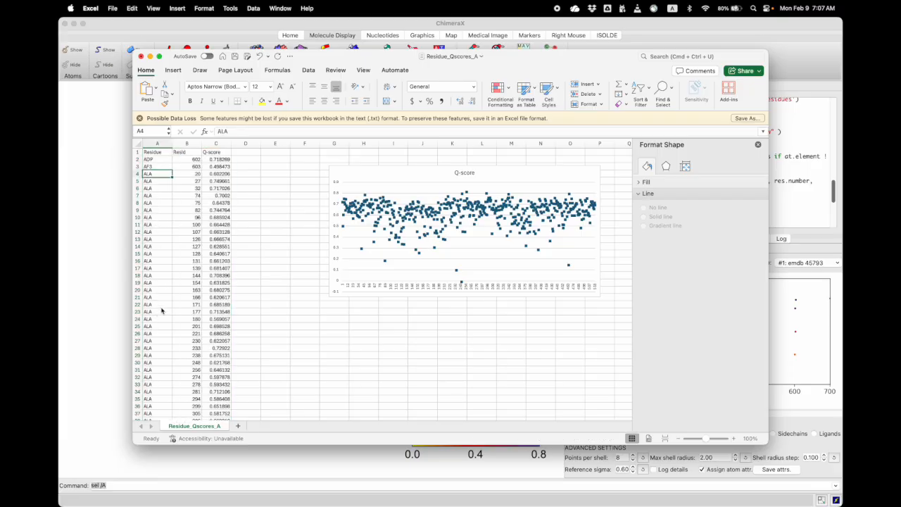
{"action": "scroll", "coordinate": [169, 188], "scroll_direction": "down", "scroll_amount": 1}
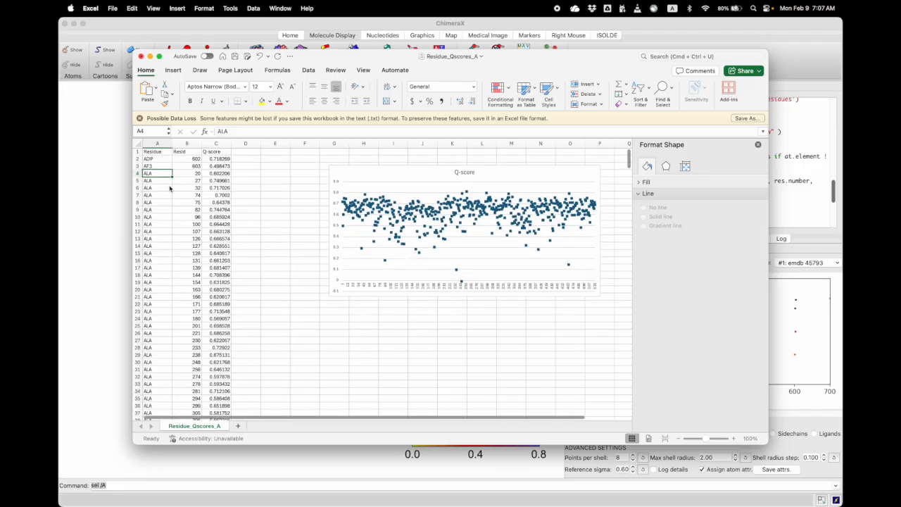
{"action": "scroll", "coordinate": [202, 323], "scroll_direction": "down", "scroll_amount": 5}
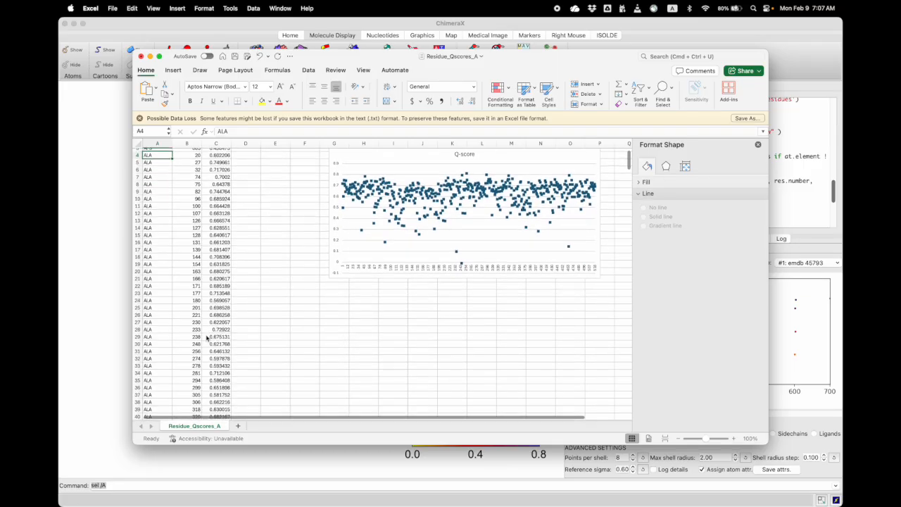
{"action": "scroll", "coordinate": [209, 339], "scroll_direction": "down", "scroll_amount": 10}
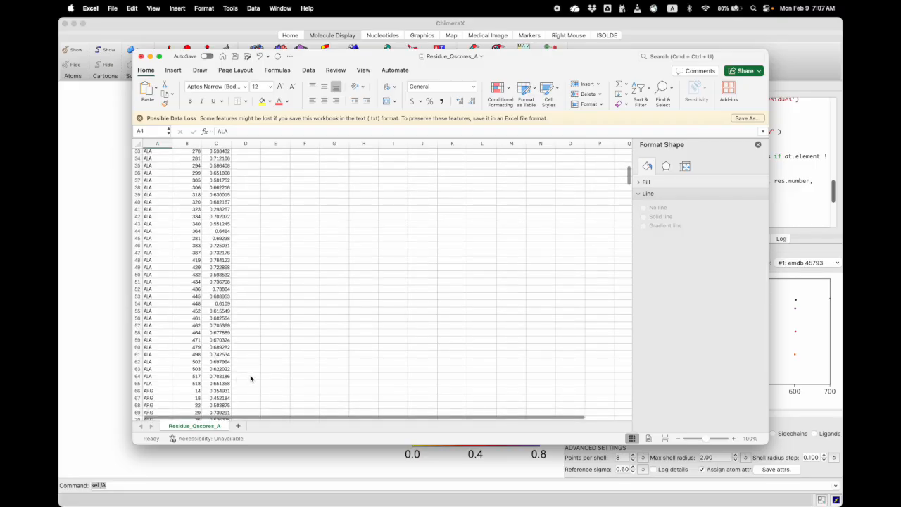
{"action": "left_click", "coordinate": [251, 379]}
{"action": "type", "text": "=a"}
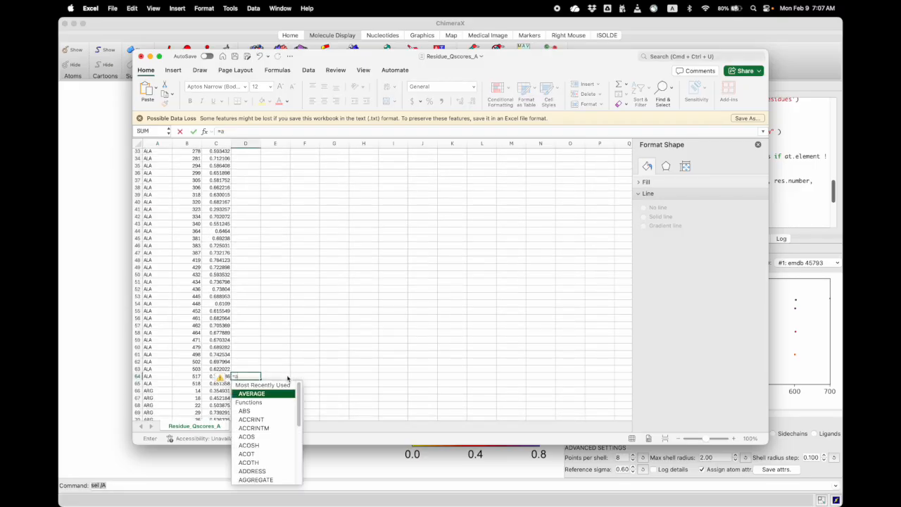
{"action": "type", "text": "v"}
{"action": "key", "text": "Tab"}
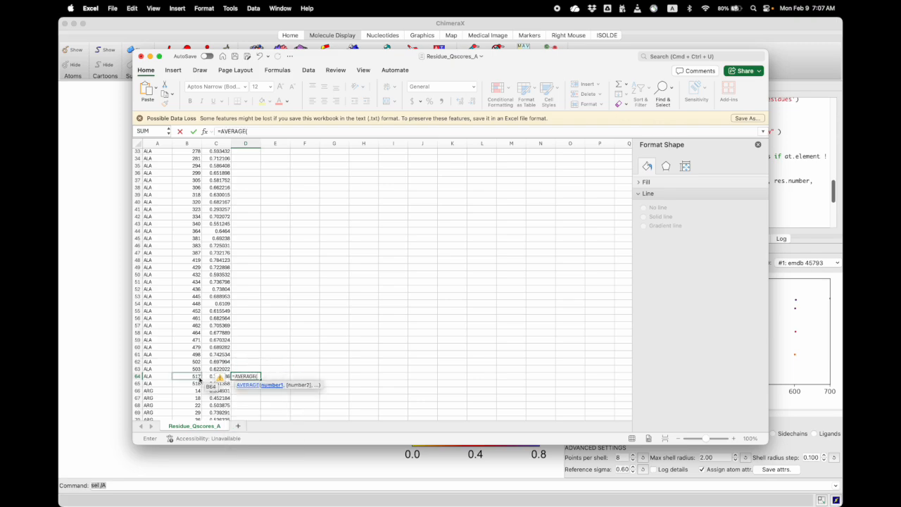
{"action": "left_click_drag", "start_coordinate": [210, 378], "coordinate": [211, 174]}
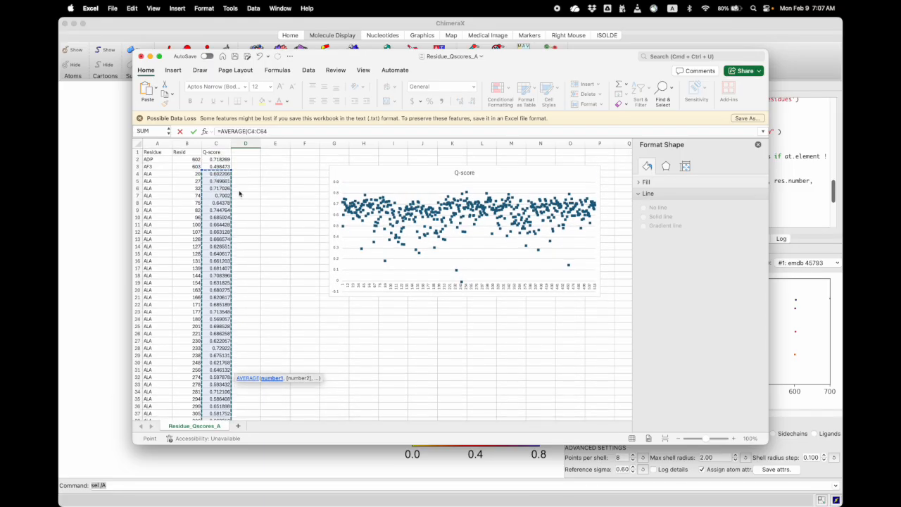
{"action": "key", "text": "Return"}
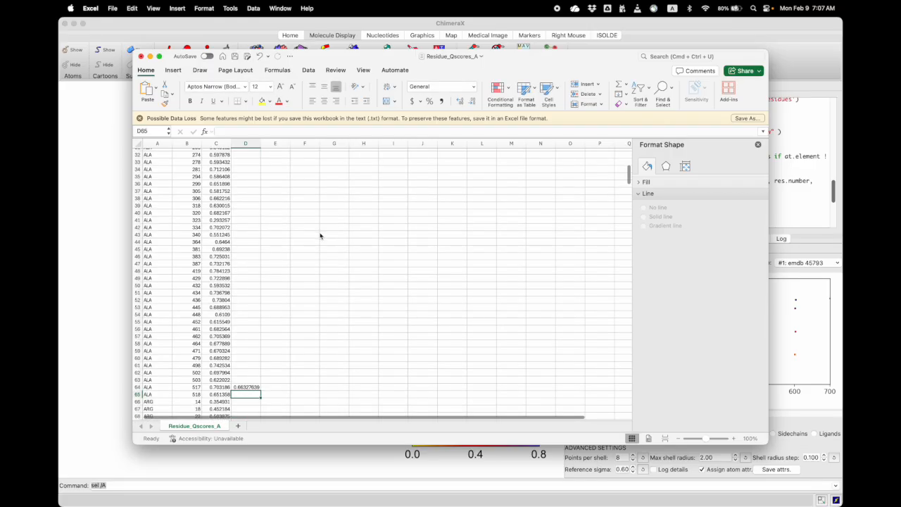
Calculate the standard deviation of the ALA residues' Q-scores in E64 with STDEV
{"action": "left_click", "coordinate": [270, 382]}
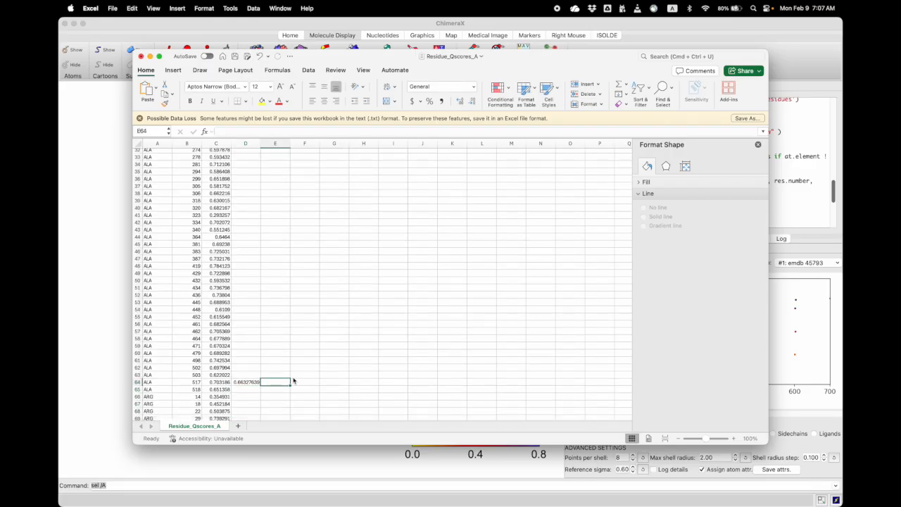
{"action": "type", "text": "=stdev"}
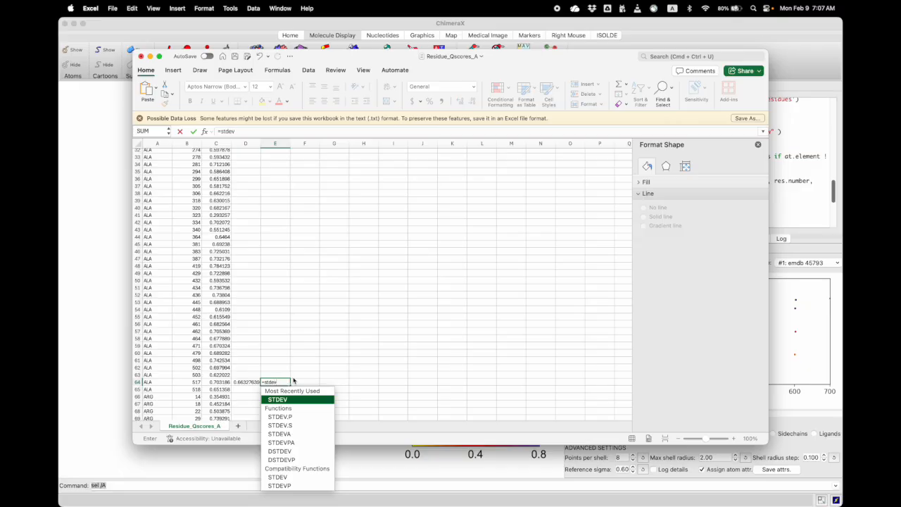
{"action": "type", "text": "("}
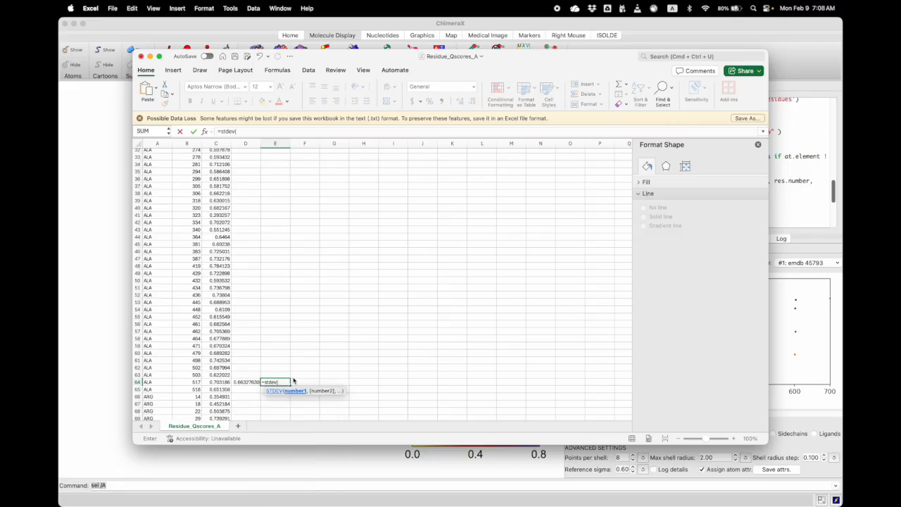
{"action": "left_click", "coordinate": [215, 385]}
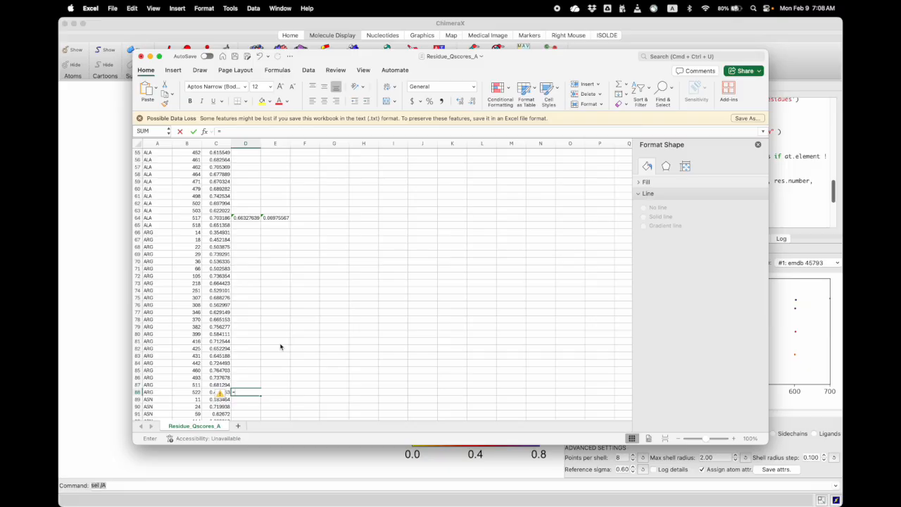
Calculate the average Q-score of the ARG residues in D88 with AVERAGE over C66:C88
{"action": "type", "text": "="}
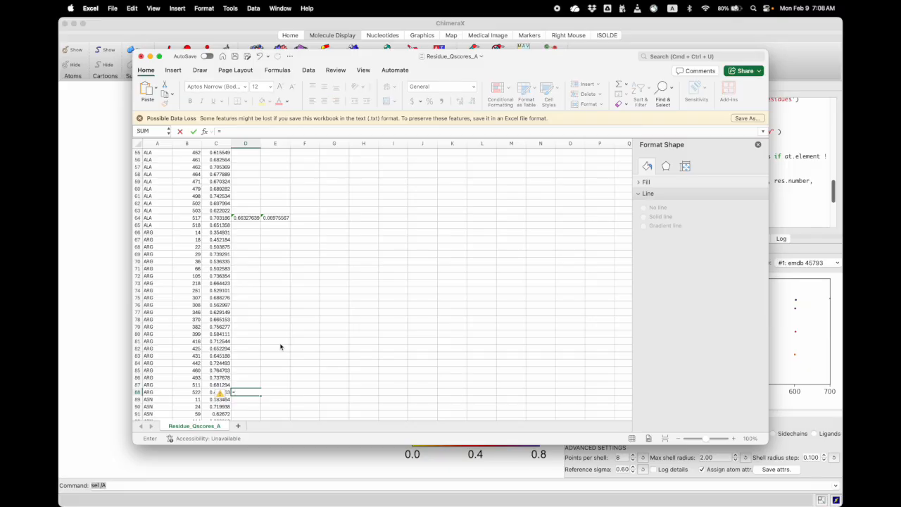
{"action": "type", "text": "s"}
{"action": "key", "text": "BackSpace"}
{"action": "type", "text": "AVERAGE("}
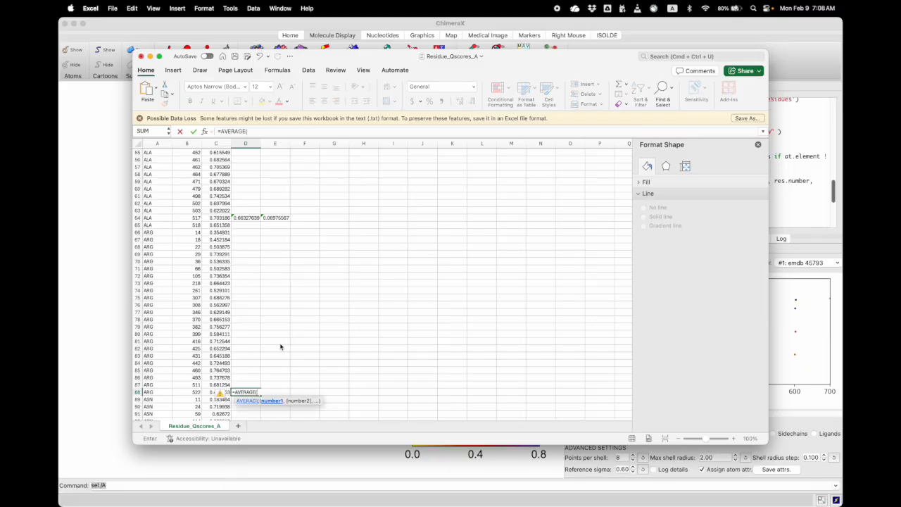
{"action": "left_click_drag", "start_coordinate": [215, 392], "coordinate": [214, 232]}
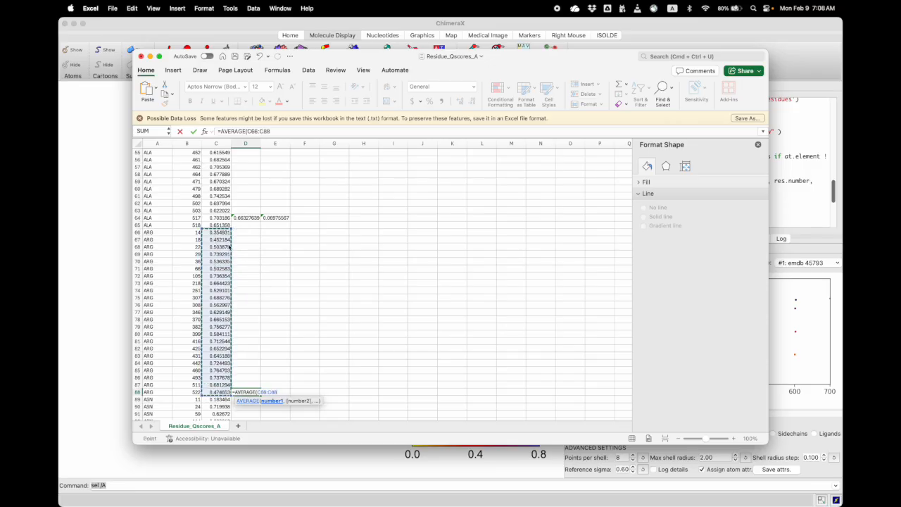
{"action": "key", "text": "Return"}
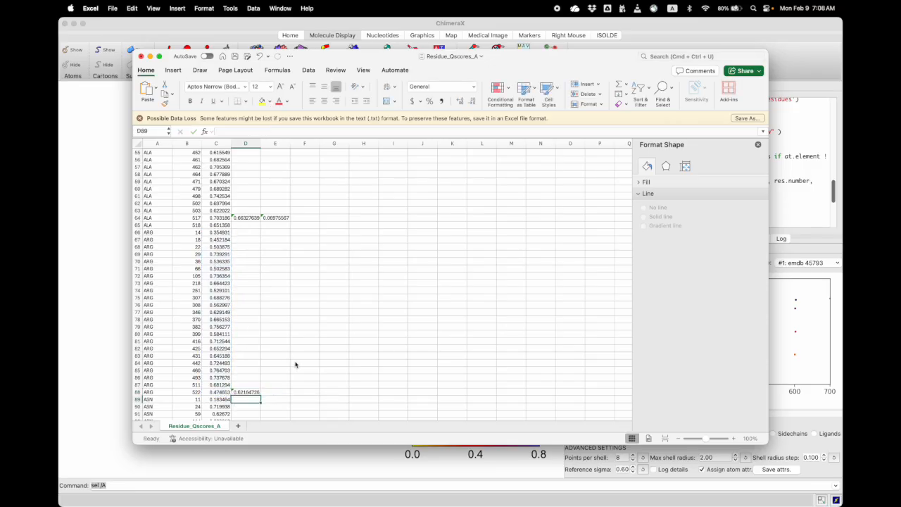
Calculate the standard deviation of the ARG Q-scores in E88 with STDEV over C66:C88
{"action": "left_click", "coordinate": [283, 391]}
{"action": "type", "text": "=st"}
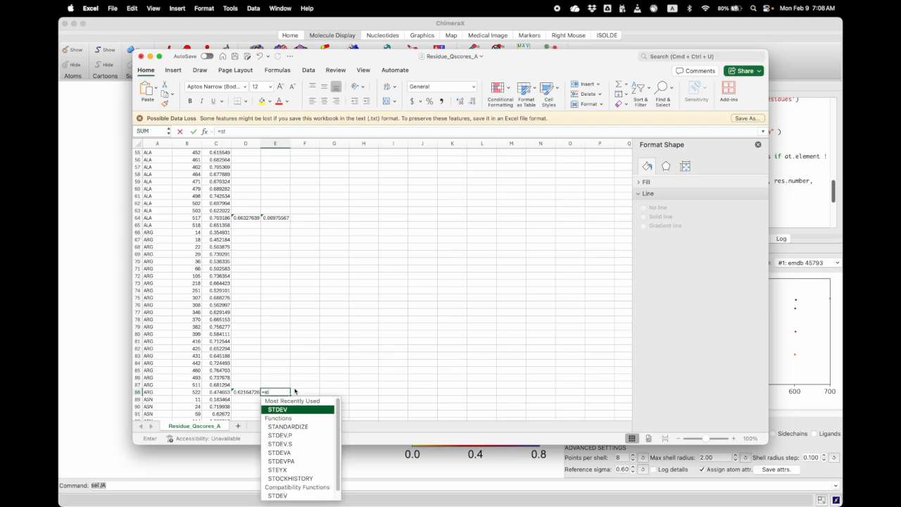
{"action": "key", "text": "Tab"}
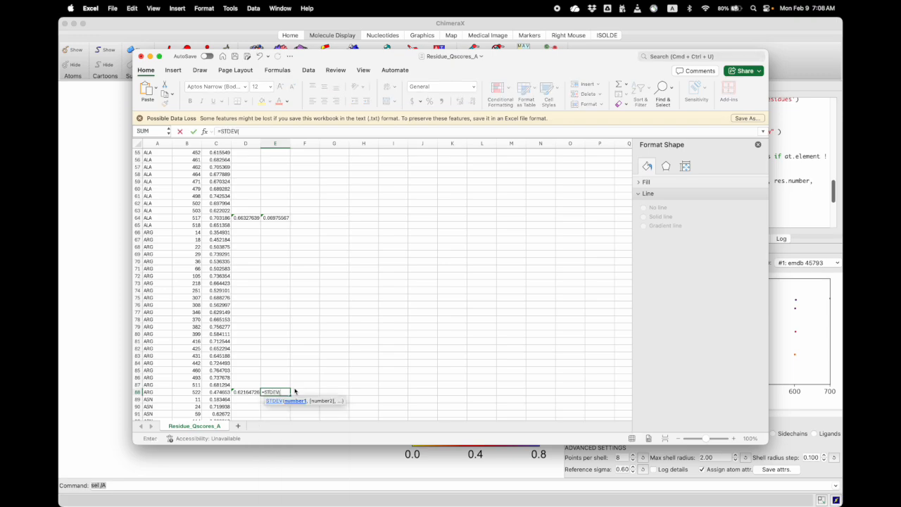
{"action": "left_click_drag", "start_coordinate": [215, 392], "coordinate": [208, 231]}
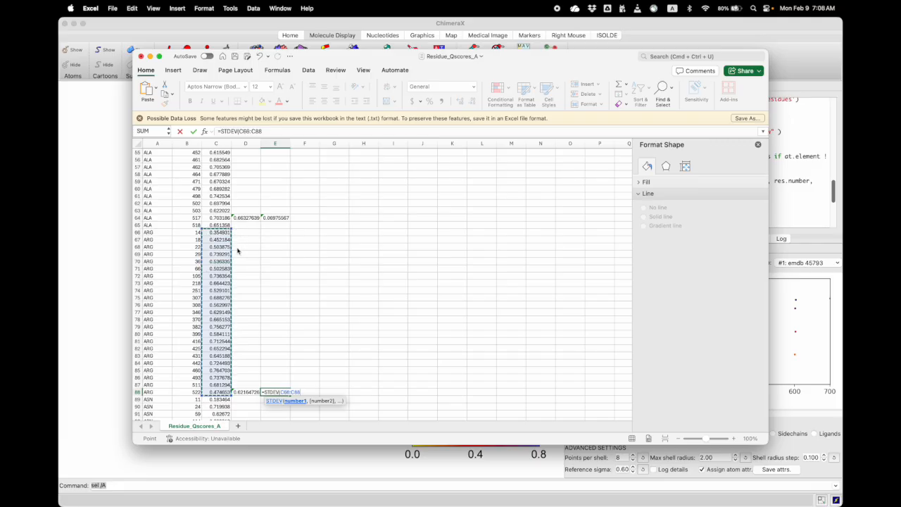
{"action": "key", "text": "Return"}
Start a summary table in G69:I69 with ALA, its average 0.663 and standard deviation 0.07
{"action": "left_click", "coordinate": [333, 254]}
{"action": "type", "text": "ALA"}
{"action": "key", "text": "Tab"}
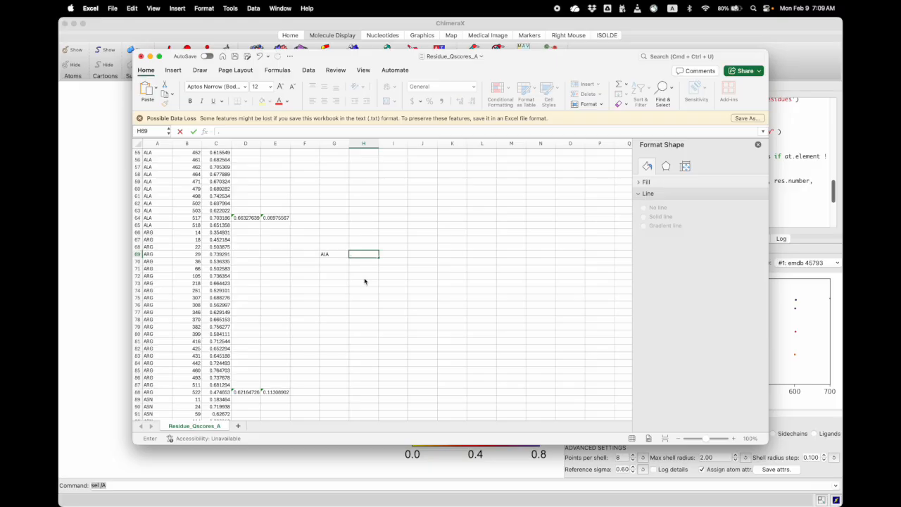
{"action": "type", "text": ".663"}
{"action": "key", "text": "Tab"}
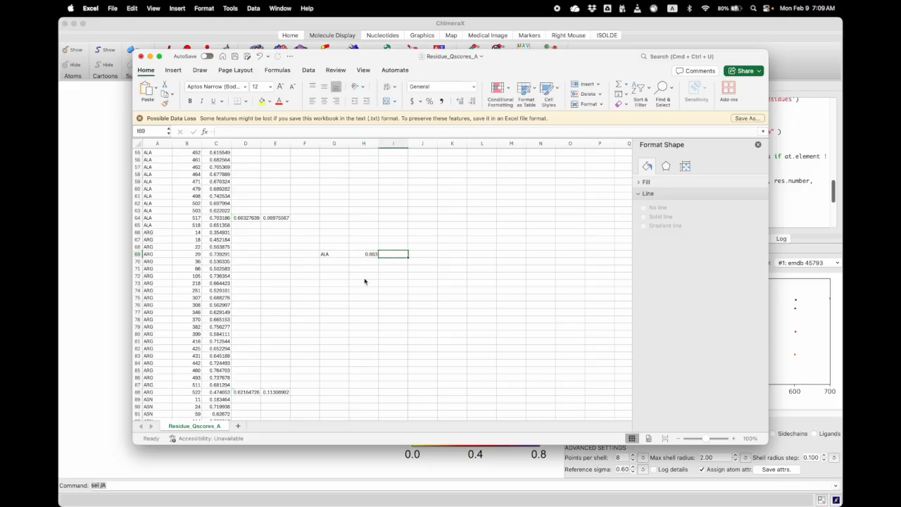
{"action": "type", "text": ".07"}
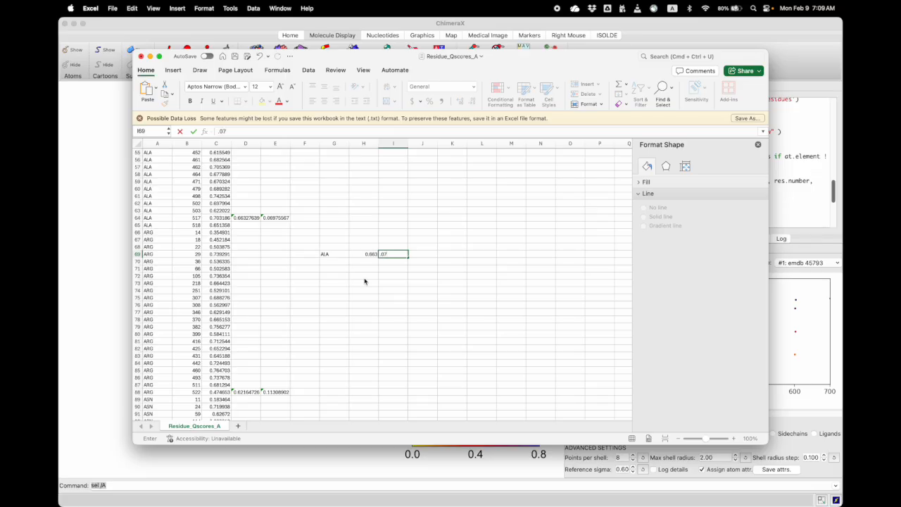
{"action": "key", "text": "Return"}
Add a second summary row in G70:I70 with ARG, its average 0.621 and standard deviation 0.113
{"action": "key", "text": "Left"}
{"action": "type", "text": "AR"}
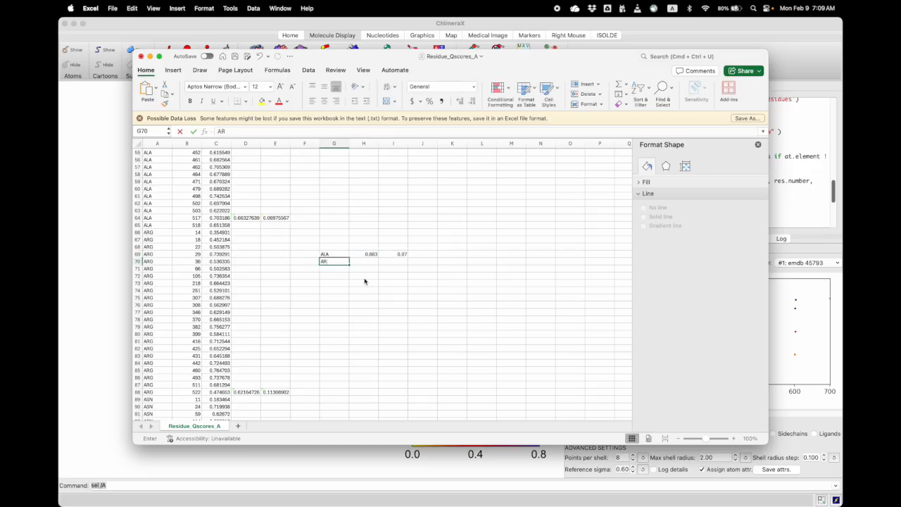
{"action": "type", "text": "G"}
{"action": "key", "text": "Tab"}
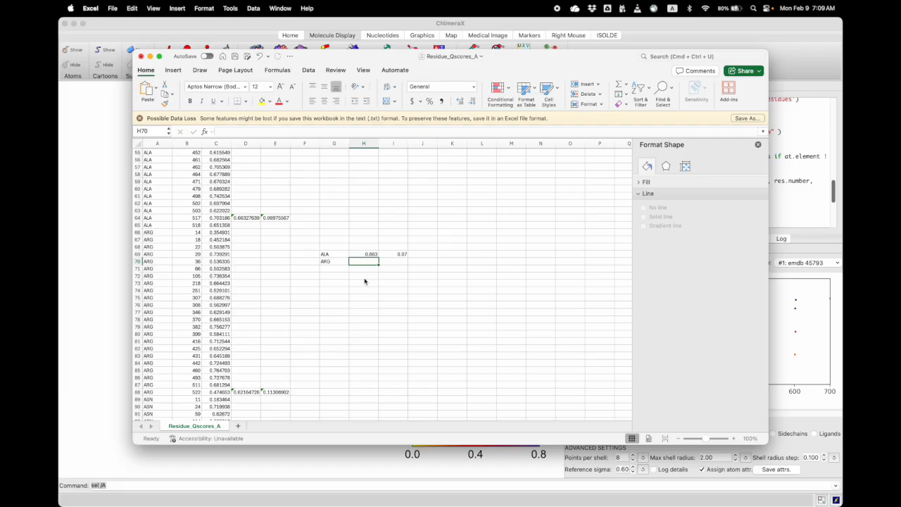
{"action": "type", "text": "0."}
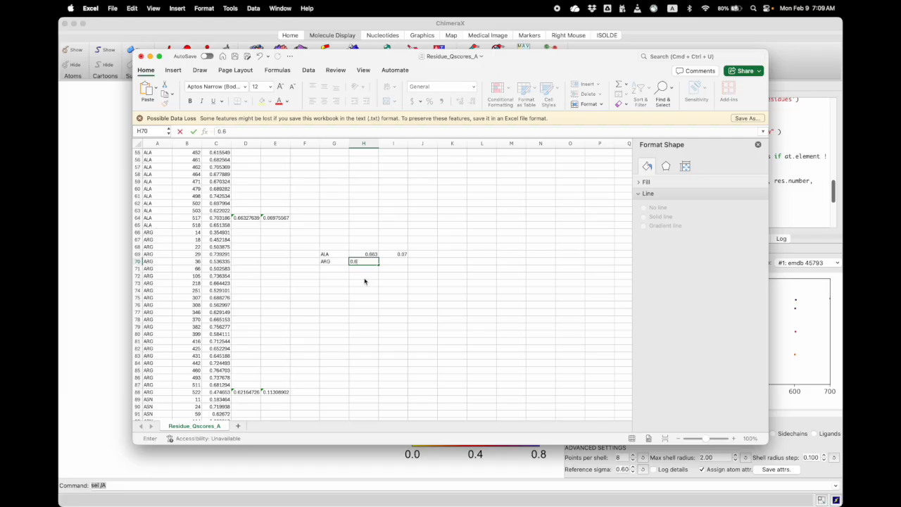
{"action": "type", "text": "621"}
{"action": "key", "text": "Tab"}
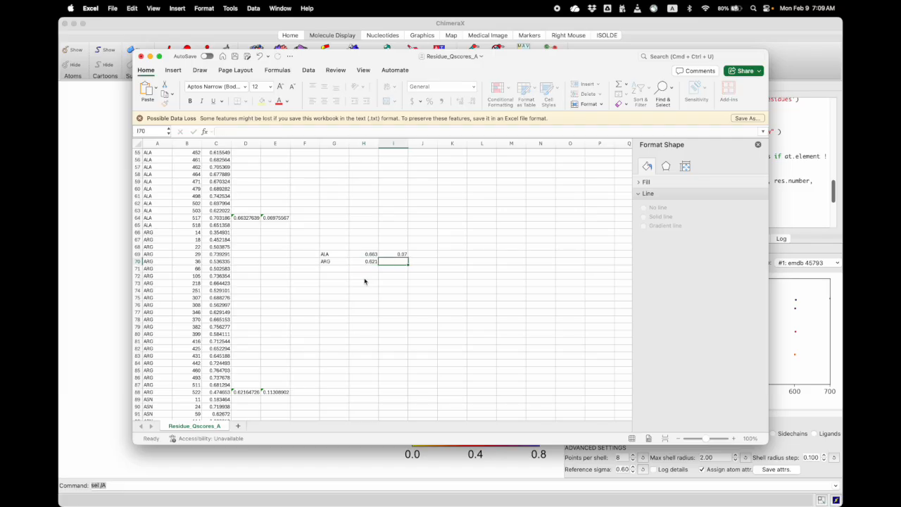
{"action": "type", "text": "0.11"}
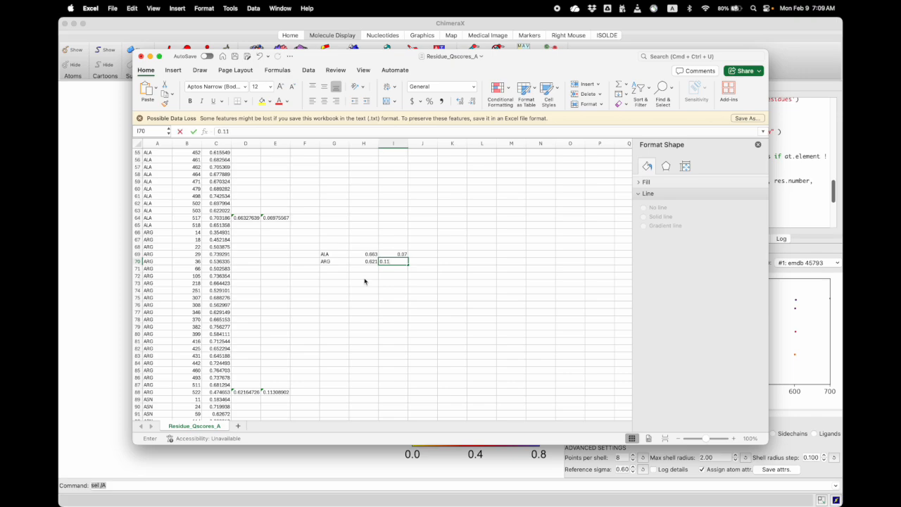
{"action": "type", "text": "3"}
{"action": "key", "text": "Return"}
Insert a 2-D clustered column chart of the averages in H69:H70 and place it beside the summary table
{"action": "left_click_drag", "start_coordinate": [365, 254], "coordinate": [366, 260]}
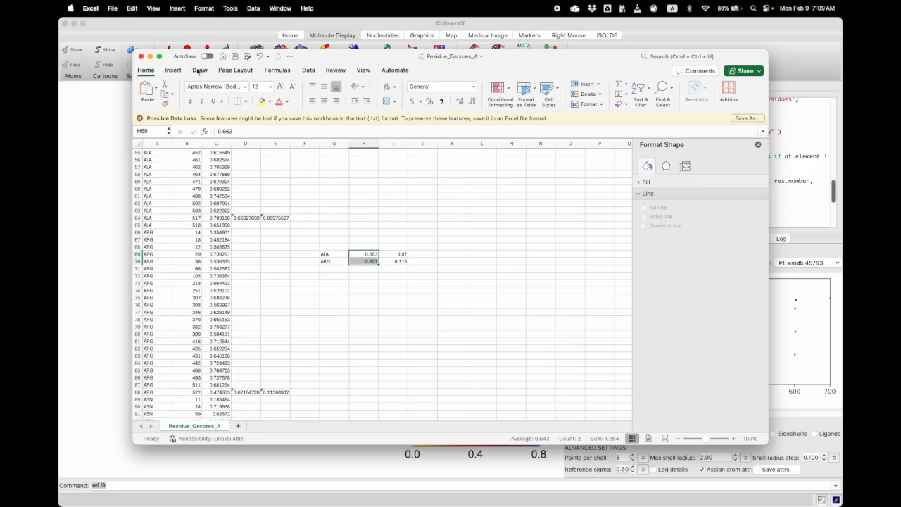
{"action": "left_click", "coordinate": [174, 70]}
{"action": "left_click", "coordinate": [410, 85]}
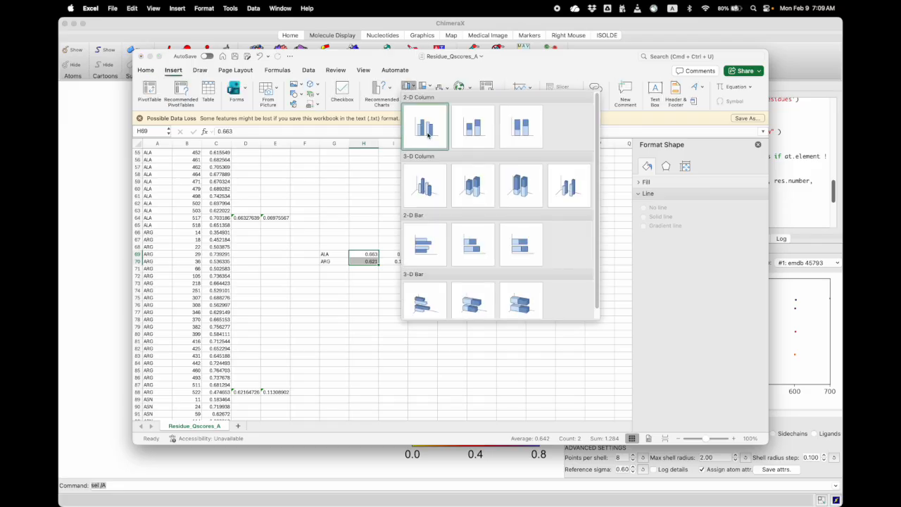
{"action": "left_click", "coordinate": [427, 124]}
{"action": "left_click_drag", "start_coordinate": [406, 233], "coordinate": [536, 220]}
Enlarge the chart's vertical axis labels to 18 pt
{"action": "left_click", "coordinate": [437, 272]}
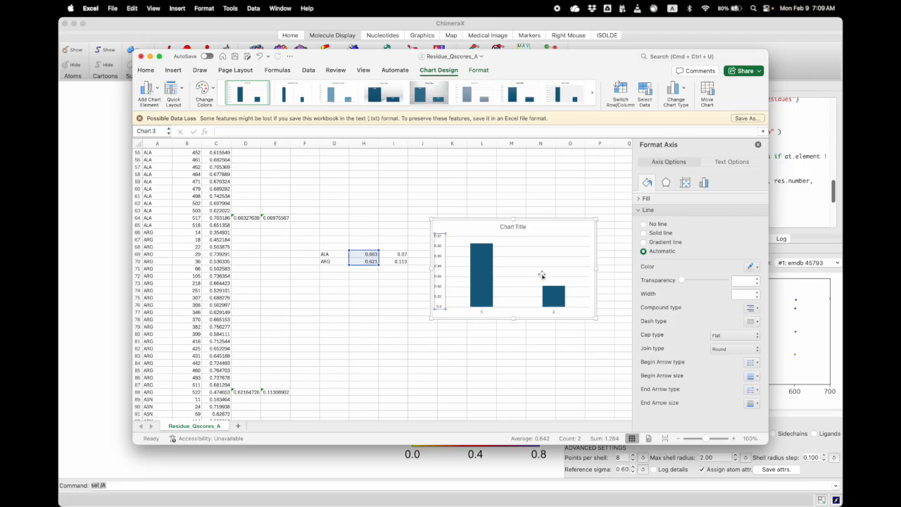
{"action": "left_click", "coordinate": [146, 71]}
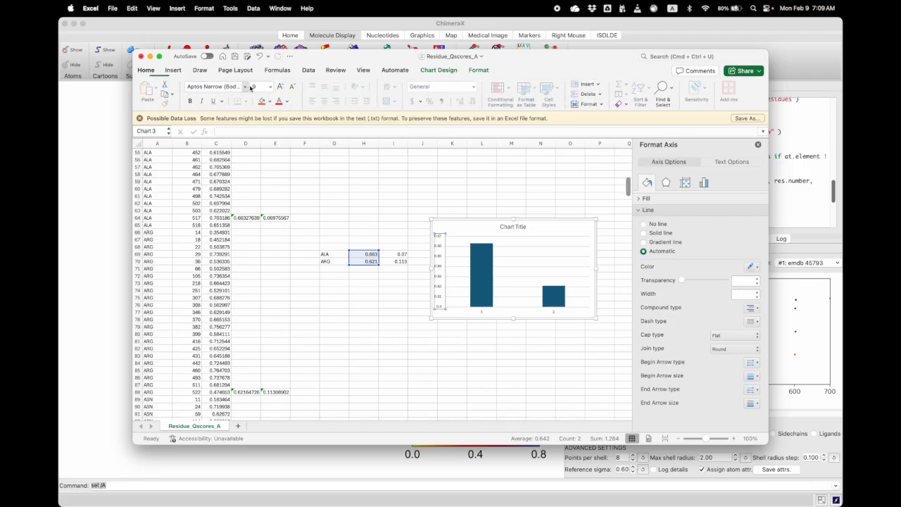
{"action": "left_click", "coordinate": [281, 86]}
{"action": "left_click", "coordinate": [281, 87]}
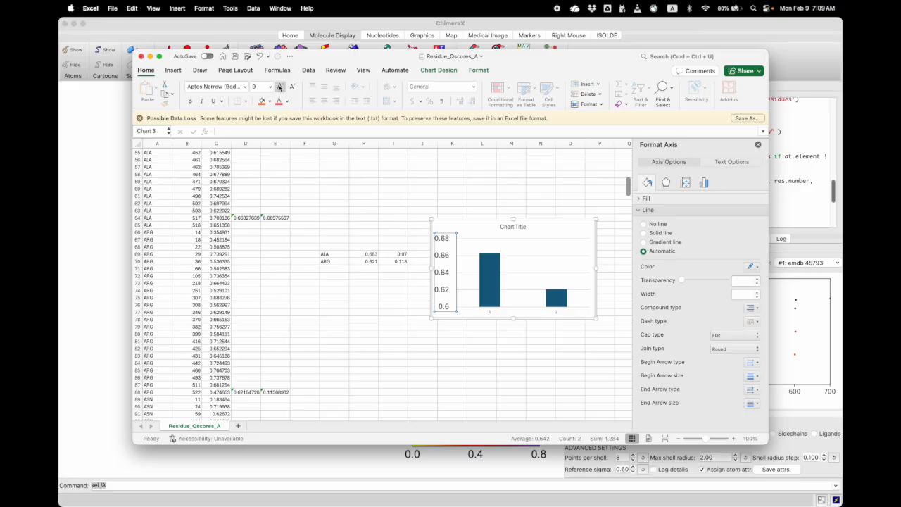
Set the vertical axis minimum bound to 0.3
{"action": "left_click", "coordinate": [704, 183]}
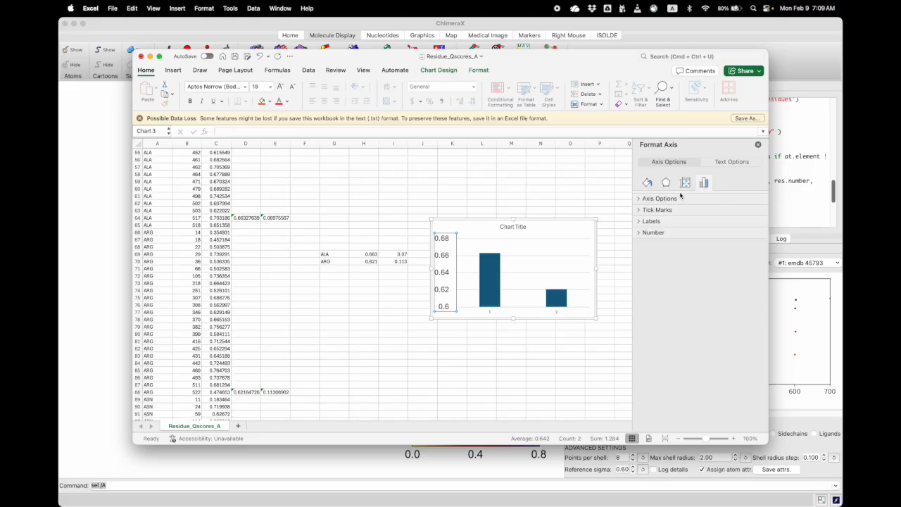
{"action": "left_click", "coordinate": [660, 198]}
{"action": "left_click_drag", "start_coordinate": [721, 233], "coordinate": [710, 231]}
{"action": "key", "text": "BackSpace"}
{"action": "type", "text": "0.3"}
{"action": "key", "text": "Return"}
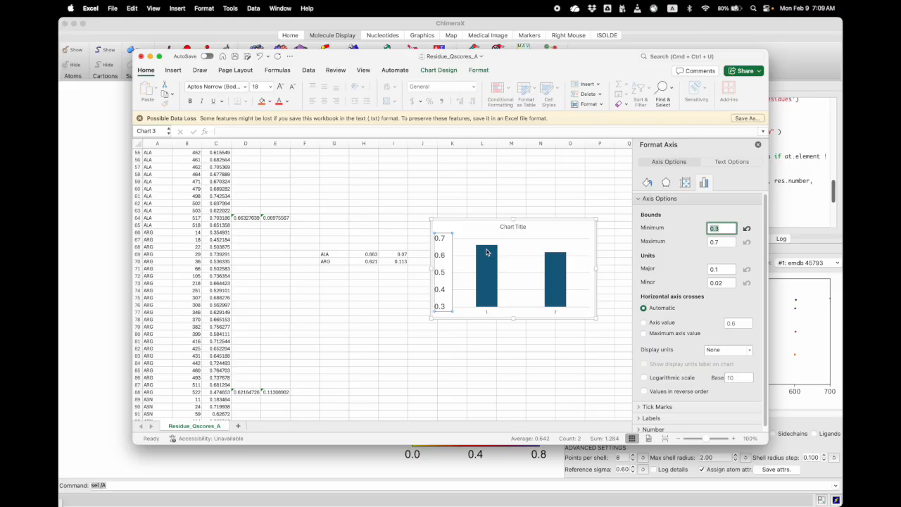
Use the residue names in G69:G70 as the chart's horizontal category axis labels
{"action": "mouse_move", "coordinate": [486, 252]}
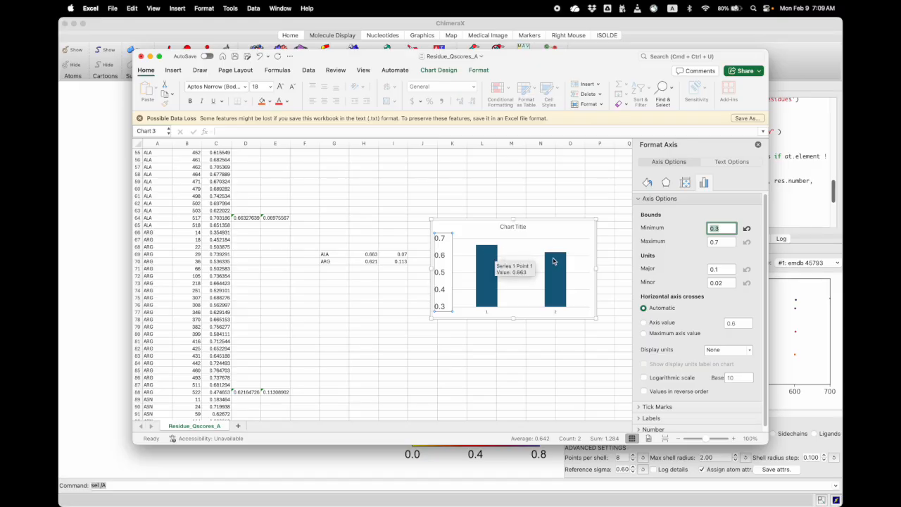
{"action": "left_click", "coordinate": [493, 313]}
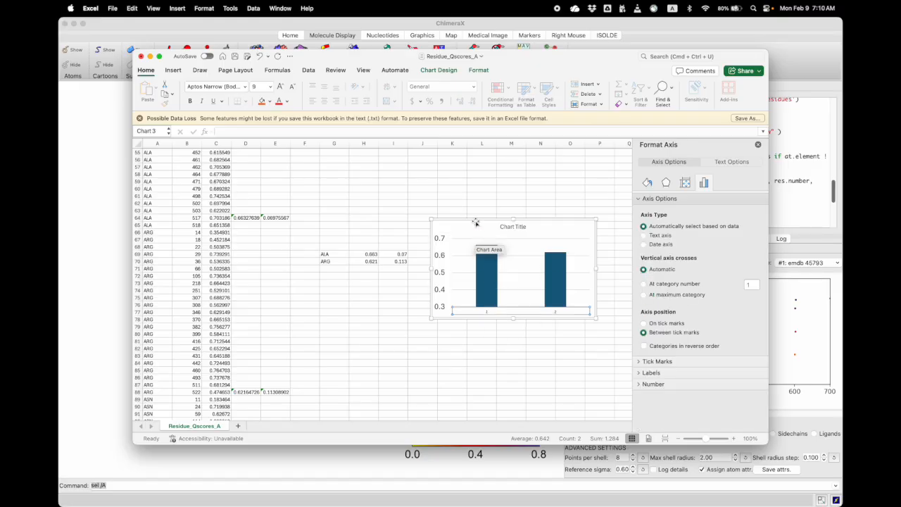
{"action": "right_click", "coordinate": [476, 222]}
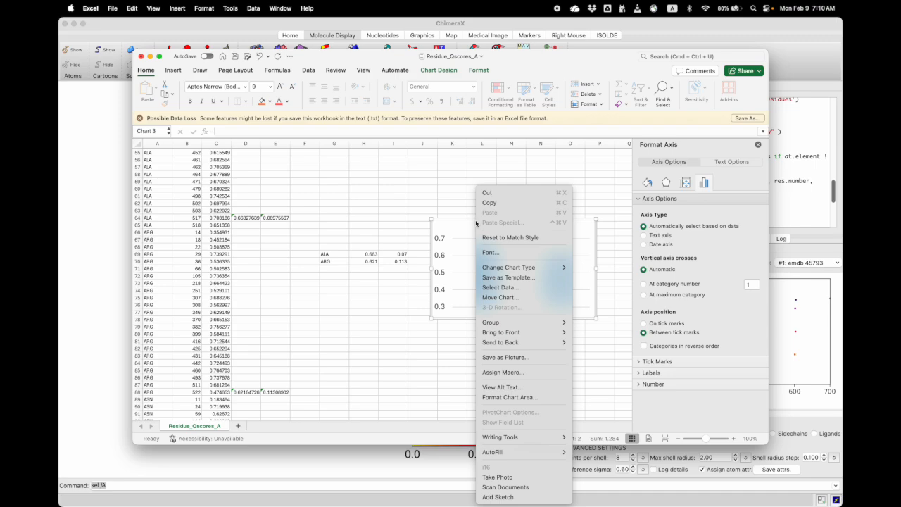
{"action": "left_click", "coordinate": [506, 288]}
{"action": "left_click_drag", "start_coordinate": [428, 82], "coordinate": [623, 113]}
{"action": "left_click", "coordinate": [641, 277]}
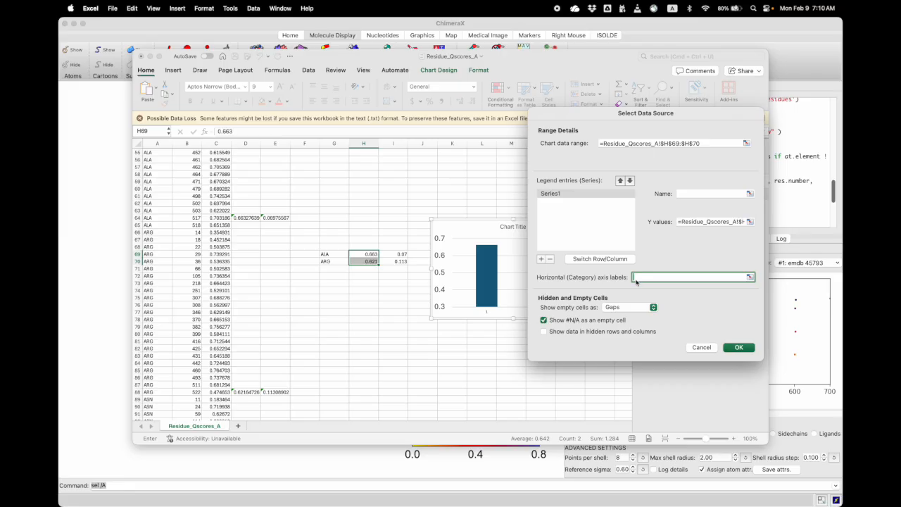
{"action": "left_click_drag", "start_coordinate": [326, 254], "coordinate": [338, 262]}
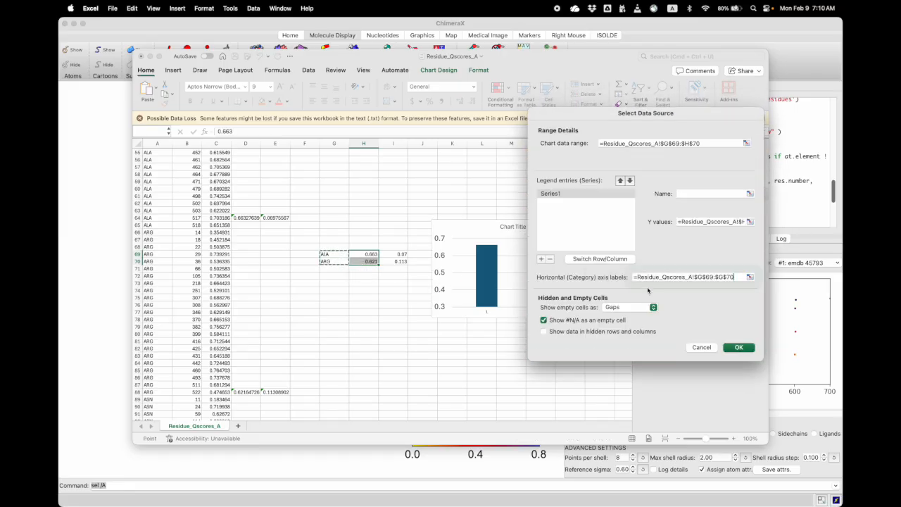
{"action": "left_click", "coordinate": [735, 348]}
Enlarge the ALA and ARG labels on the horizontal axis to 16 pt
{"action": "left_click", "coordinate": [554, 313]}
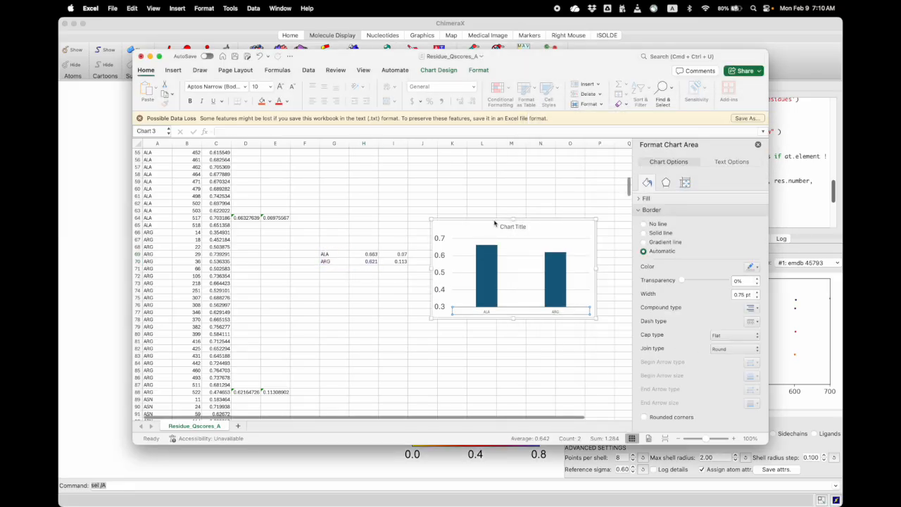
{"action": "left_click", "coordinate": [280, 86]}
{"action": "left_click", "coordinate": [281, 86]}
{"action": "left_click", "coordinate": [280, 86]}
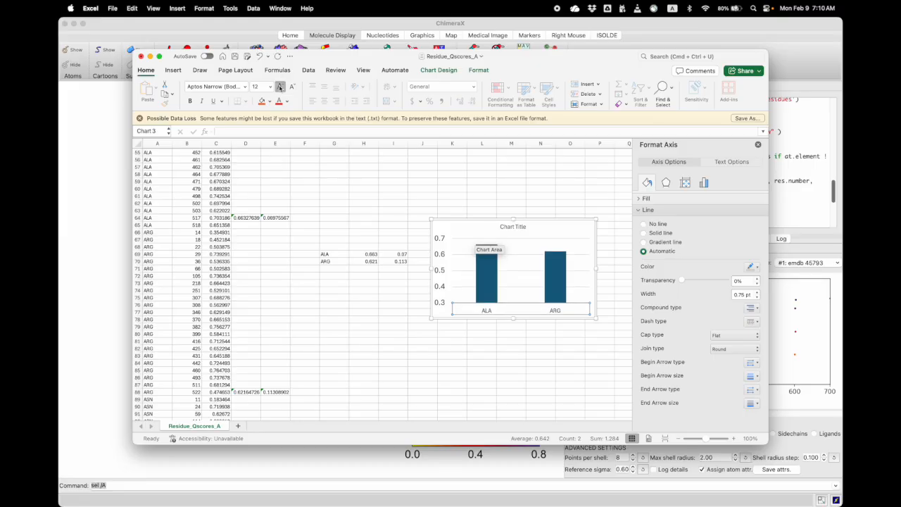
{"action": "left_click", "coordinate": [280, 86]}
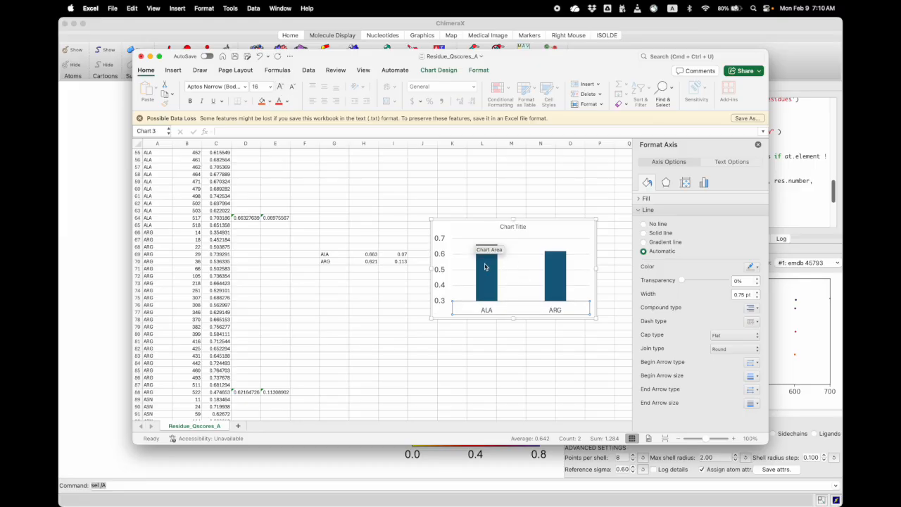
Add standard deviation error bars to the average Q-score columns in the chart
{"action": "left_click", "coordinate": [486, 268]}
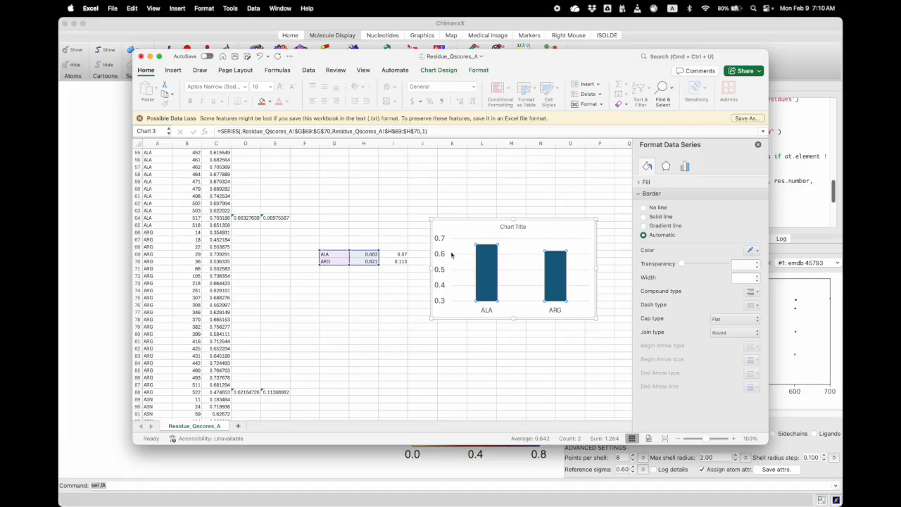
{"action": "left_click", "coordinate": [438, 70]}
{"action": "left_click", "coordinate": [148, 88]}
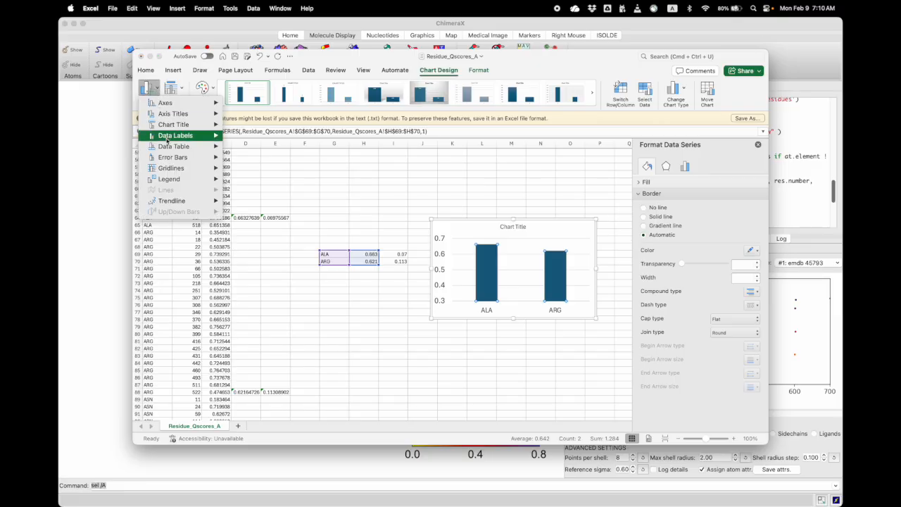
{"action": "mouse_move", "coordinate": [171, 158]}
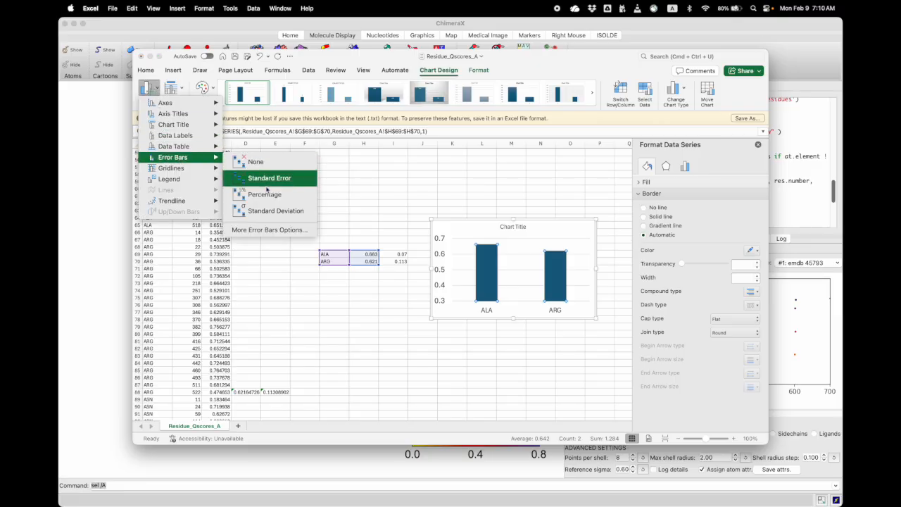
{"action": "left_click", "coordinate": [267, 211]}
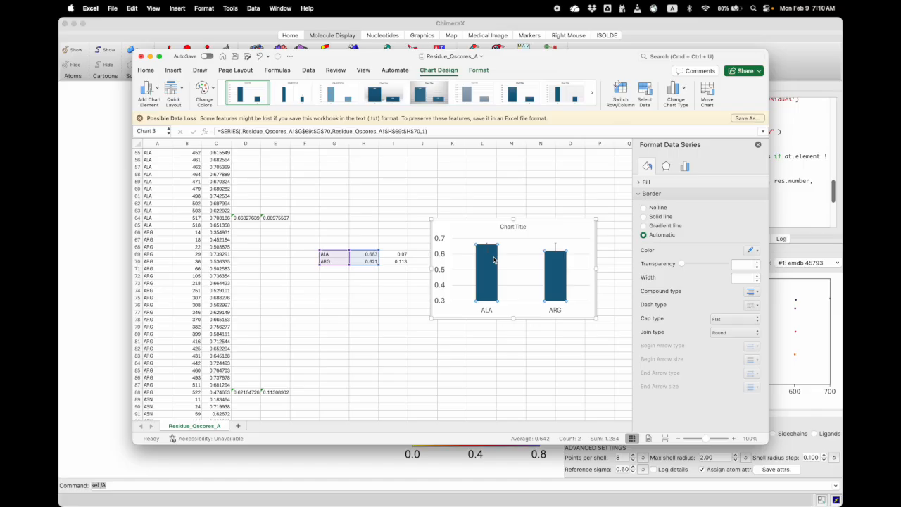
Switch the error bars to custom amounts, using the standard deviations in I69:I70 for both the positive and negative values
{"action": "left_click", "coordinate": [555, 247]}
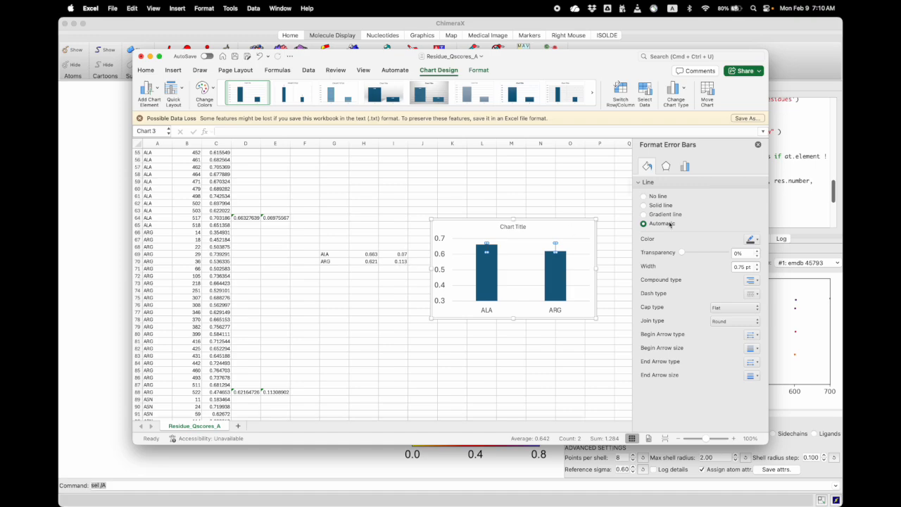
{"action": "left_click", "coordinate": [685, 167]}
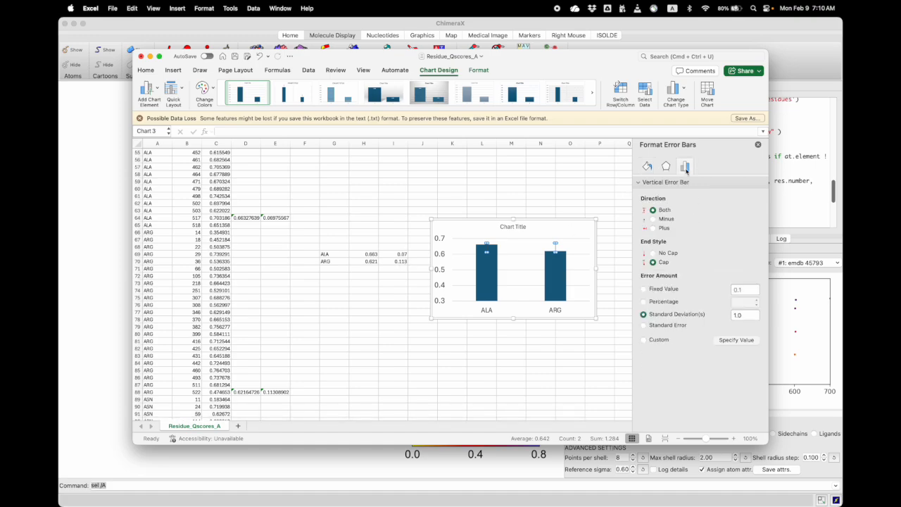
{"action": "left_click", "coordinate": [644, 340]}
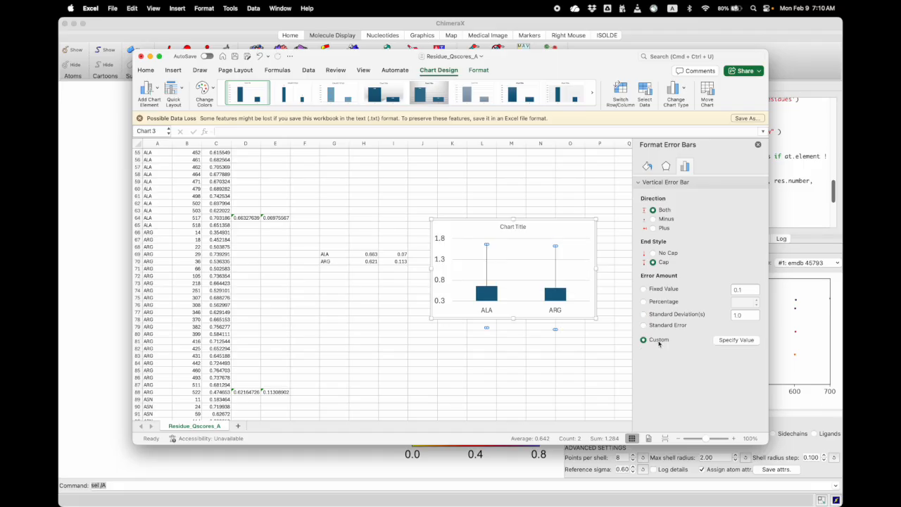
{"action": "left_click", "coordinate": [732, 341]}
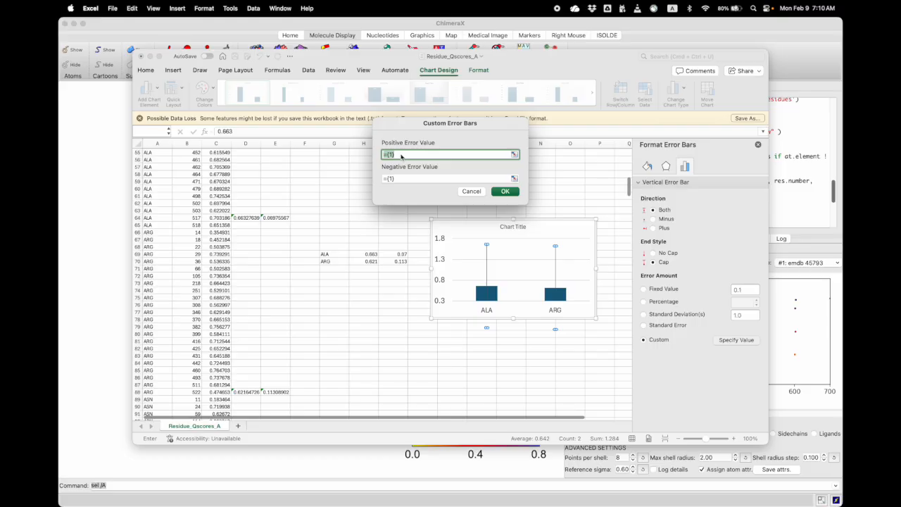
{"action": "left_click_drag", "start_coordinate": [392, 254], "coordinate": [395, 265]}
{"action": "key", "text": "Tab"}
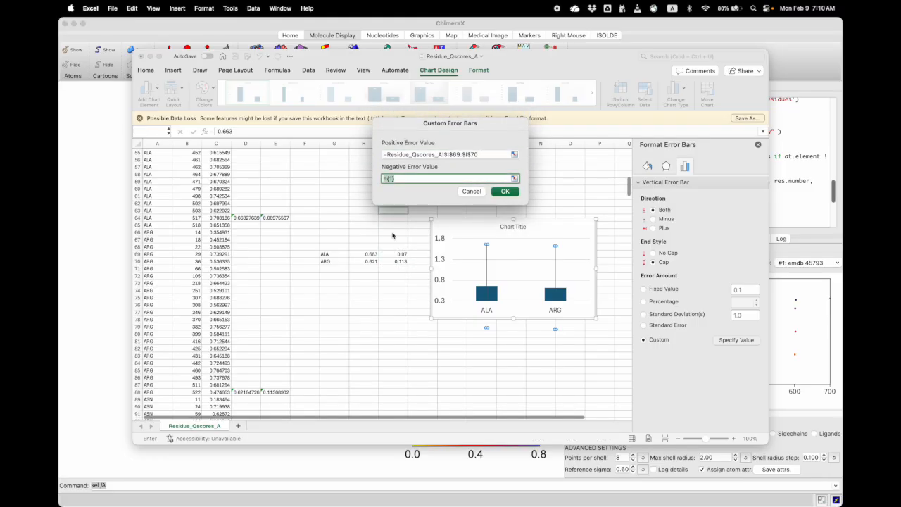
{"action": "left_click_drag", "start_coordinate": [396, 255], "coordinate": [397, 265]}
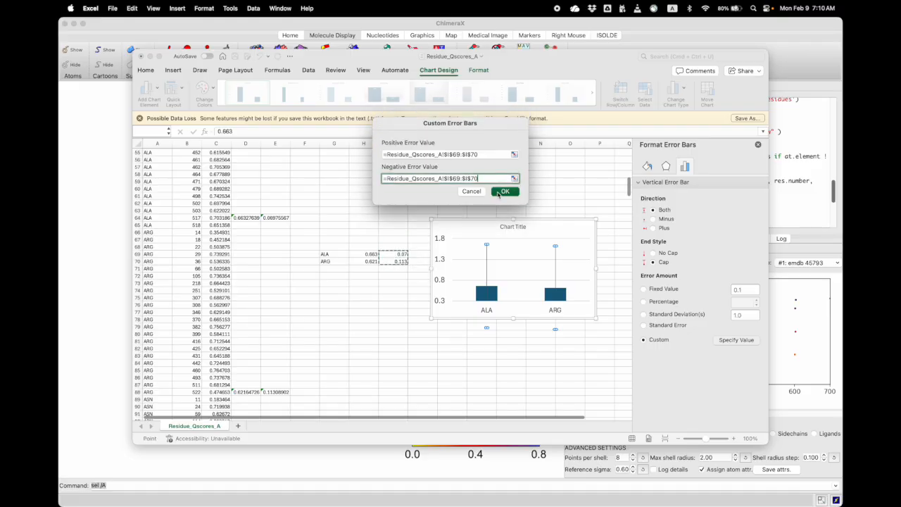
{"action": "left_click", "coordinate": [502, 192]}
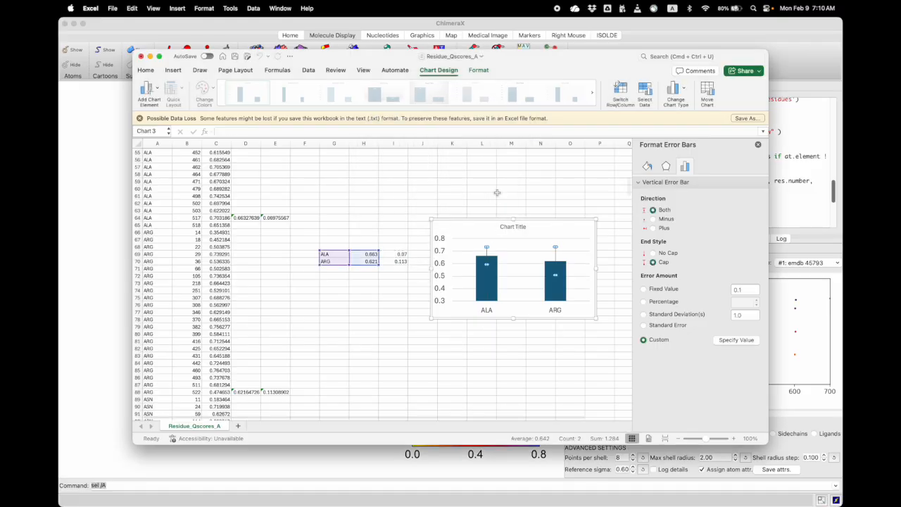
Format the error bars as thicker solid red lines
{"action": "left_click", "coordinate": [648, 167]}
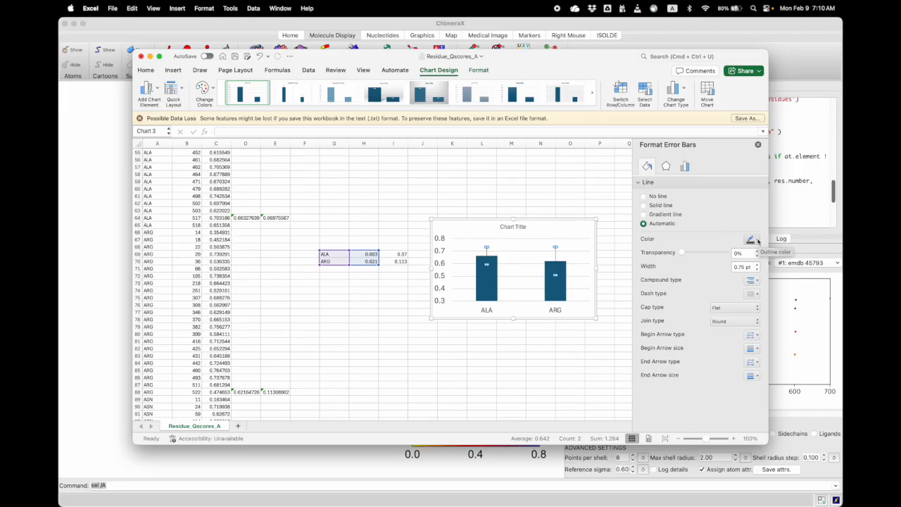
{"action": "left_click", "coordinate": [658, 205]}
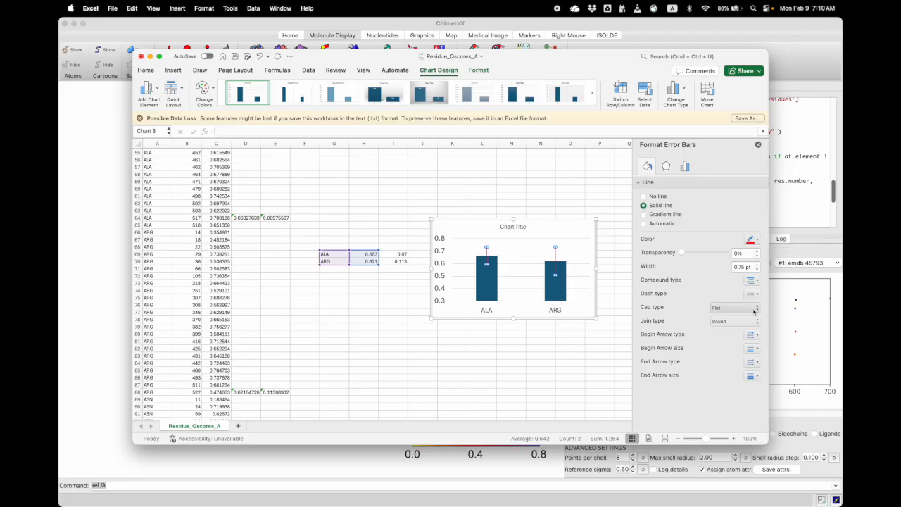
{"action": "left_click", "coordinate": [757, 264]}
{"action": "left_click", "coordinate": [757, 265]}
{"action": "left_click", "coordinate": [757, 265]}
{"action": "left_click", "coordinate": [757, 265]}
{"action": "left_click", "coordinate": [757, 265]}
{"action": "left_click", "coordinate": [757, 265]}
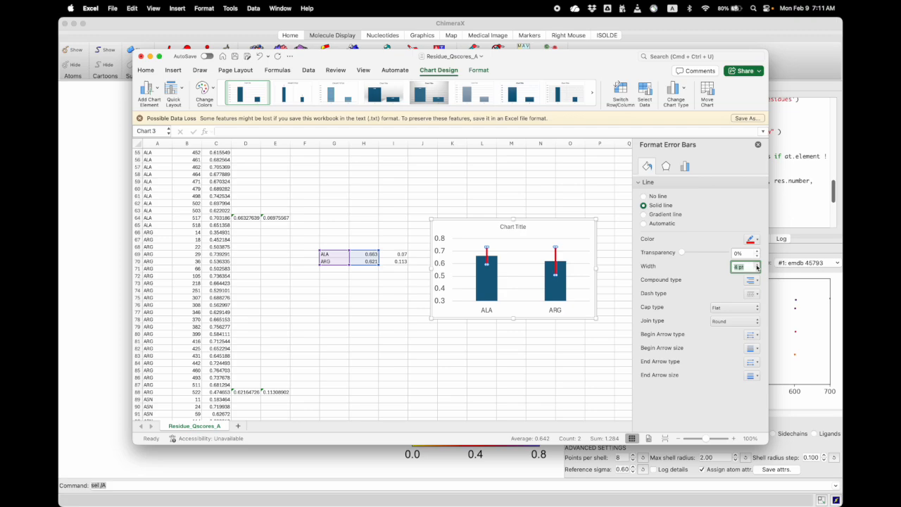
Move the chart slightly closer to the summary table
{"action": "left_click", "coordinate": [493, 339]}
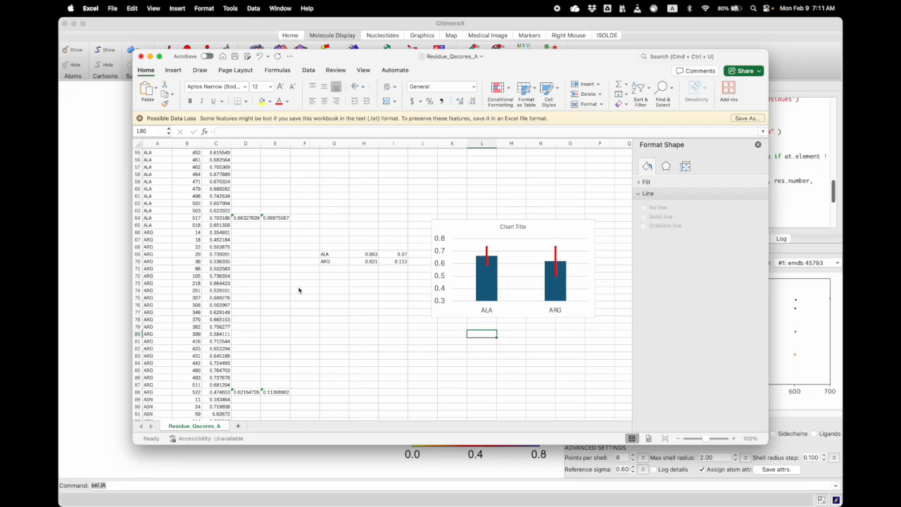
{"action": "left_click_drag", "start_coordinate": [468, 227], "coordinate": [455, 224]}
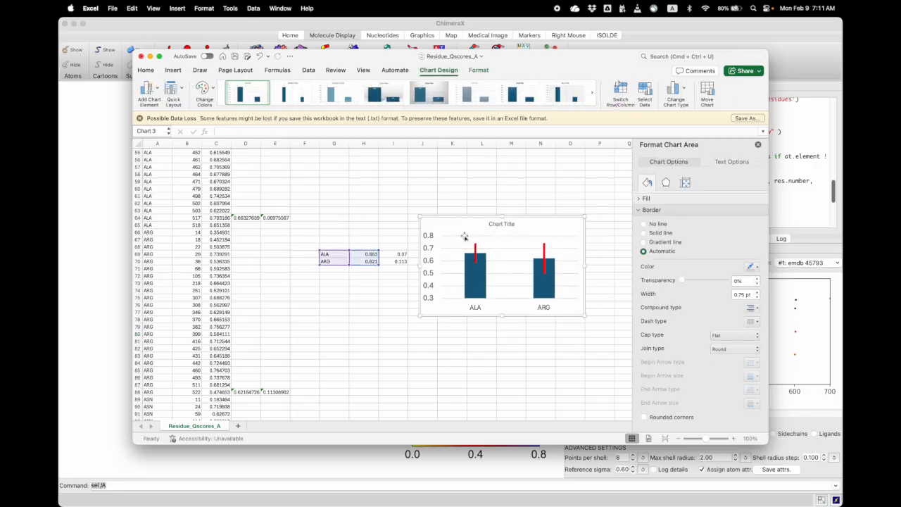